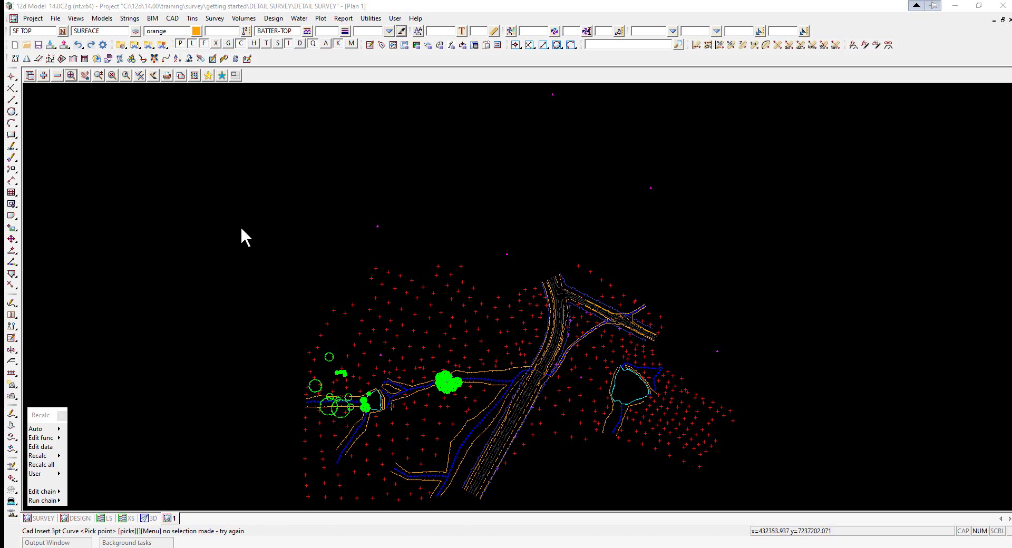
Dismiss the Add Models to View list and float the Survey Reductions toolbar over the plan.
{"action": "left_click", "coordinate": [45, 77]}
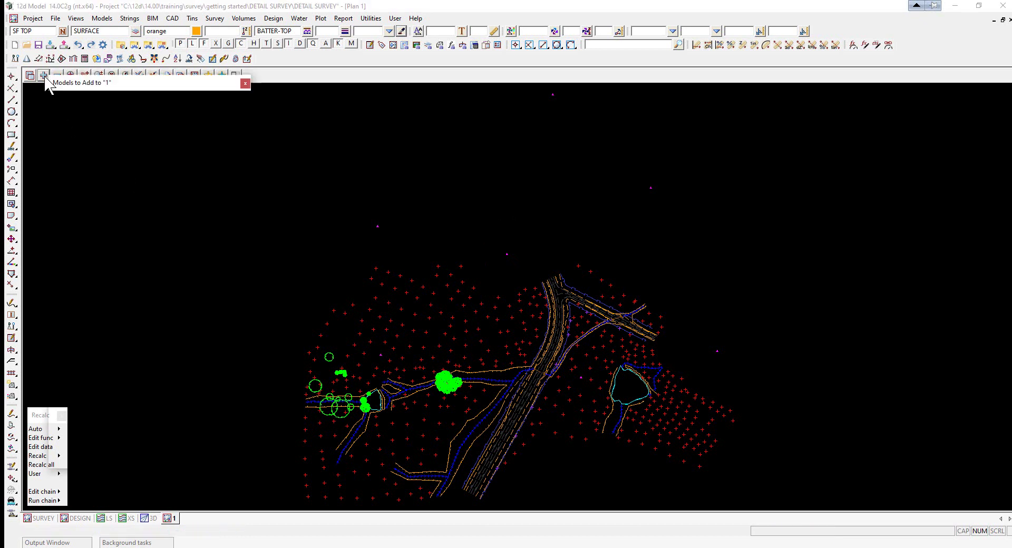
{"action": "left_click", "coordinate": [245, 84]}
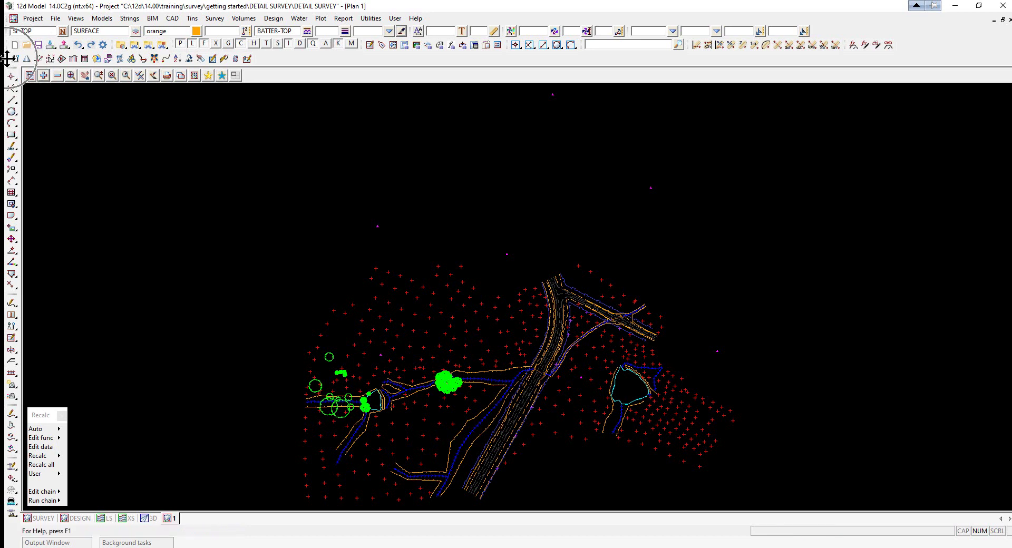
{"action": "left_click_drag", "start_coordinate": [8, 59], "coordinate": [264, 178]}
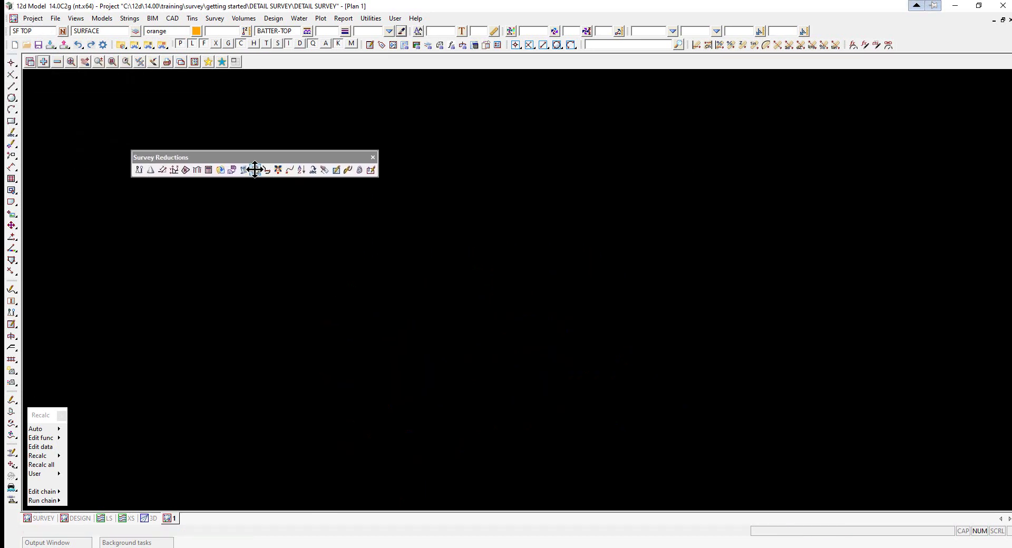
Close the floating Survey Reductions toolbar and fit the plan view to all survey data.
{"action": "left_click", "coordinate": [372, 158]}
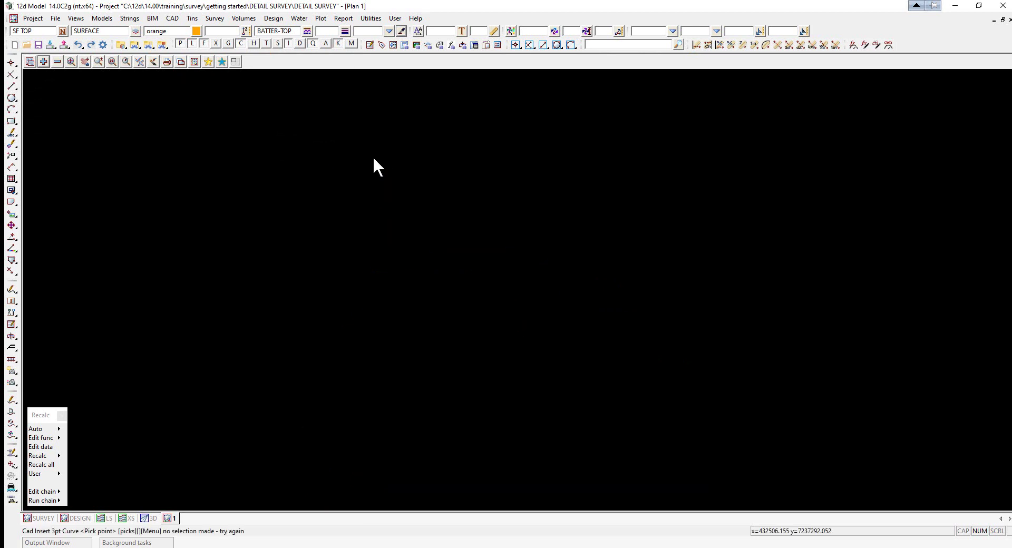
{"action": "left_click", "coordinate": [70, 62]}
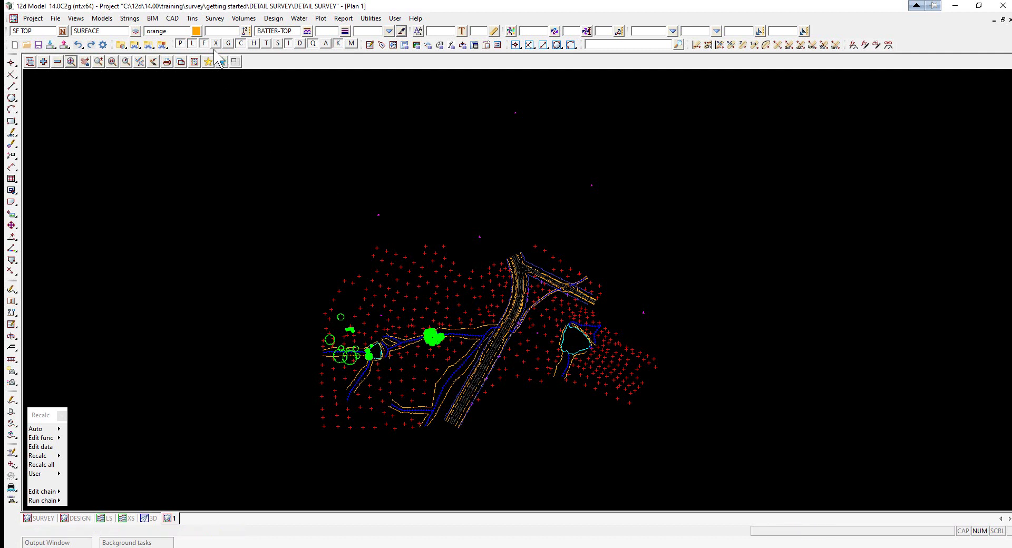
{"action": "left_click", "coordinate": [192, 19]}
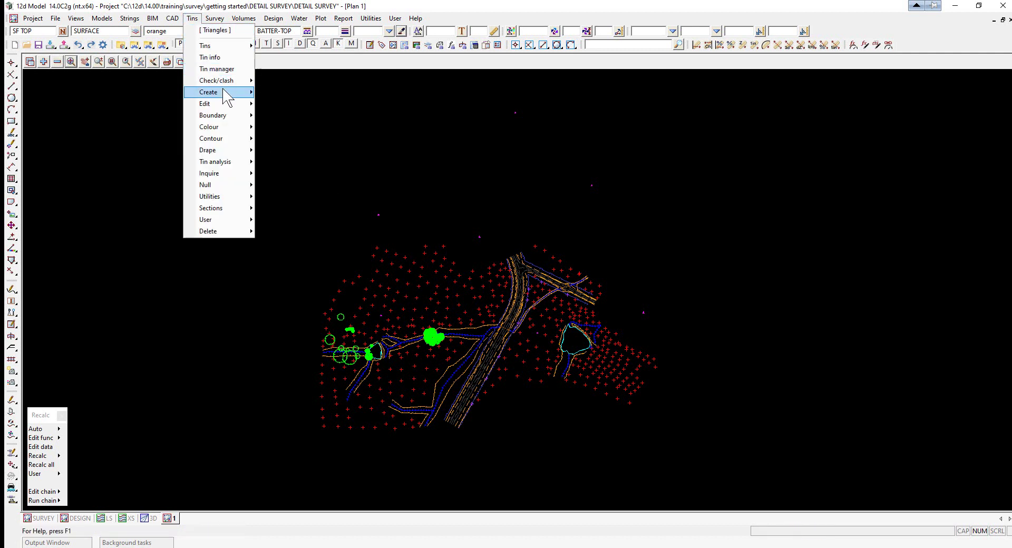
Open Tins > Check/clash > Check breaklines and set Data set 1 to View 1.
{"action": "mouse_move", "coordinate": [228, 85]}
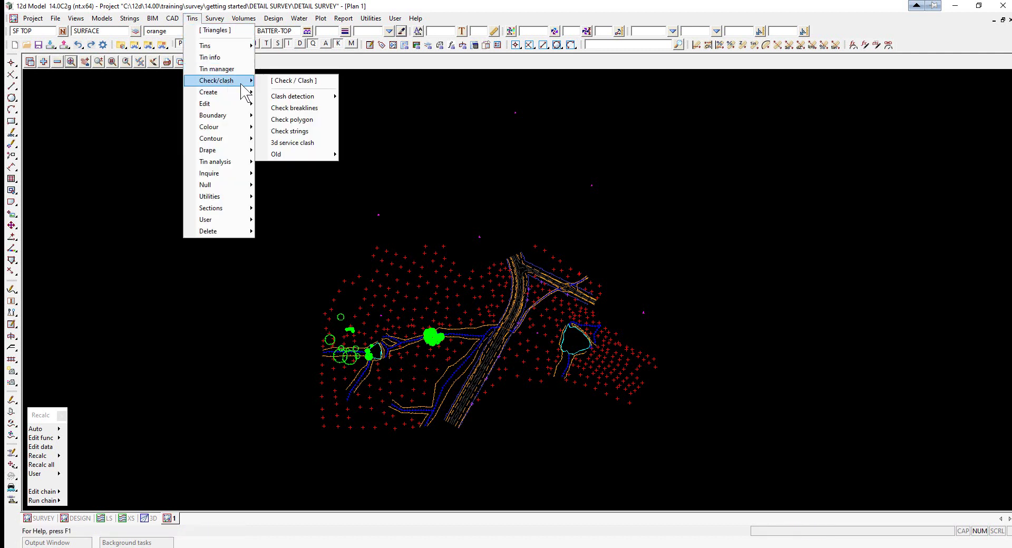
{"action": "left_click", "coordinate": [306, 108]}
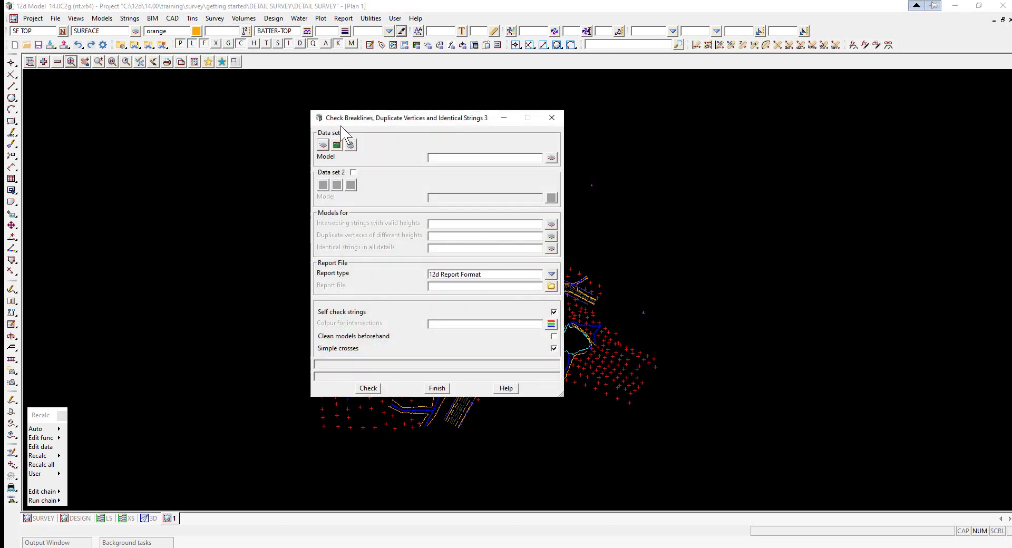
{"action": "left_click_drag", "start_coordinate": [358, 122], "coordinate": [687, 138]}
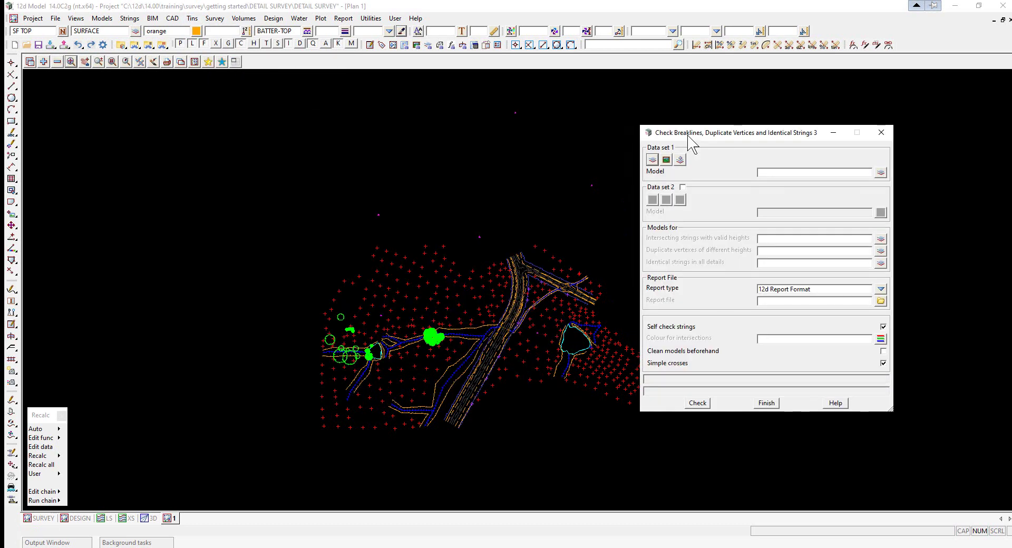
{"action": "left_click", "coordinate": [667, 159]}
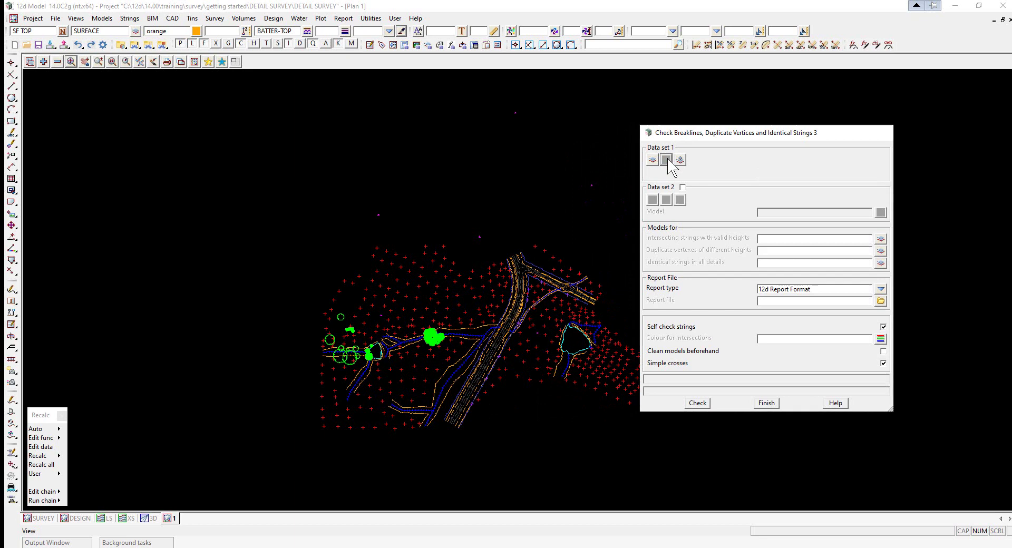
{"action": "left_click", "coordinate": [880, 172]}
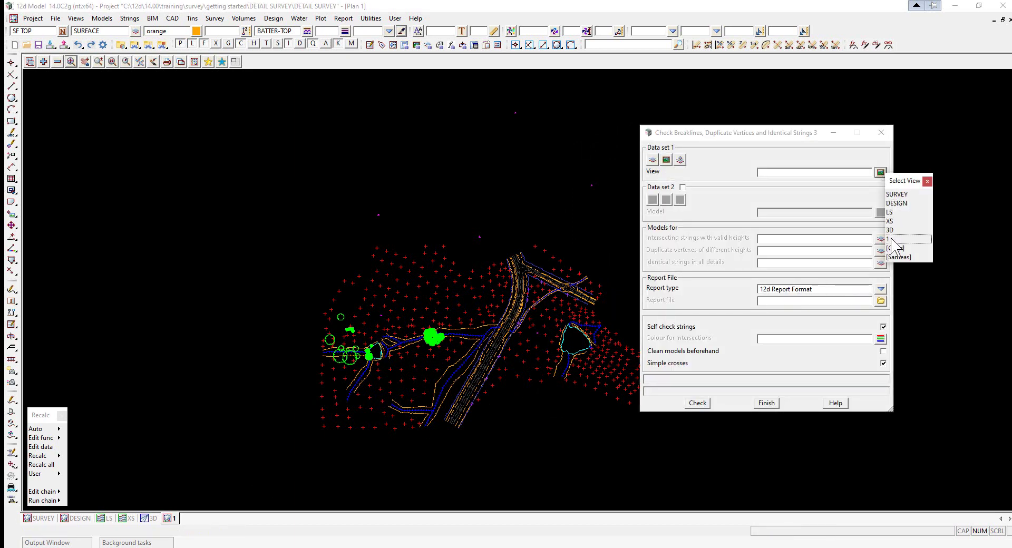
{"action": "left_click", "coordinate": [891, 238]}
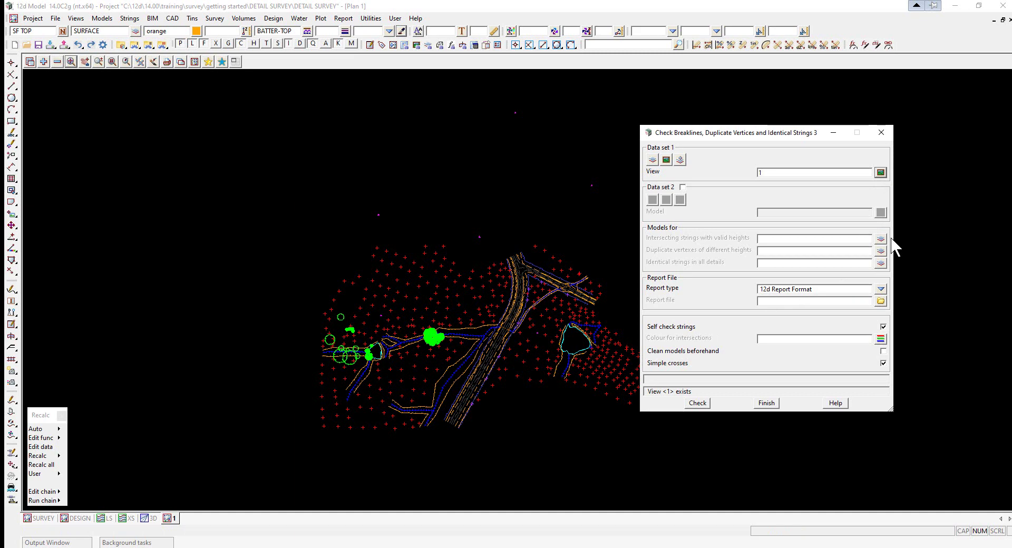
Send intersecting strings to model xbreaklines and keep 12d Report Format as the report type.
{"action": "left_click", "coordinate": [773, 238]}
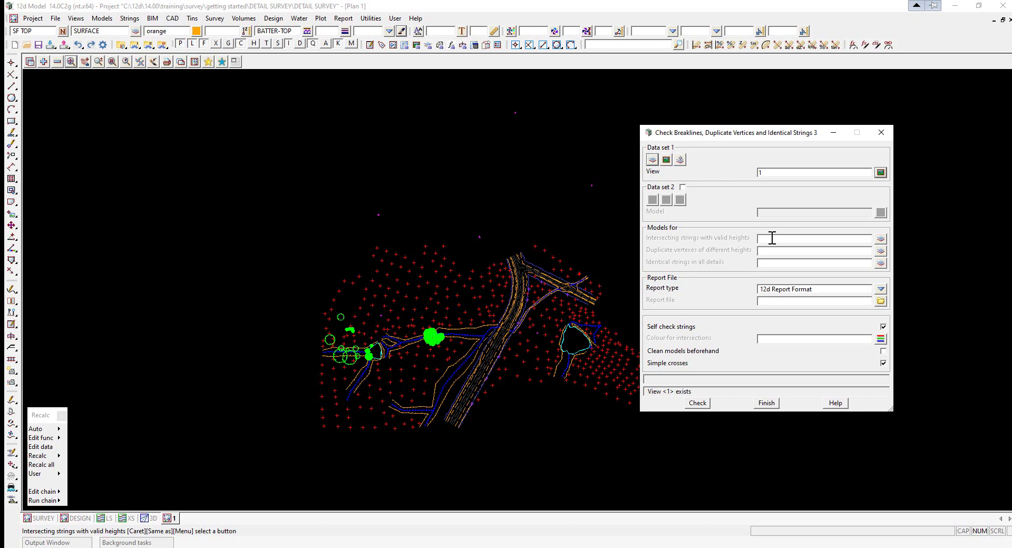
{"action": "type", "text": "xbreaklines"}
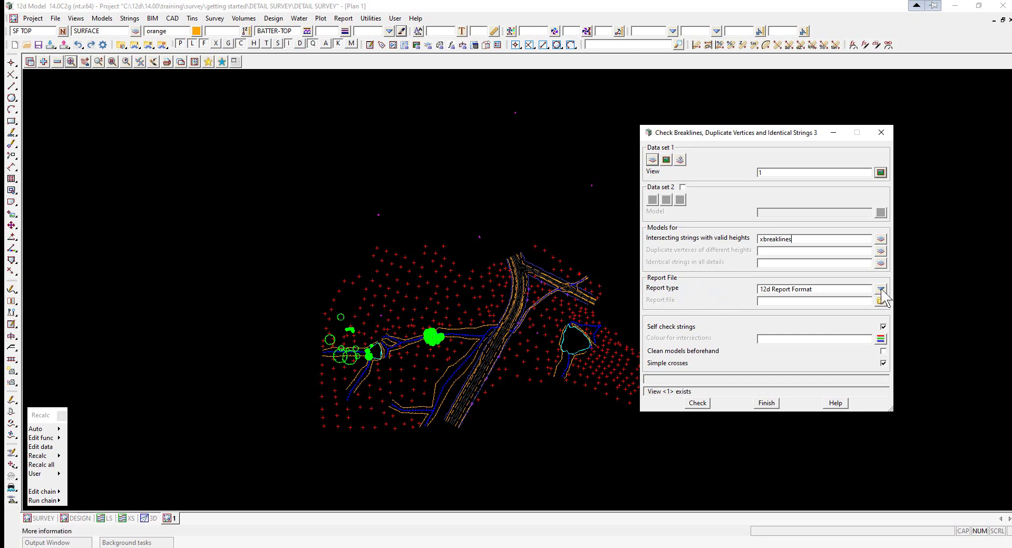
{"action": "left_click", "coordinate": [816, 290]}
{"action": "left_click", "coordinate": [908, 311]}
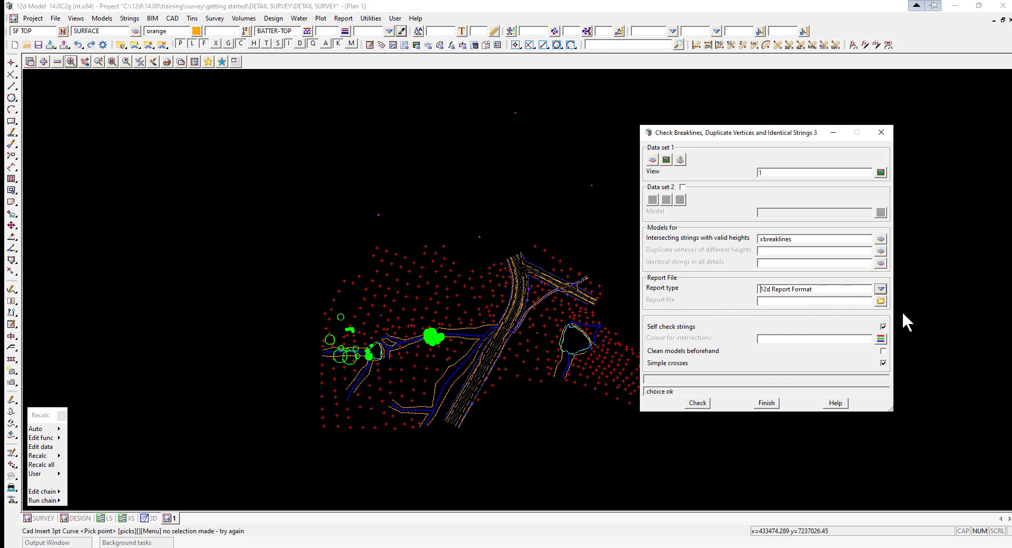
Run the breakline check with report file xbreaklines.rpt and magenta intersection markers.
{"action": "left_click", "coordinate": [786, 304]}
{"action": "type", "text": "xbreaklines"}
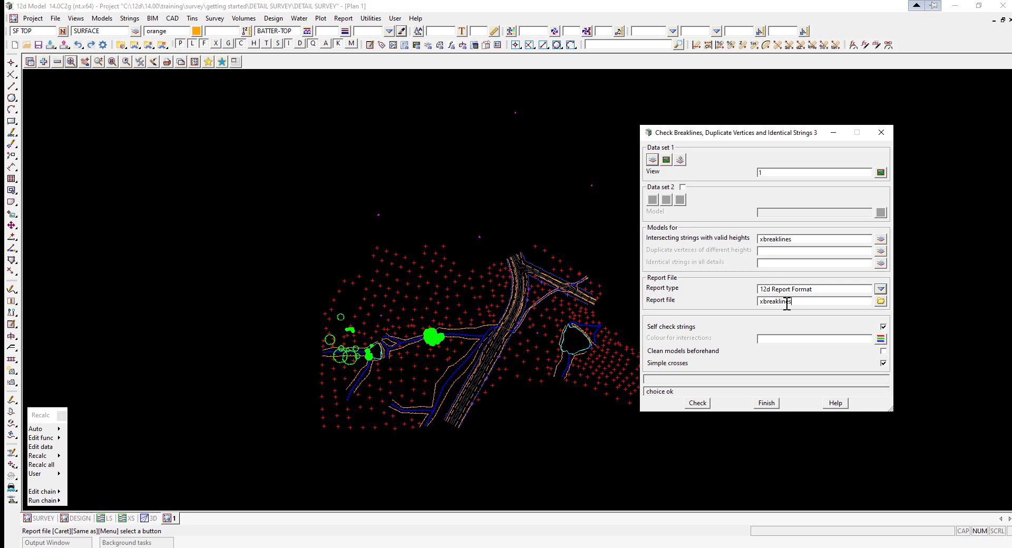
{"action": "key", "text": "Tab"}
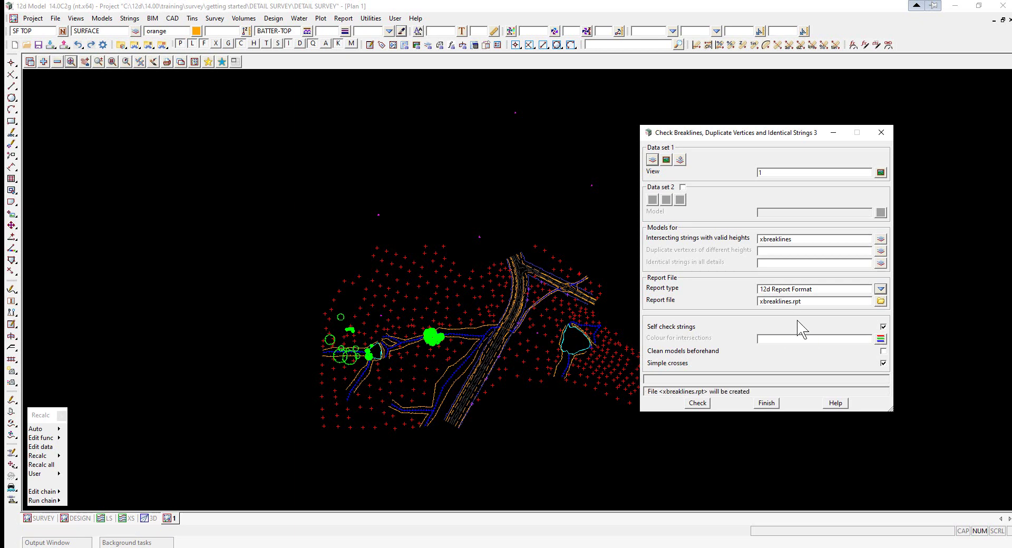
{"action": "left_click", "coordinate": [881, 338]}
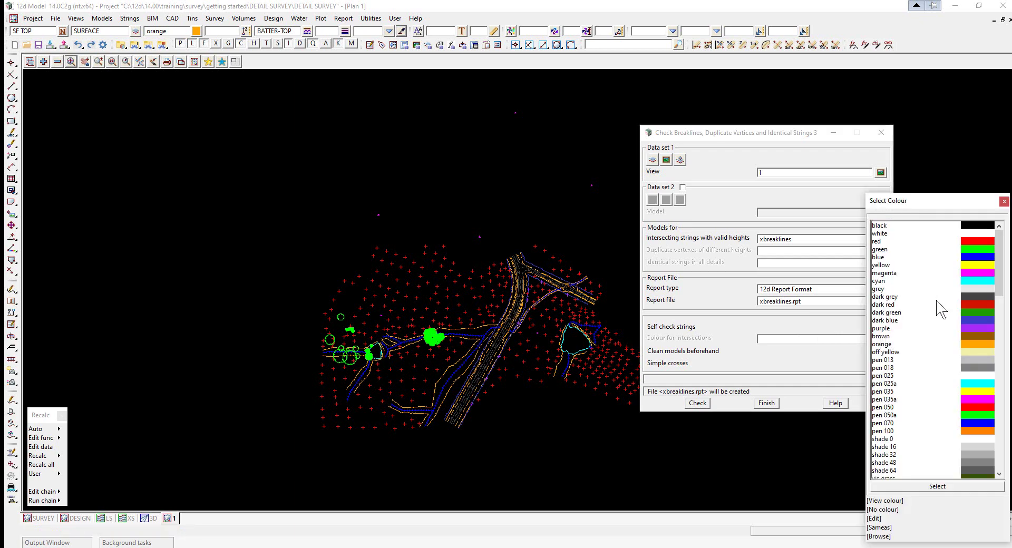
{"action": "double_click", "coordinate": [974, 273]}
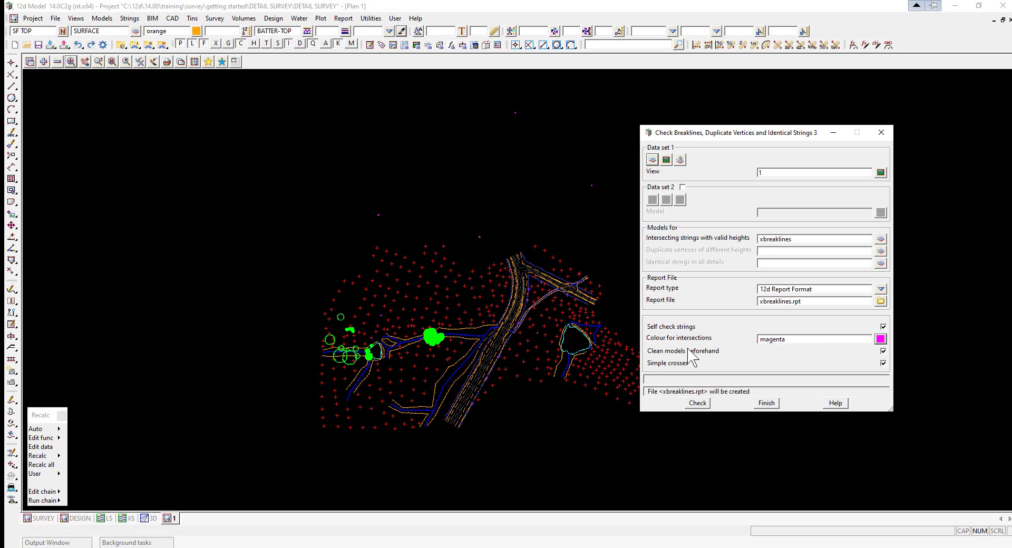
{"action": "left_click", "coordinate": [696, 403]}
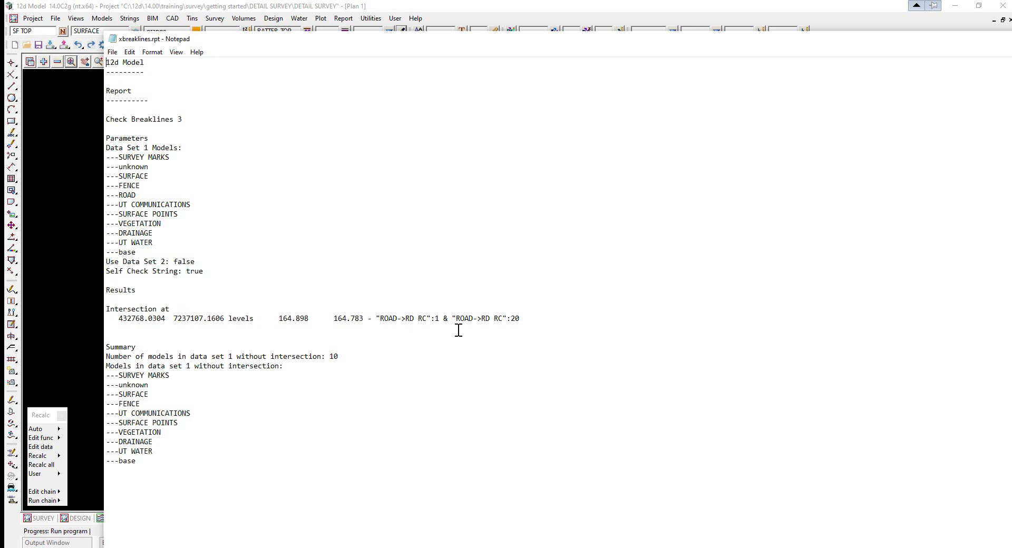
Close the xbreaklines.rpt Notepad window and move Check Breaklines to the bottom-right corner.
{"action": "left_click_drag", "start_coordinate": [972, 46], "coordinate": [445, 70]}
{"action": "left_click", "coordinate": [916, 64]}
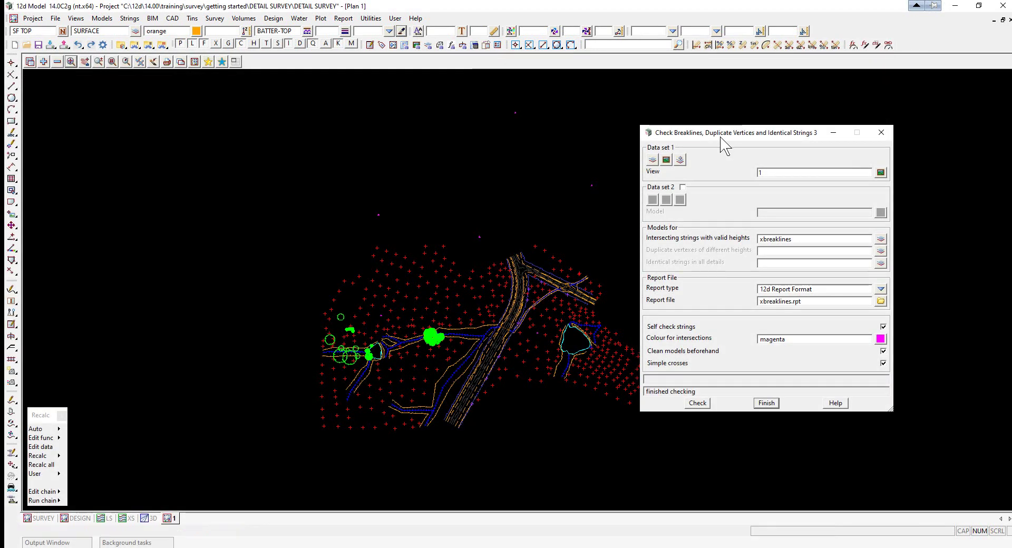
{"action": "left_click_drag", "start_coordinate": [724, 133], "coordinate": [841, 481]}
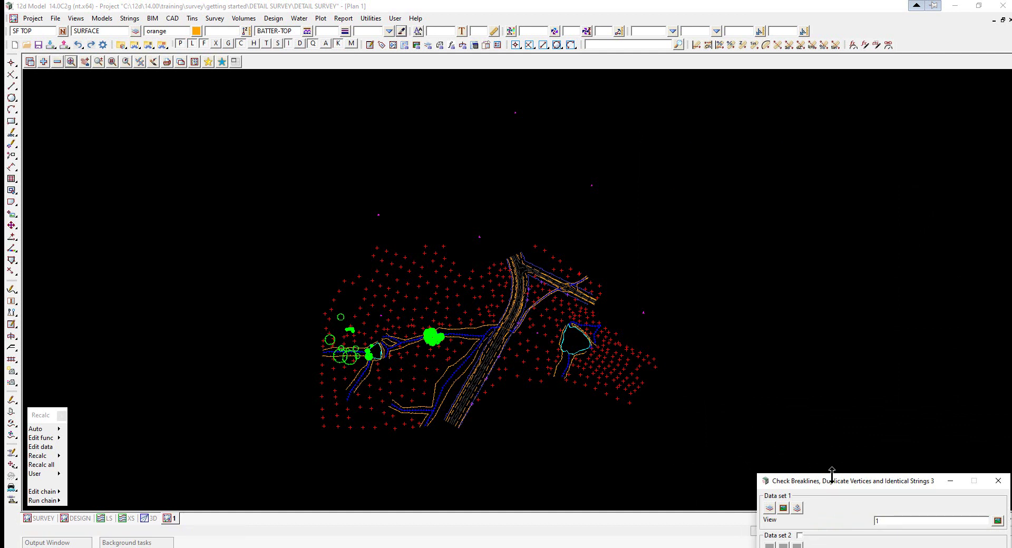
Add the xbreaklines model to plan view 1 and zoom around the road junction.
{"action": "left_click", "coordinate": [44, 62]}
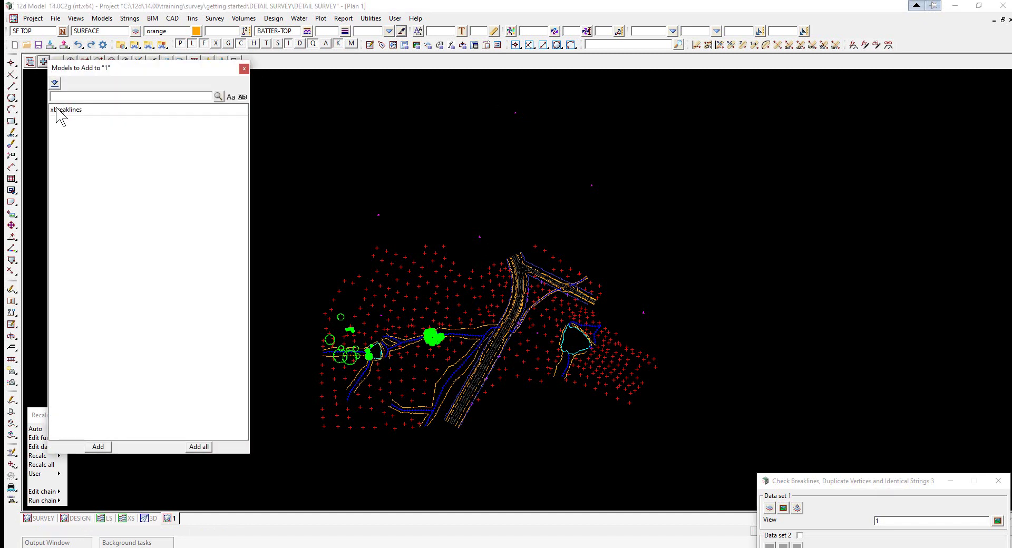
{"action": "double_click", "coordinate": [58, 109]}
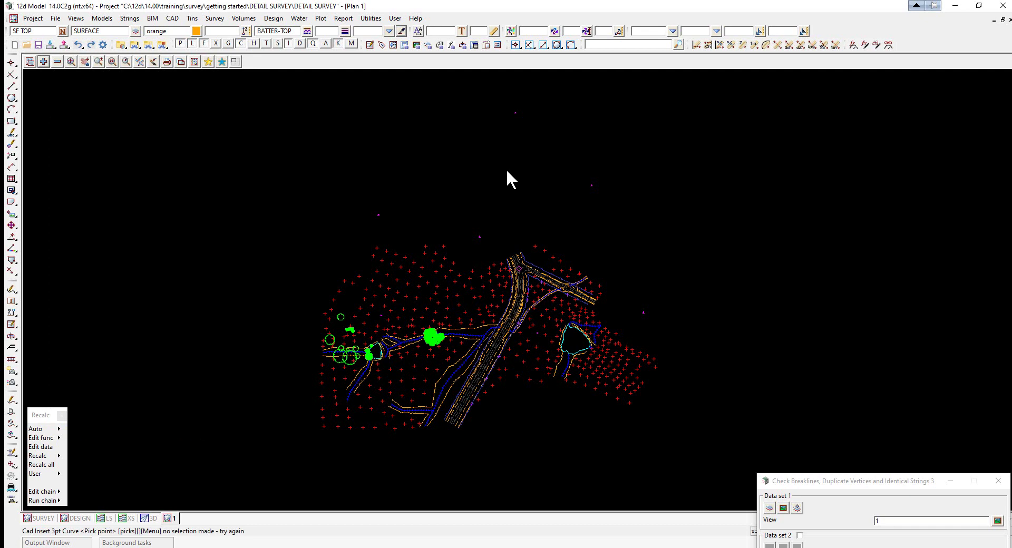
{"action": "scroll", "coordinate": [519, 285], "scroll_direction": "up", "scroll_amount": 3}
{"action": "scroll", "coordinate": [611, 261], "scroll_direction": "down", "scroll_amount": 1}
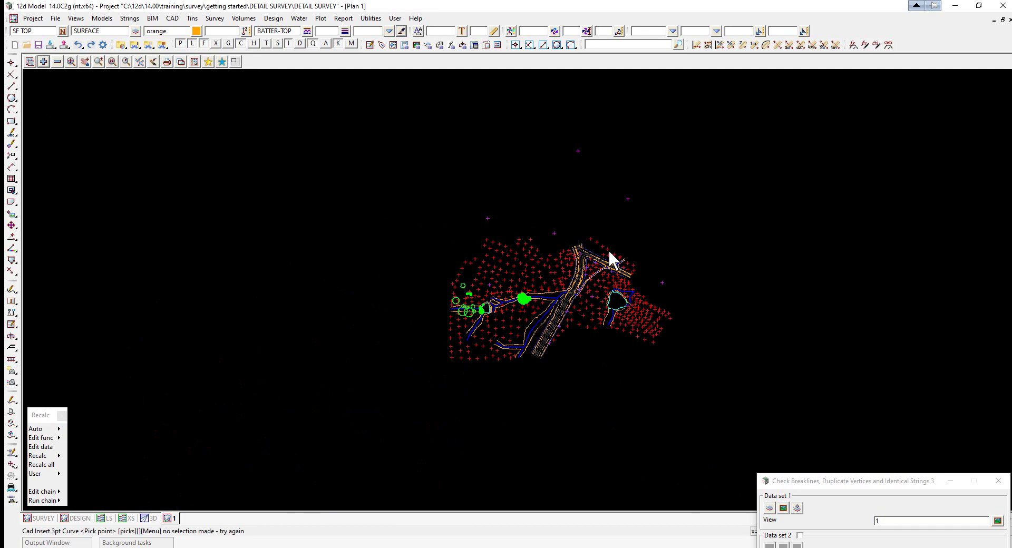
{"action": "scroll", "coordinate": [576, 266], "scroll_direction": "up", "scroll_amount": 1}
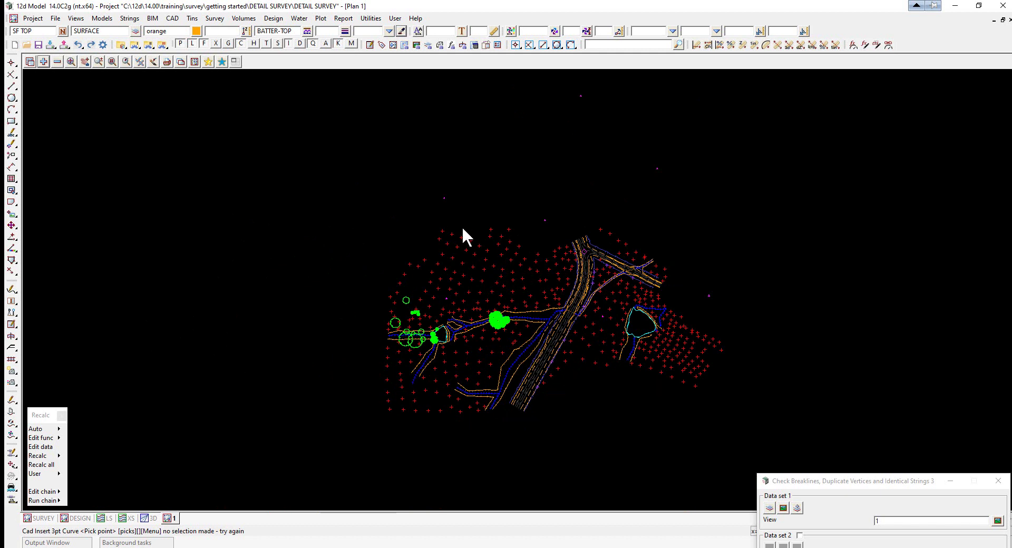
Zoom view 1 to the extent of the xbreaklines model using Plan Zoom by Model.
{"action": "left_click", "coordinate": [30, 62]}
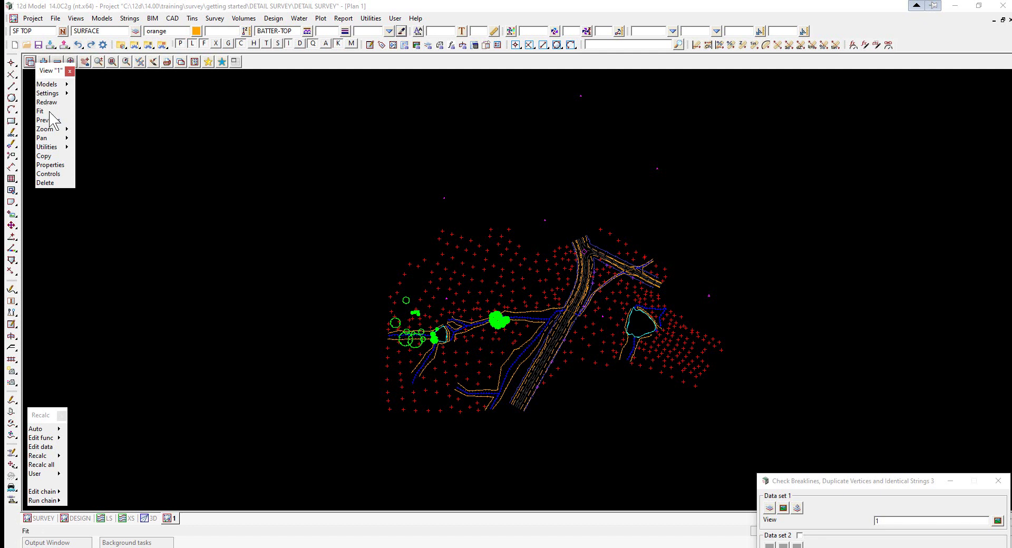
{"action": "left_click", "coordinate": [60, 129]}
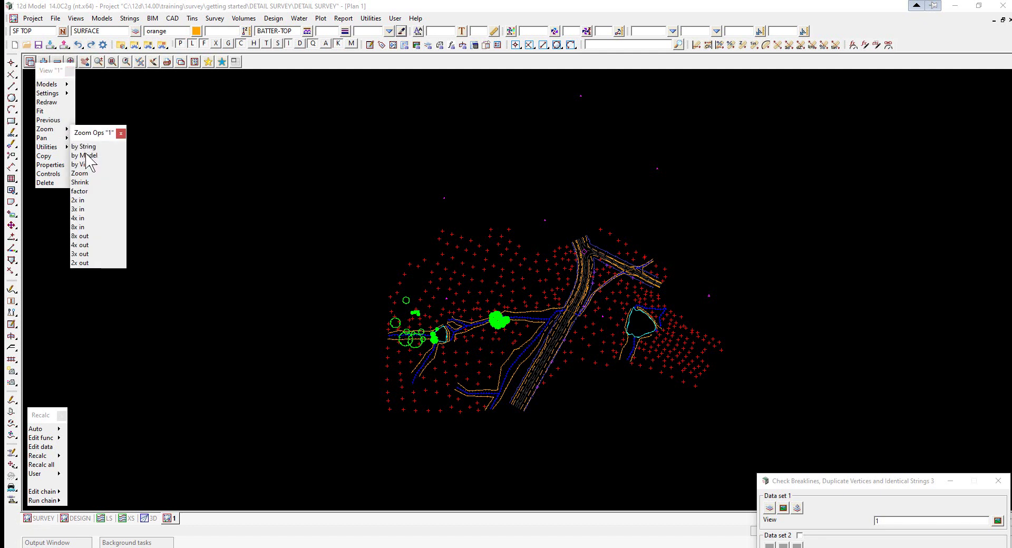
{"action": "left_click", "coordinate": [85, 156]}
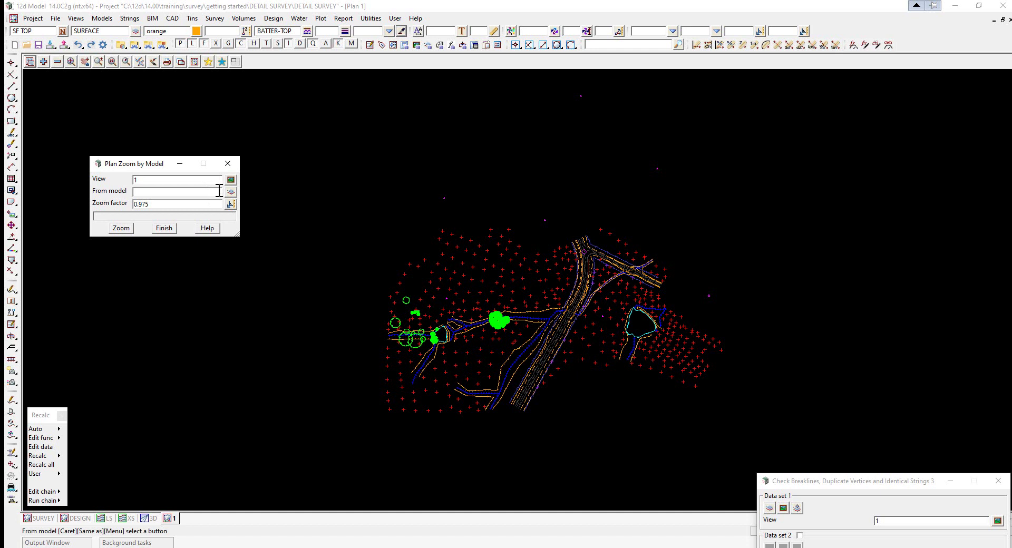
{"action": "left_click", "coordinate": [231, 192]}
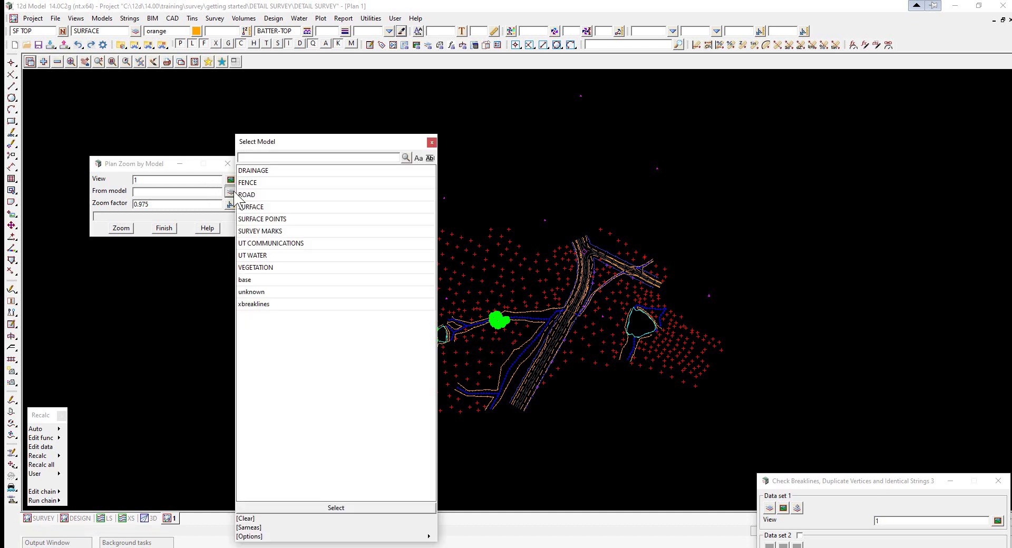
{"action": "left_click", "coordinate": [252, 304]}
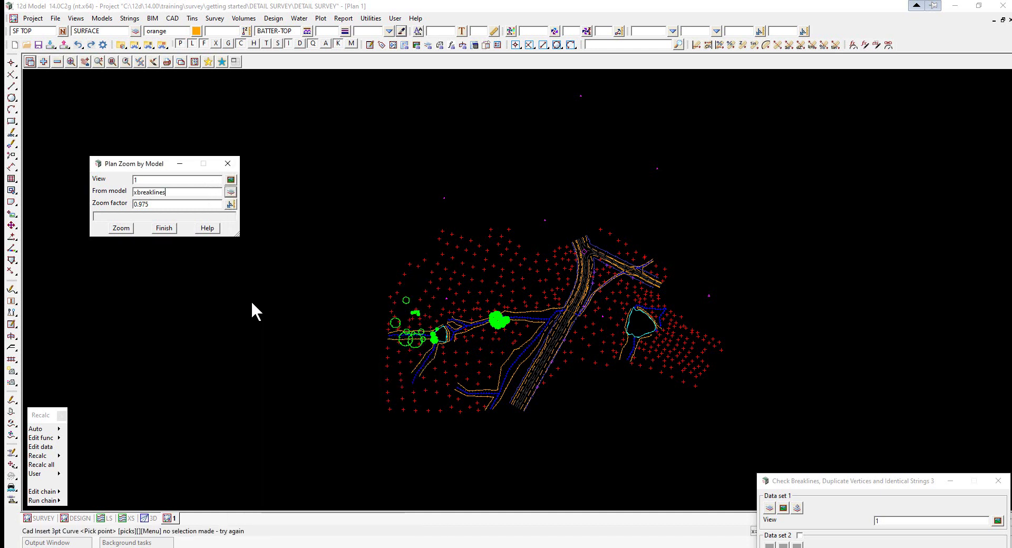
{"action": "left_click", "coordinate": [121, 229]}
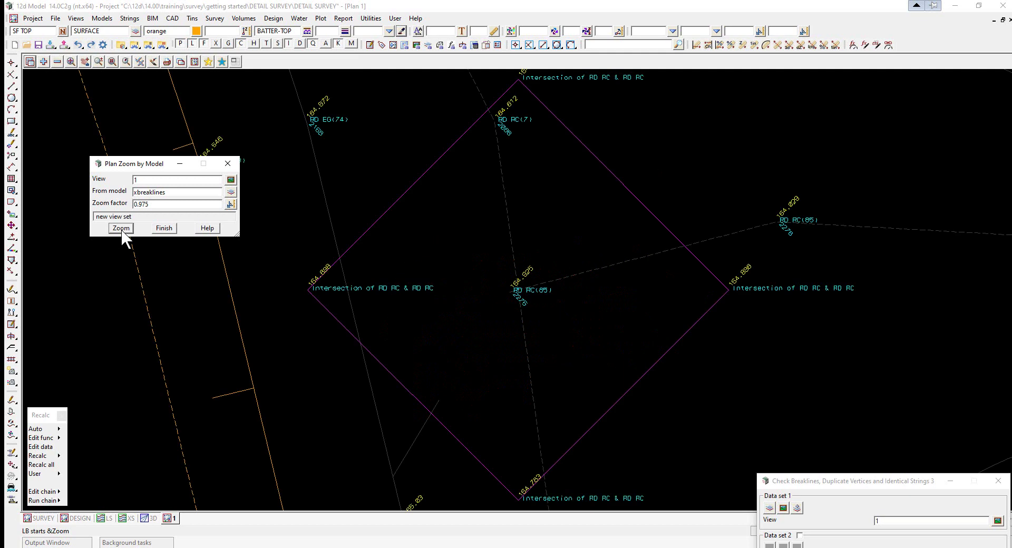
{"action": "left_click", "coordinate": [165, 229]}
Zoom in and out around the magenta diamond where the RD RC strings cross.
{"action": "scroll", "coordinate": [491, 247], "scroll_direction": "down", "scroll_amount": 2}
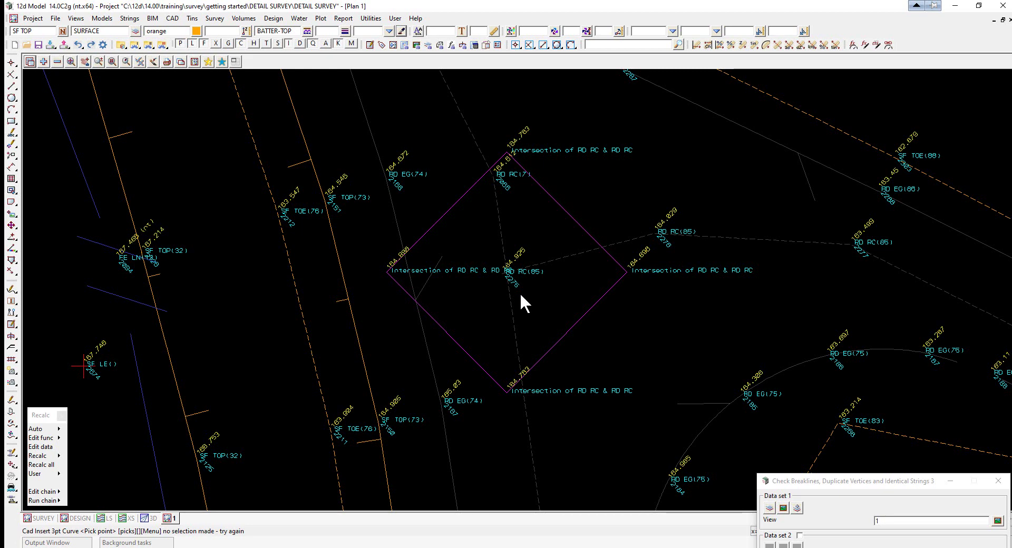
{"action": "scroll", "coordinate": [520, 292], "scroll_direction": "up", "scroll_amount": 2}
{"action": "scroll", "coordinate": [524, 296], "scroll_direction": "down", "scroll_amount": 2}
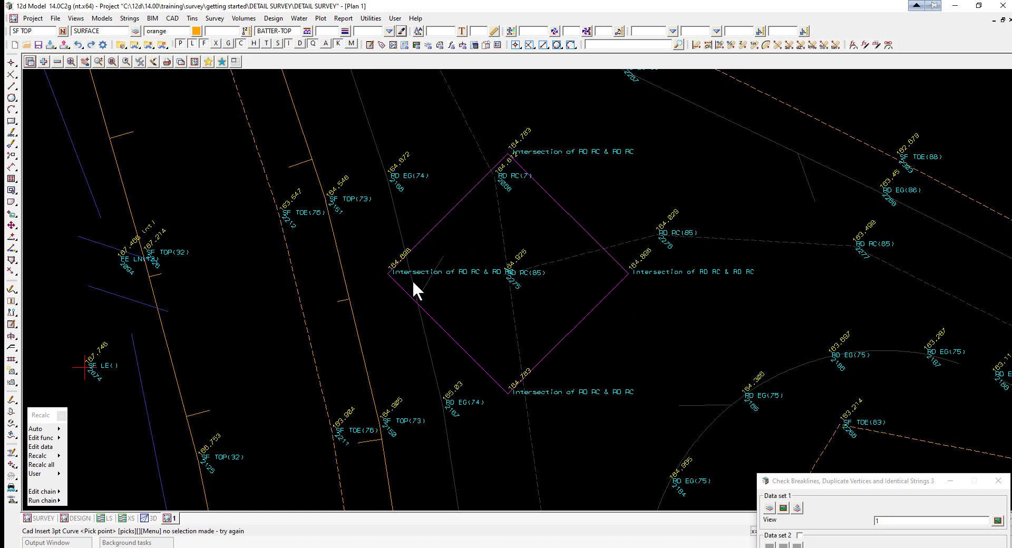
{"action": "scroll", "coordinate": [506, 282], "scroll_direction": "up", "scroll_amount": 3}
{"action": "scroll", "coordinate": [505, 279], "scroll_direction": "up", "scroll_amount": 4}
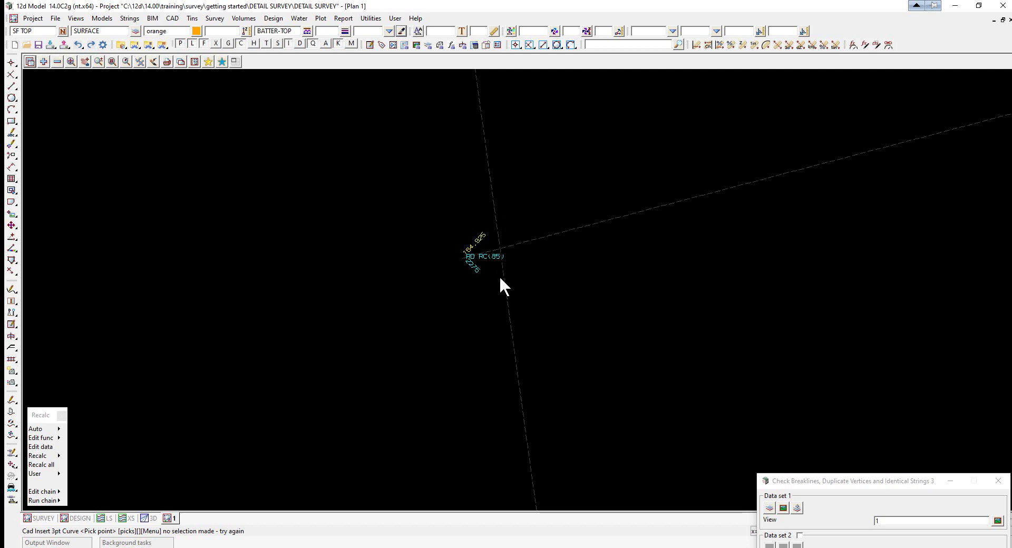
{"action": "scroll", "coordinate": [409, 321], "scroll_direction": "down", "scroll_amount": 2}
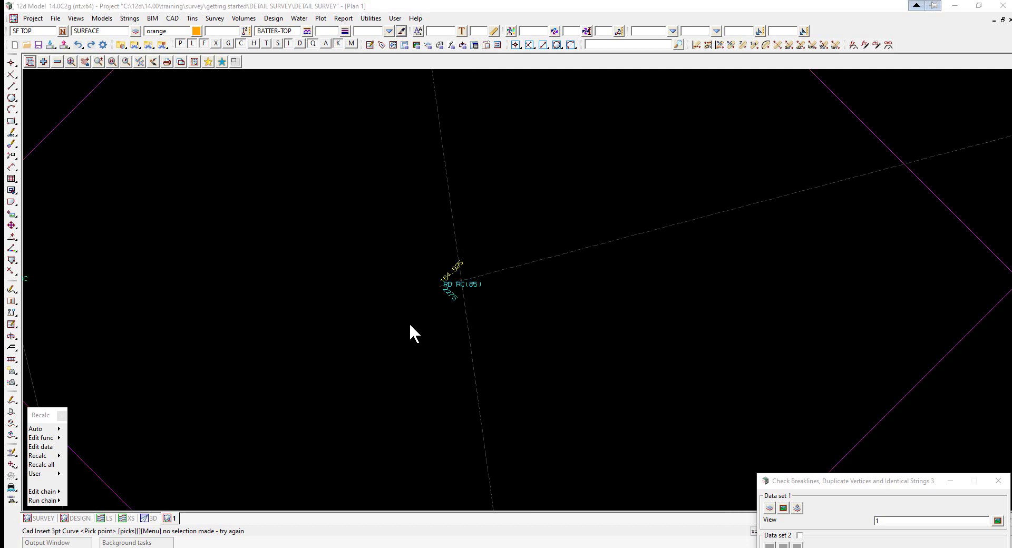
{"action": "scroll", "coordinate": [510, 280], "scroll_direction": "down", "scroll_amount": 3}
{"action": "scroll", "coordinate": [507, 266], "scroll_direction": "down", "scroll_amount": 3}
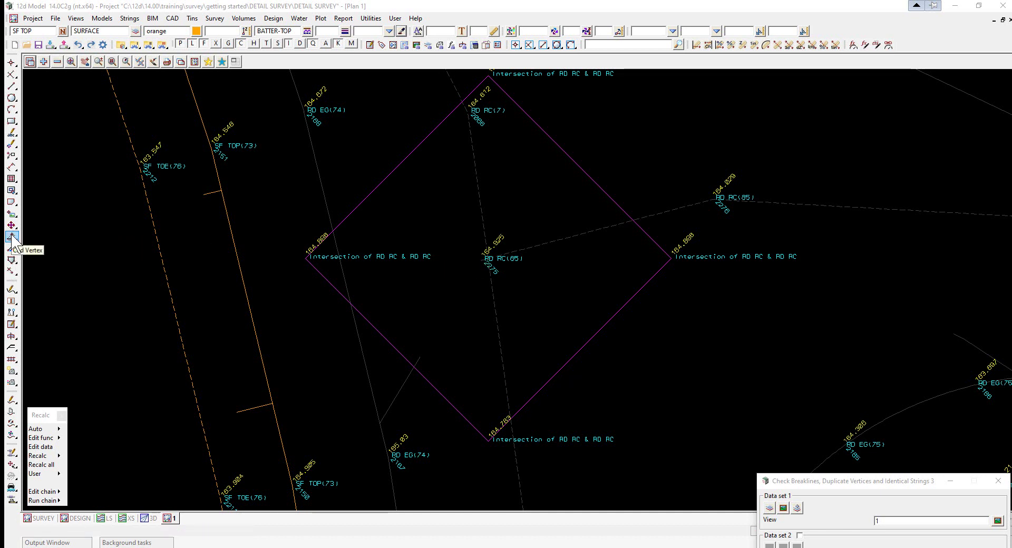
Insert a new vertex into the RD RC string at the crossing point inside the diamond.
{"action": "mouse_move", "coordinate": [12, 238]}
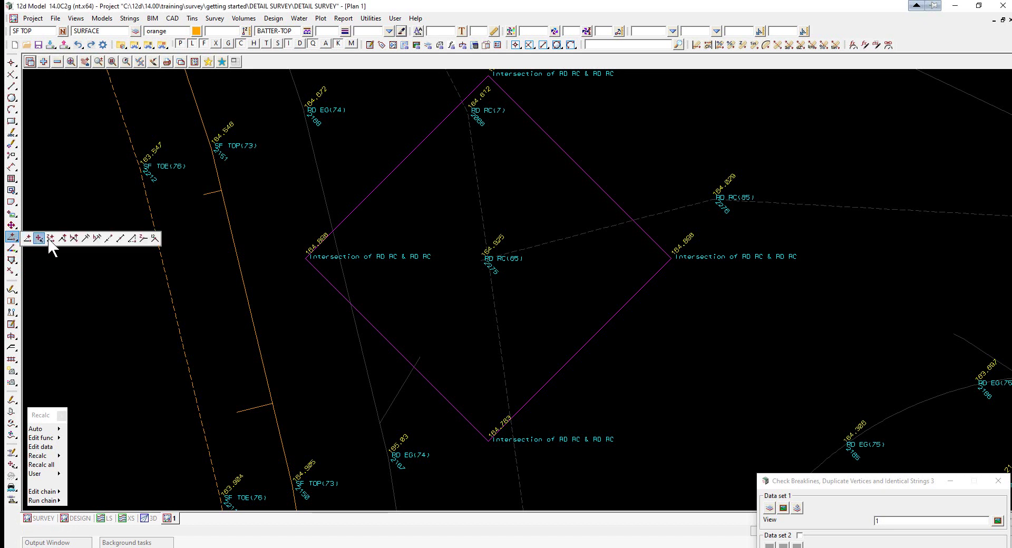
{"action": "left_click", "coordinate": [133, 239]}
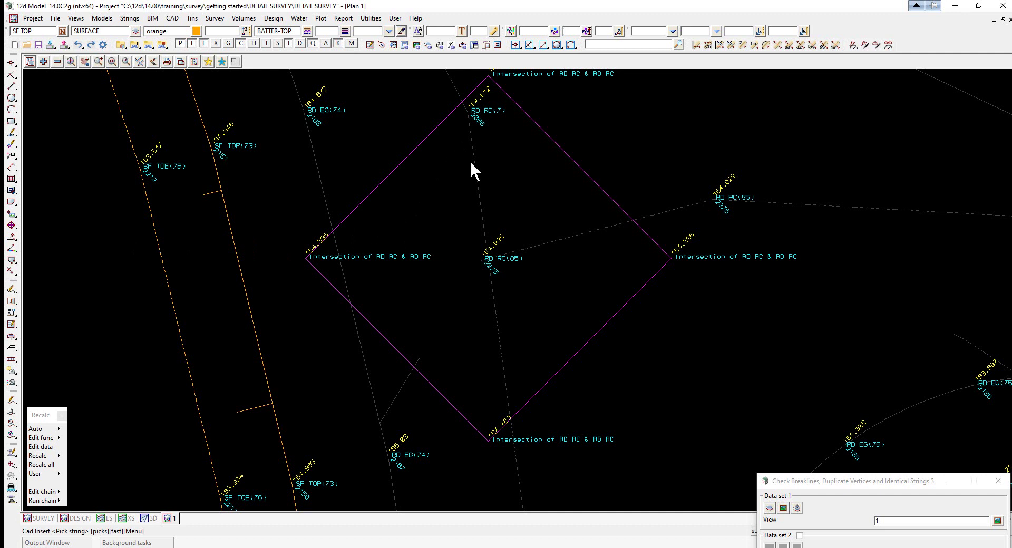
{"action": "left_click", "coordinate": [483, 238]}
{"action": "middle_click", "coordinate": [483, 238]}
{"action": "left_click", "coordinate": [476, 259]}
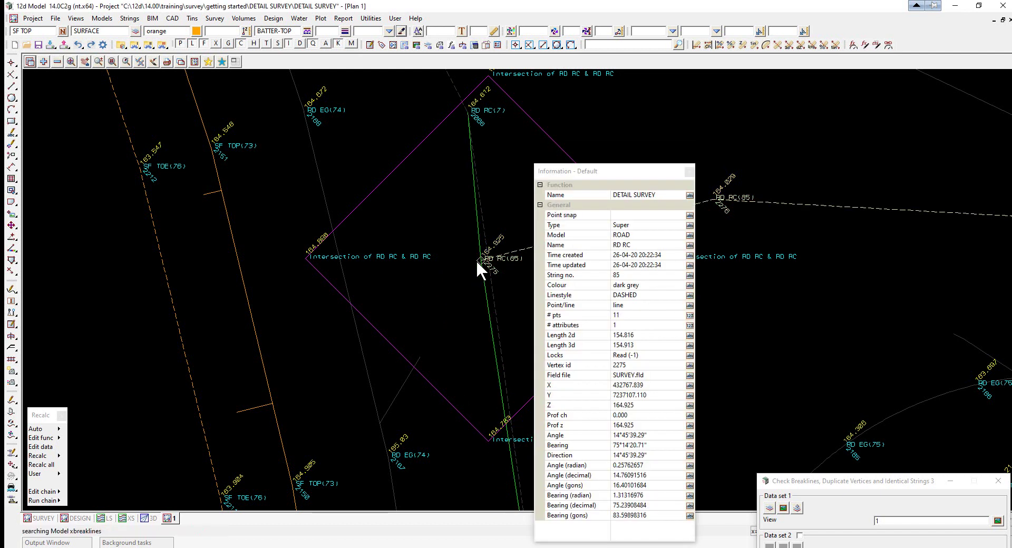
{"action": "middle_click", "coordinate": [476, 259]}
Zoom the plan back out and bring the Check Breaklines dialog over the plan.
{"action": "scroll", "coordinate": [493, 265], "scroll_direction": "up", "scroll_amount": 2}
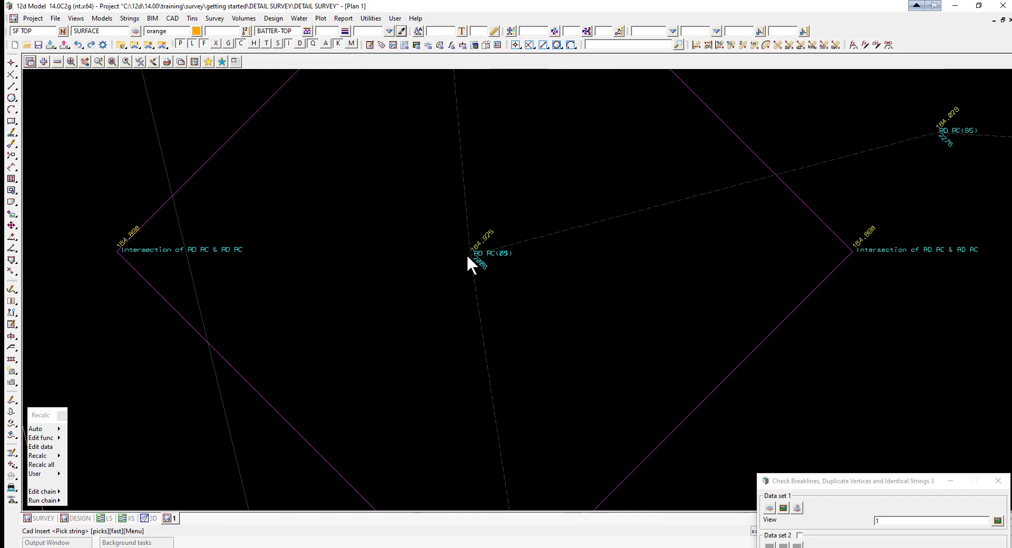
{"action": "scroll", "coordinate": [468, 255], "scroll_direction": "down", "scroll_amount": 2}
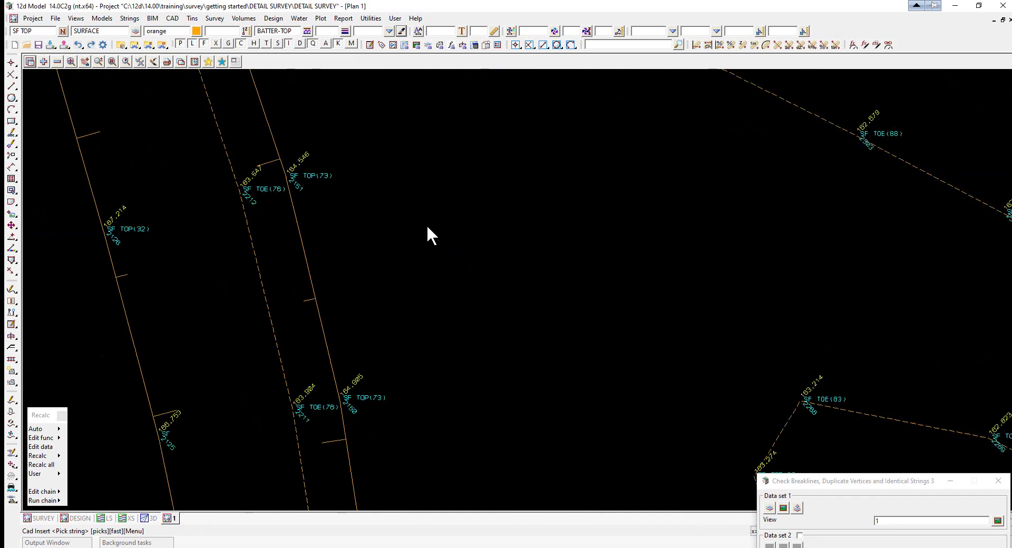
{"action": "scroll", "coordinate": [427, 234], "scroll_direction": "down", "scroll_amount": 1}
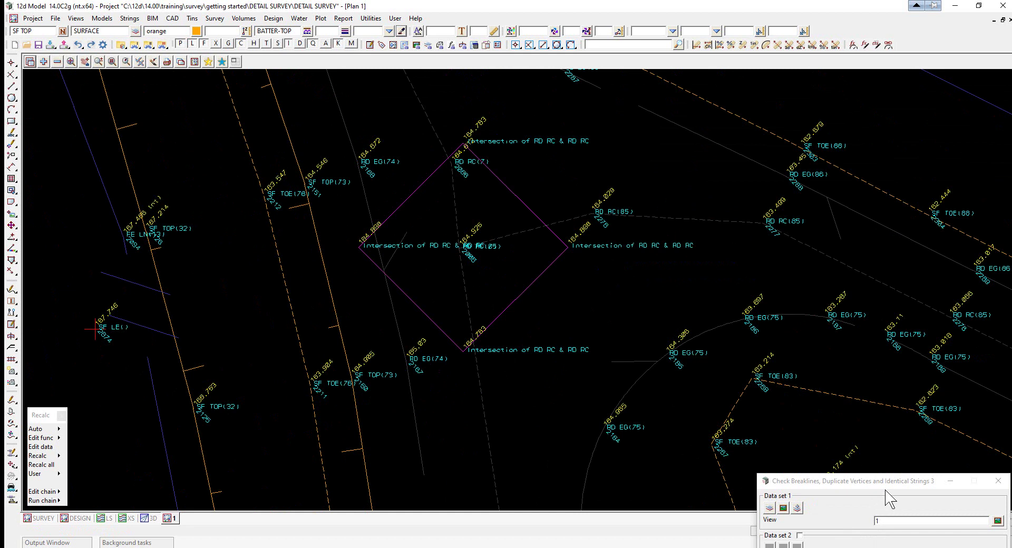
{"action": "left_click_drag", "start_coordinate": [897, 483], "coordinate": [808, 126]}
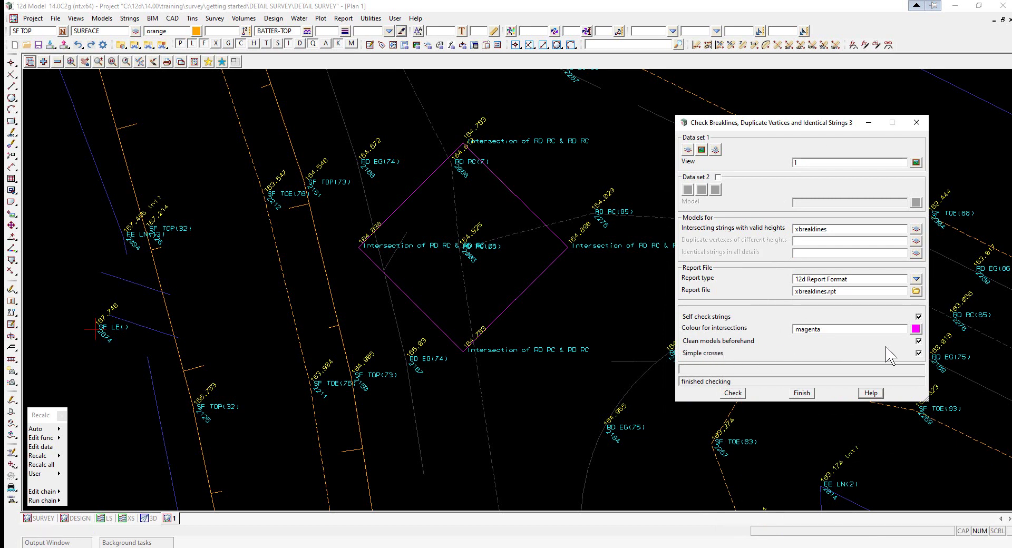
Rerun the breakline check, replacing xbreaklines.rpt, and close the report showing no intersections.
{"action": "left_click", "coordinate": [733, 393]}
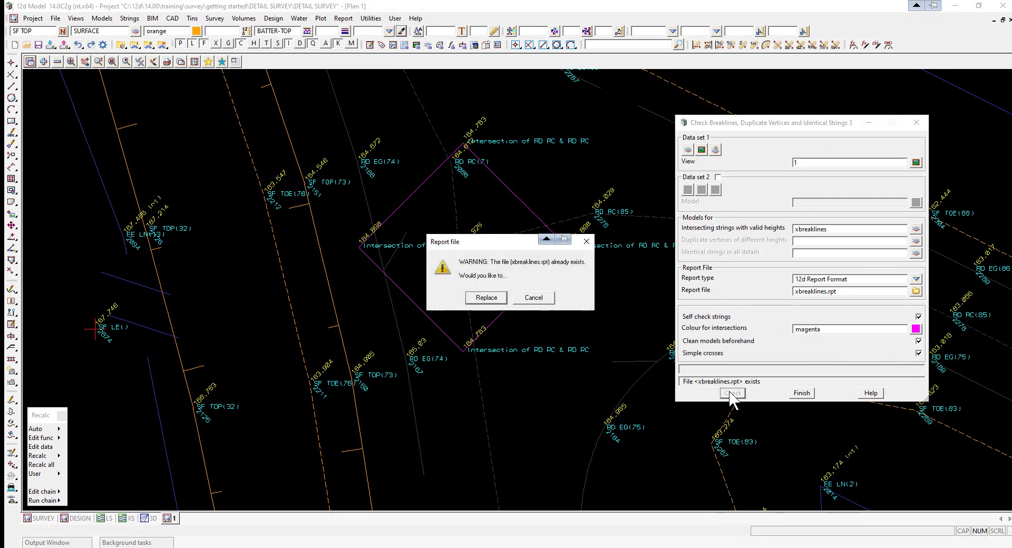
{"action": "left_click", "coordinate": [486, 298]}
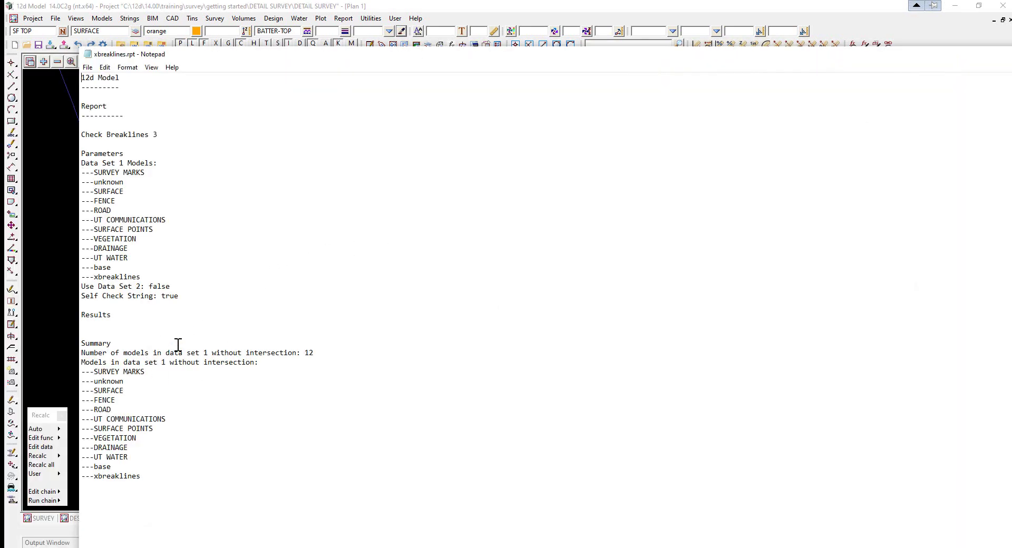
{"action": "left_click", "coordinate": [88, 54]}
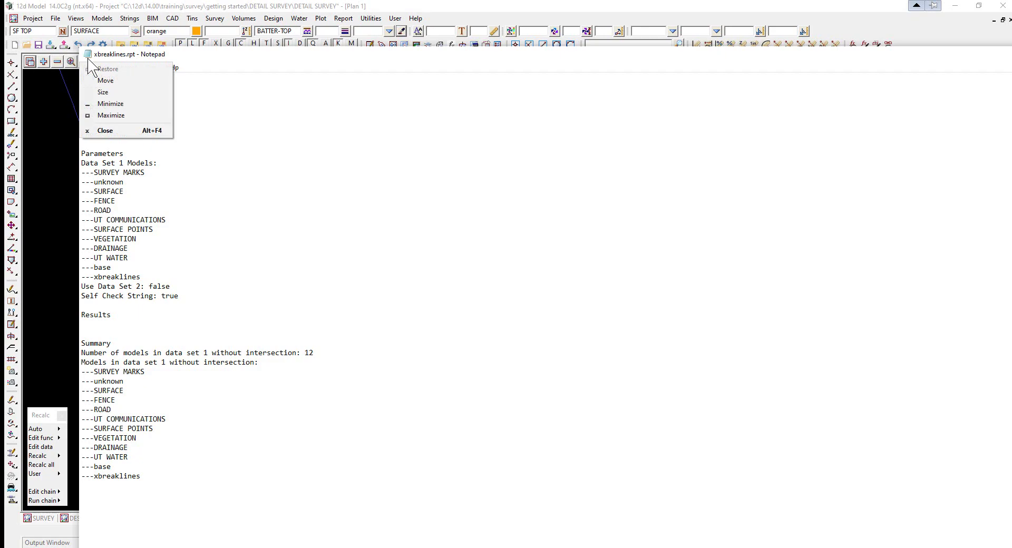
{"action": "left_click", "coordinate": [105, 137]}
Finish the Check Breaklines dialog and zoom out to show the whole survey dataset.
{"action": "scroll", "coordinate": [485, 272], "scroll_direction": "down", "scroll_amount": 4}
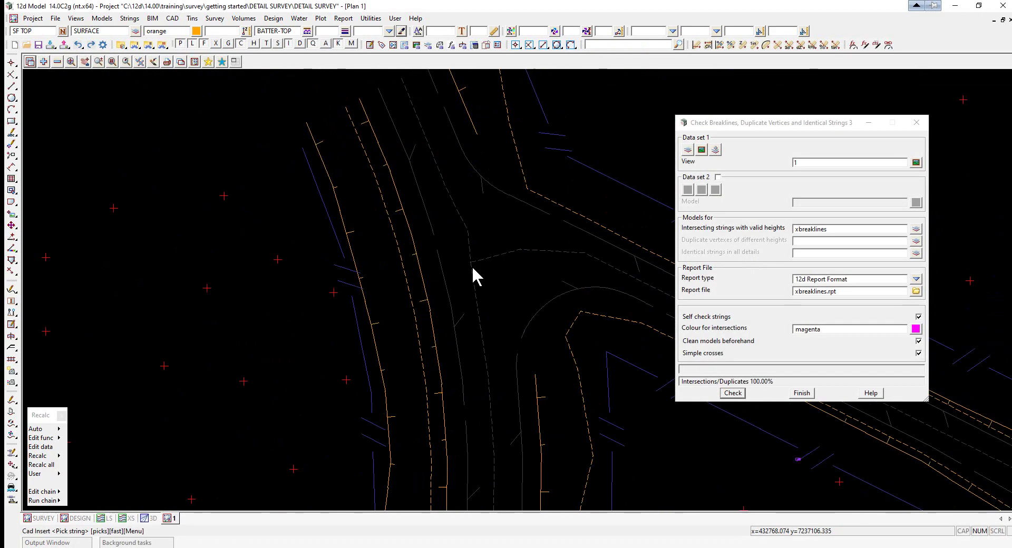
{"action": "scroll", "coordinate": [490, 259], "scroll_direction": "up", "scroll_amount": 4}
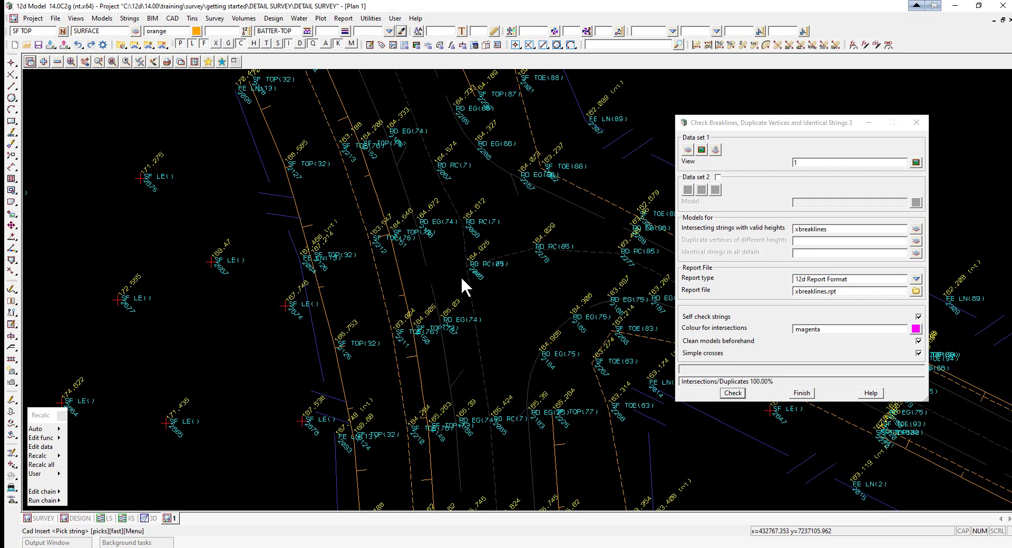
{"action": "left_click", "coordinate": [802, 393]}
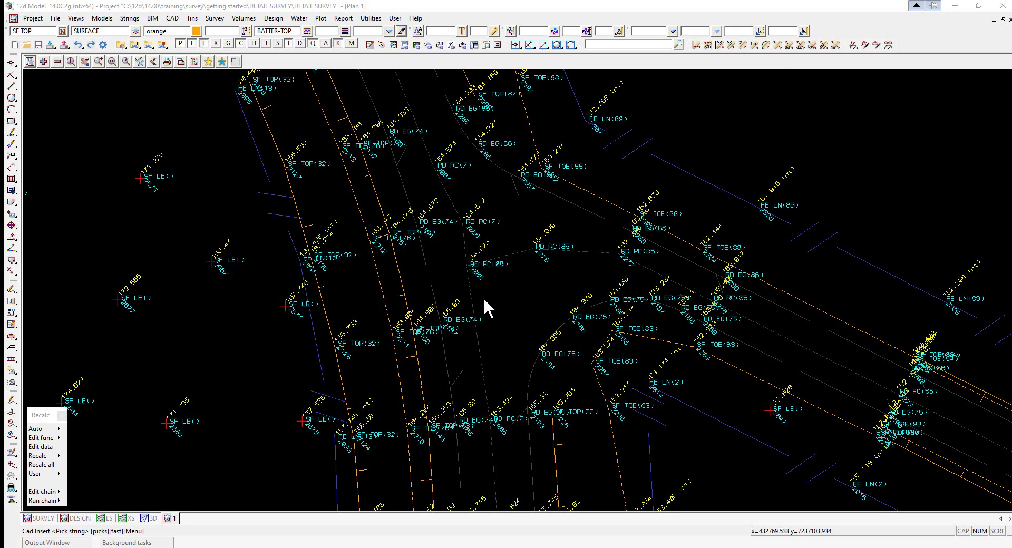
{"action": "scroll", "coordinate": [483, 297], "scroll_direction": "down", "scroll_amount": 3}
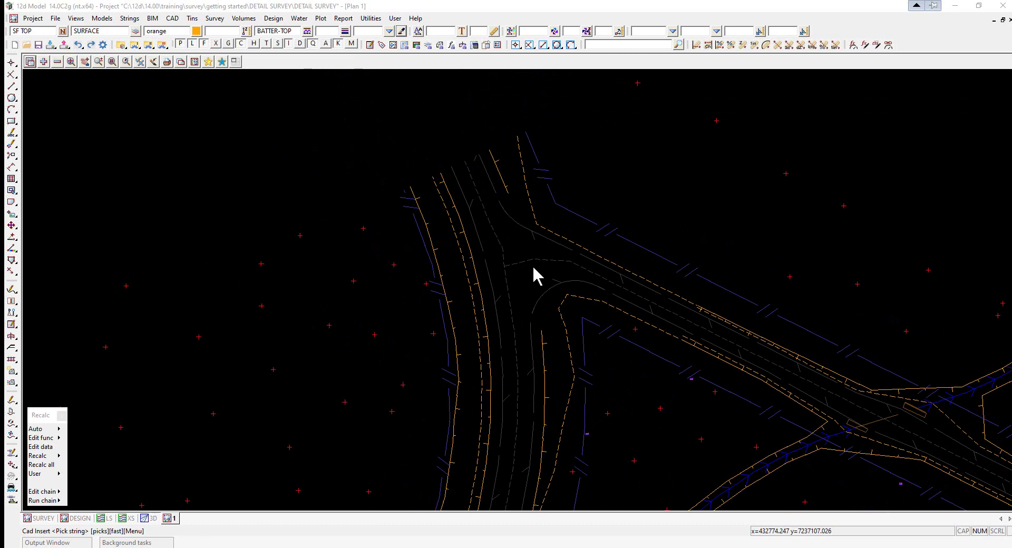
{"action": "scroll", "coordinate": [471, 176], "scroll_direction": "down", "scroll_amount": 2}
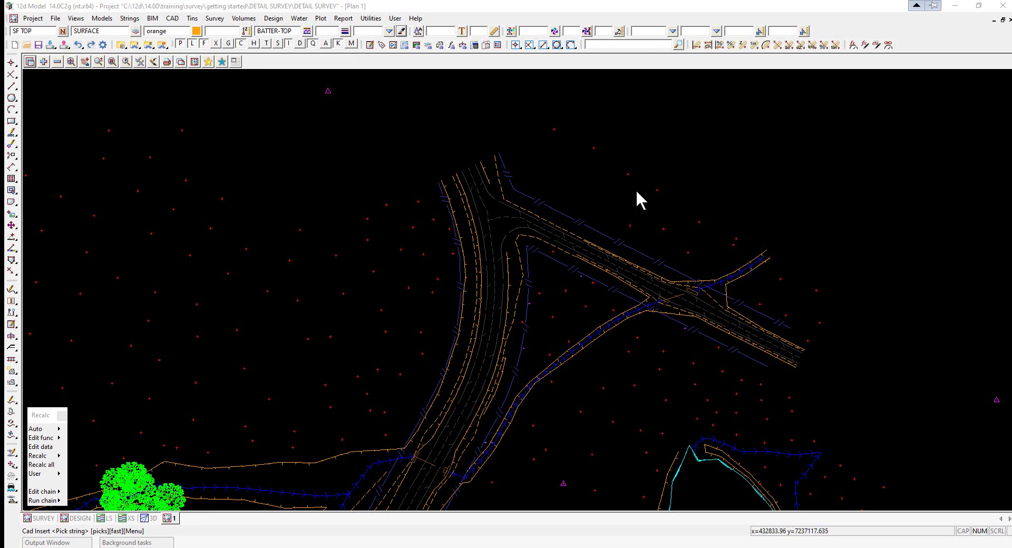
{"action": "scroll", "coordinate": [637, 199], "scroll_direction": "down", "scroll_amount": 6}
{"action": "scroll", "coordinate": [543, 396], "scroll_direction": "down", "scroll_amount": 1}
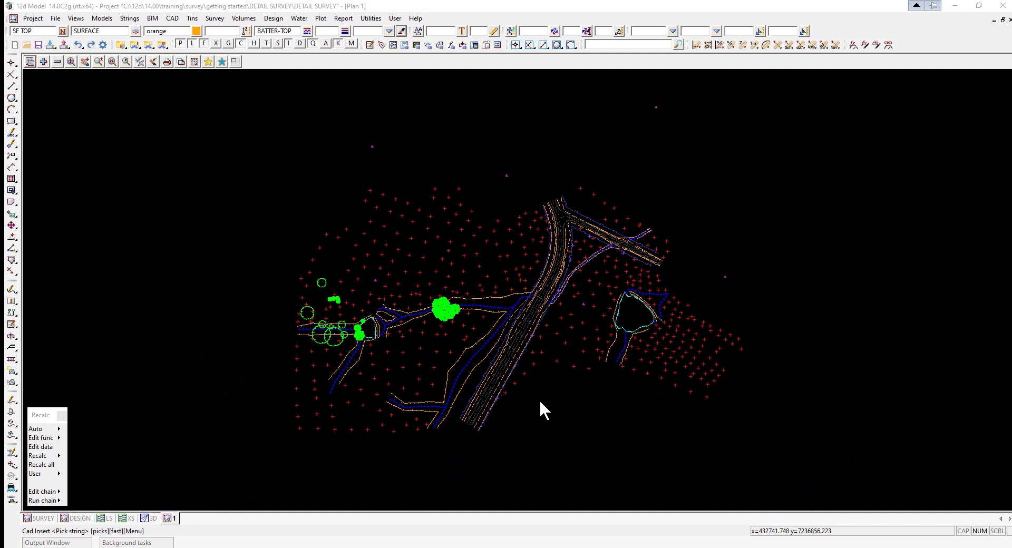
Delete all empty unlocked models (base, unknown, xbreaklines) from the project.
{"action": "left_click", "coordinate": [101, 18]}
{"action": "mouse_move", "coordinate": [156, 174]}
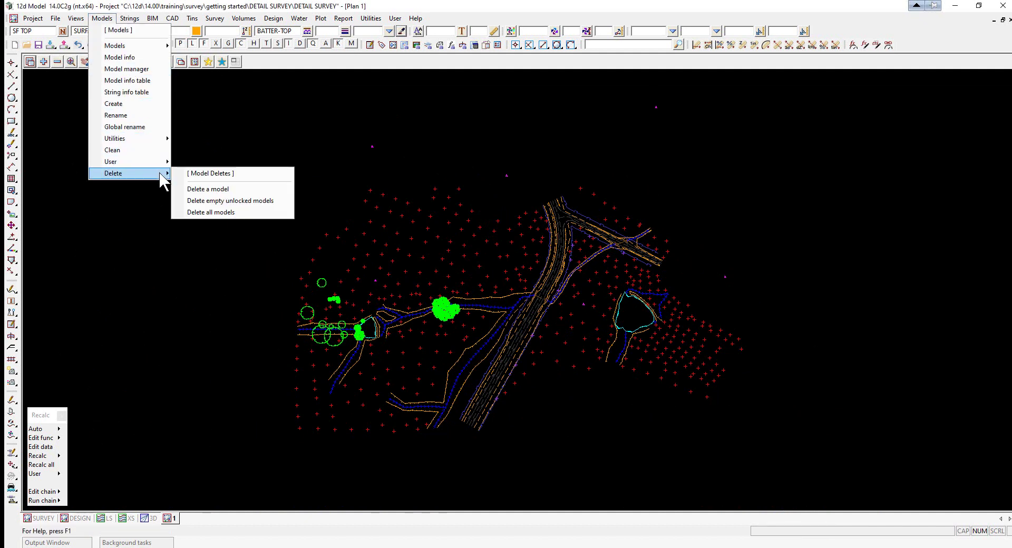
{"action": "left_click", "coordinate": [243, 201]}
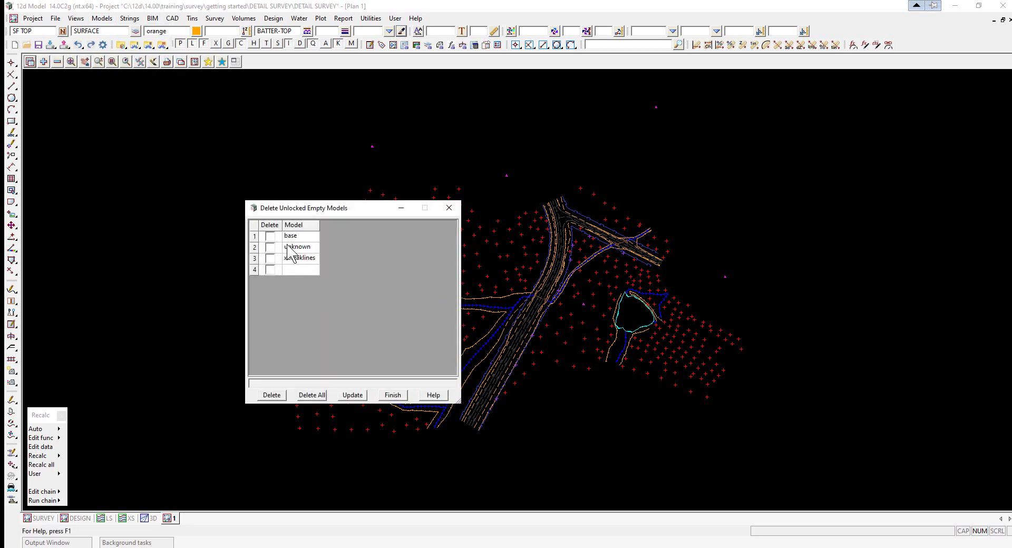
{"action": "left_click", "coordinate": [311, 396]}
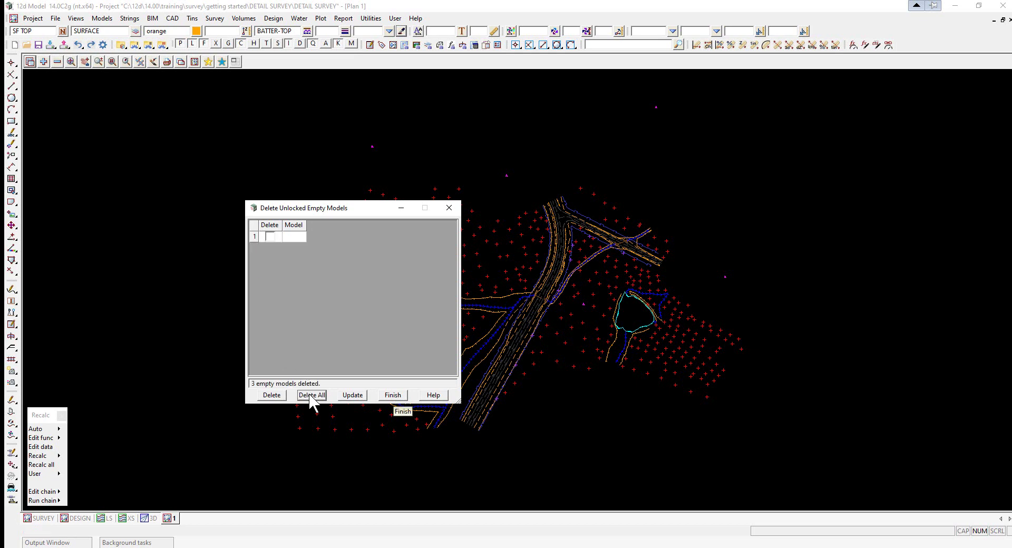
{"action": "left_click", "coordinate": [392, 395]}
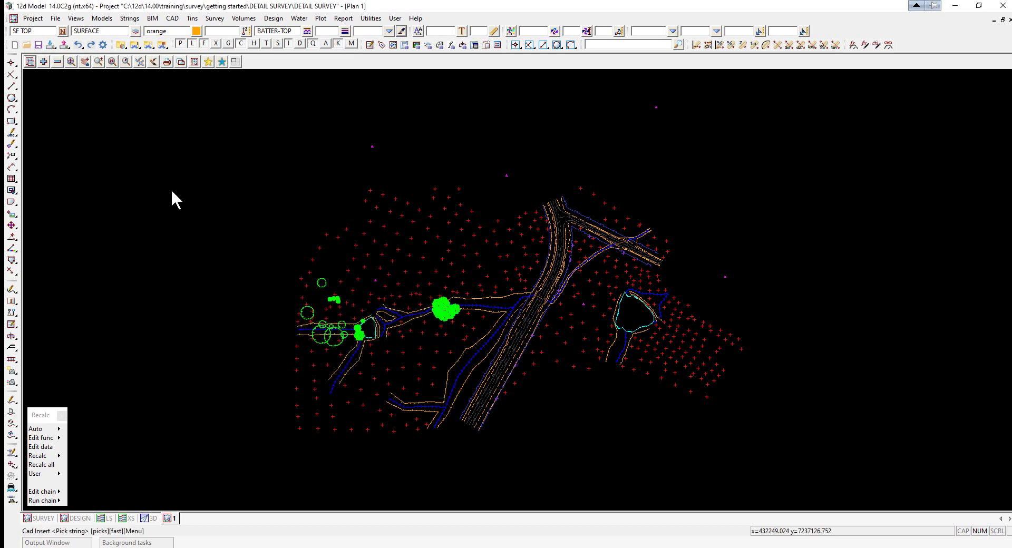
Check view 1's remove-model and add-model lists without changing anything.
{"action": "left_click", "coordinate": [57, 62]}
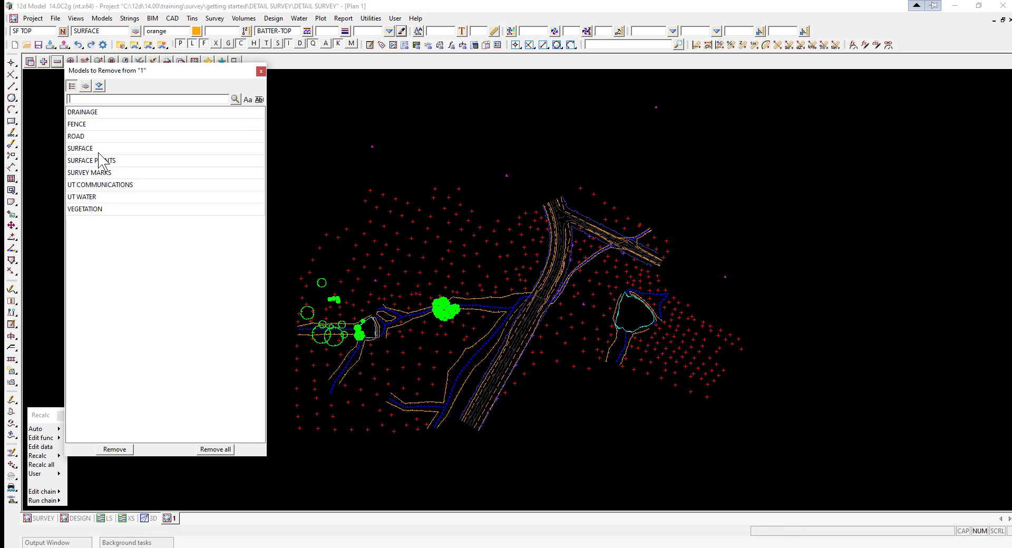
{"action": "left_click", "coordinate": [261, 71]}
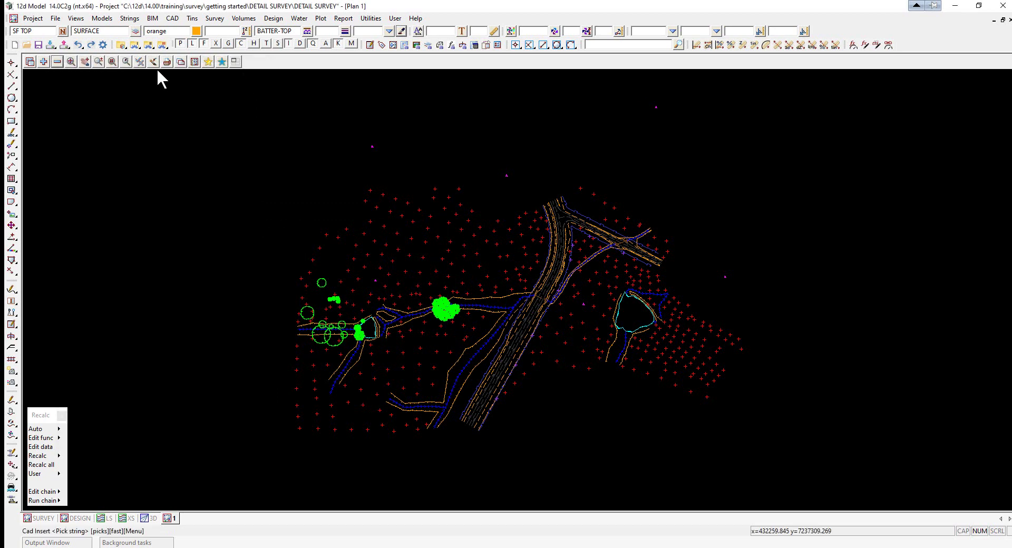
{"action": "left_click", "coordinate": [44, 62]}
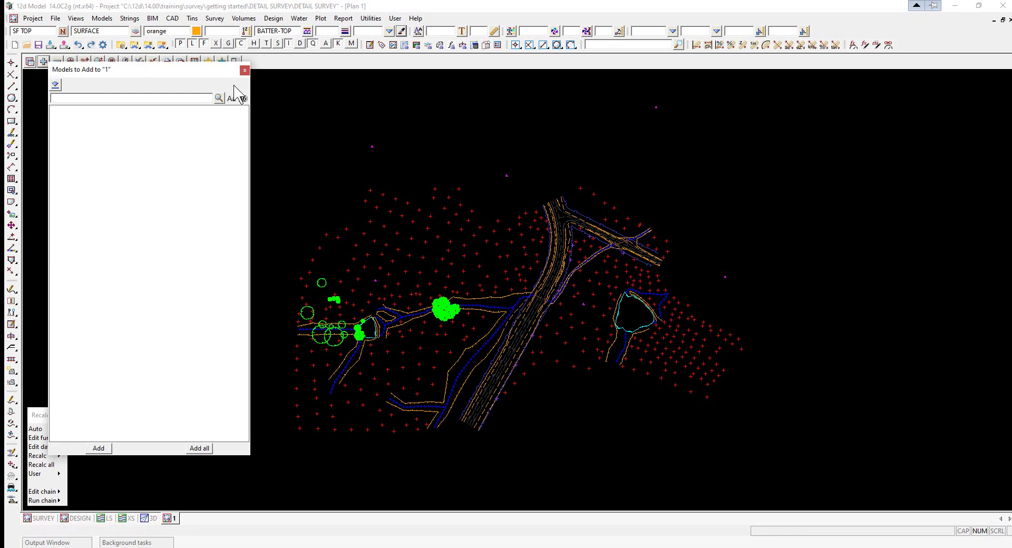
{"action": "left_click", "coordinate": [244, 71]}
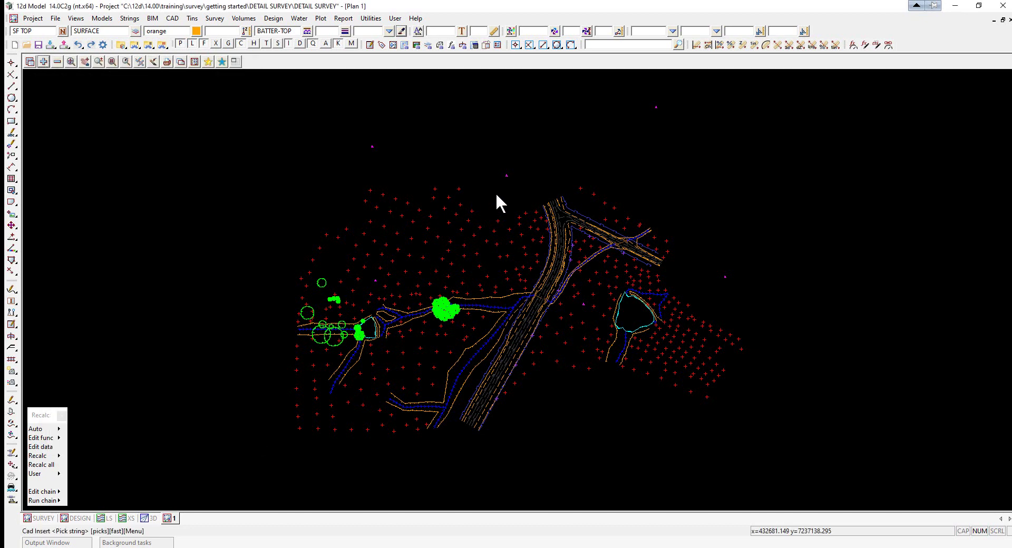
{"action": "left_click", "coordinate": [192, 18]}
Start Triangulate data with function TIN GROUND and tin name GROUND.
{"action": "mouse_move", "coordinate": [222, 95]}
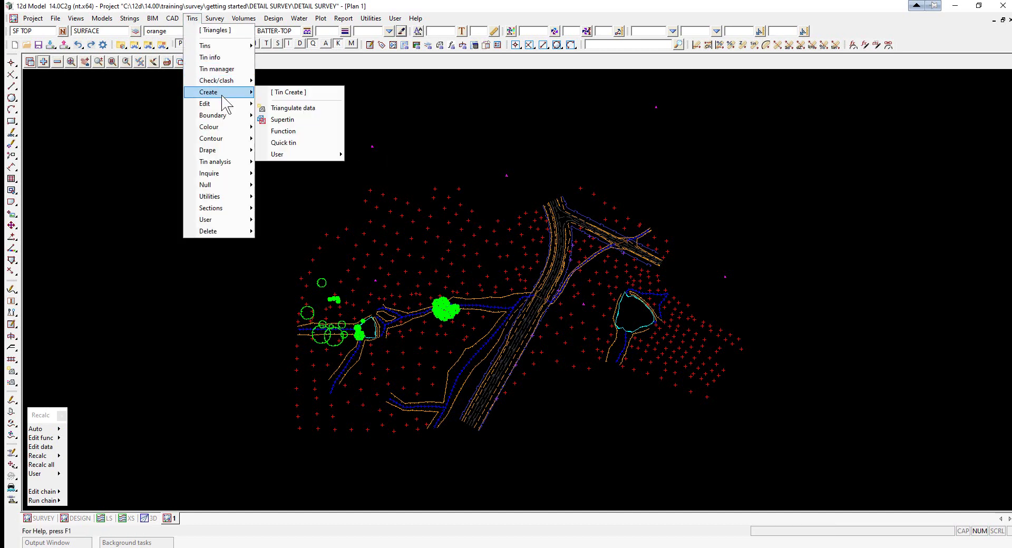
{"action": "left_click", "coordinate": [293, 108]}
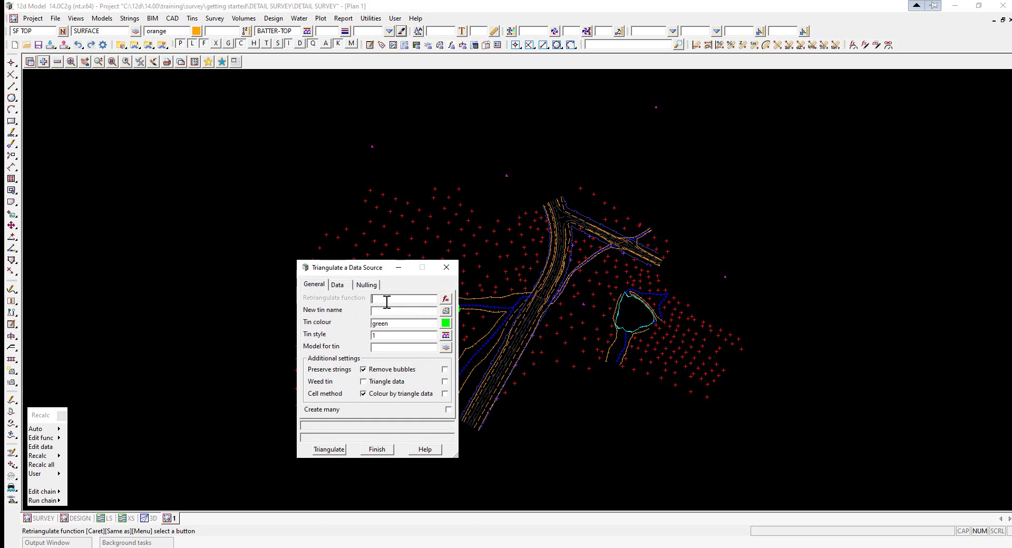
{"action": "type", "text": "TIN GROUND"}
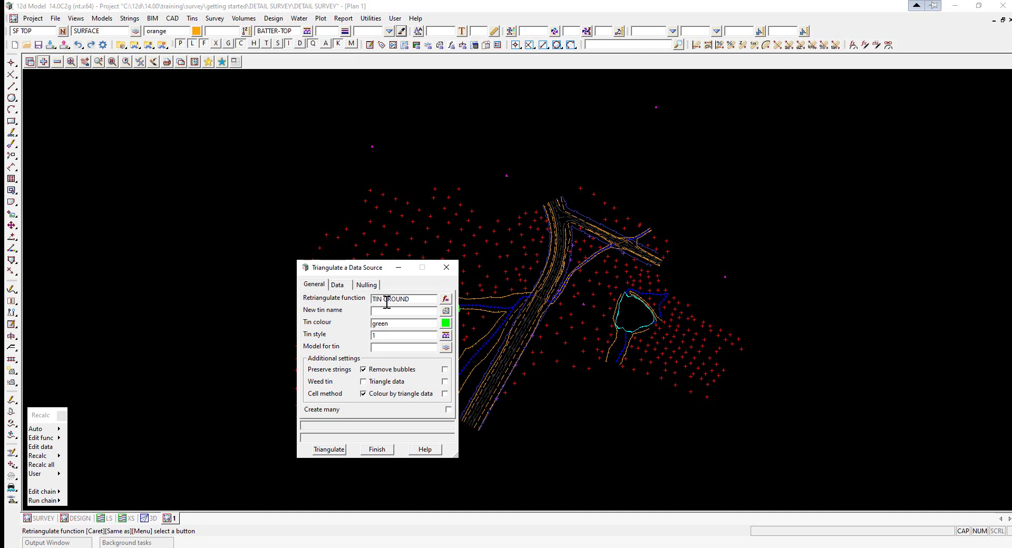
{"action": "key", "text": "Return"}
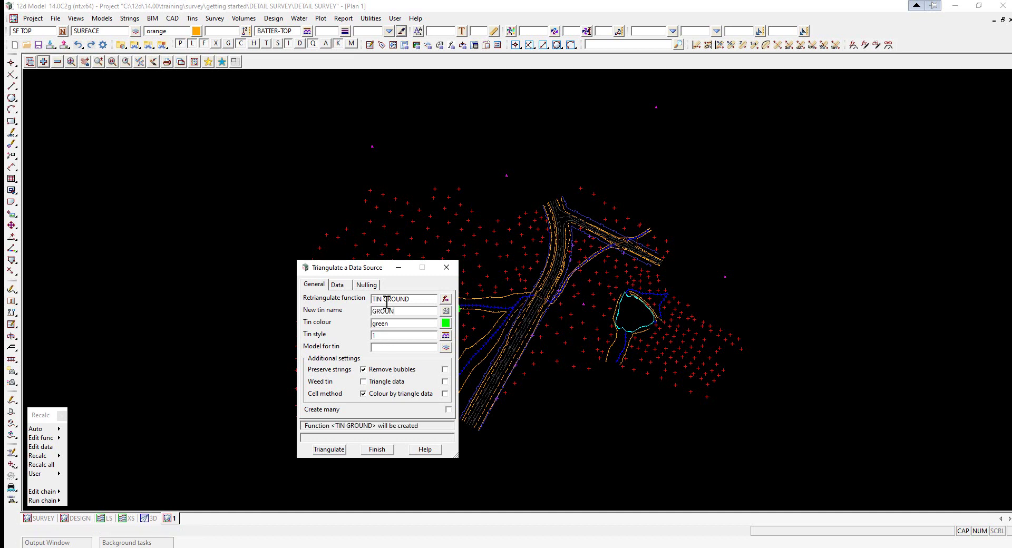
{"action": "key", "text": "Return"}
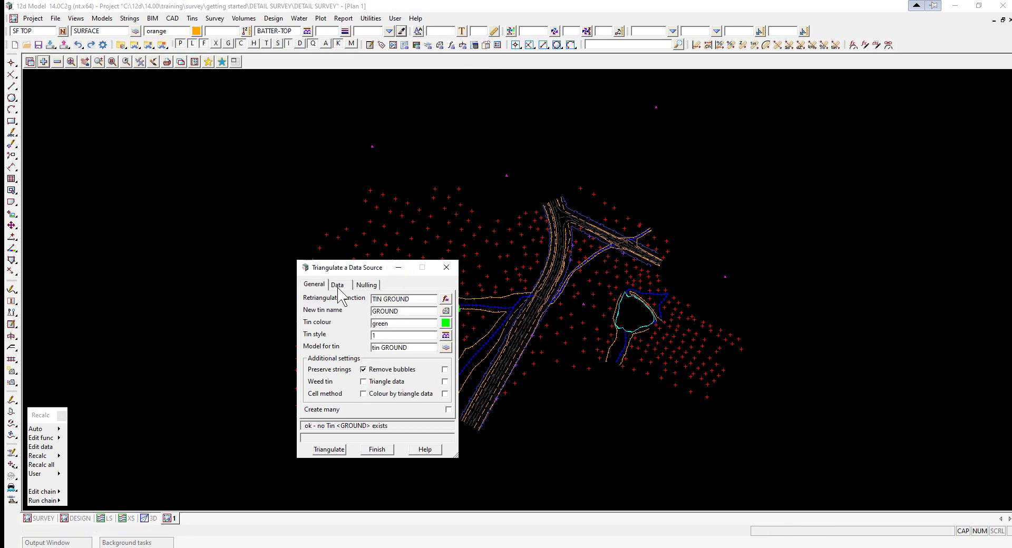
Set the triangulation data source to View 1.
{"action": "left_click", "coordinate": [337, 285]}
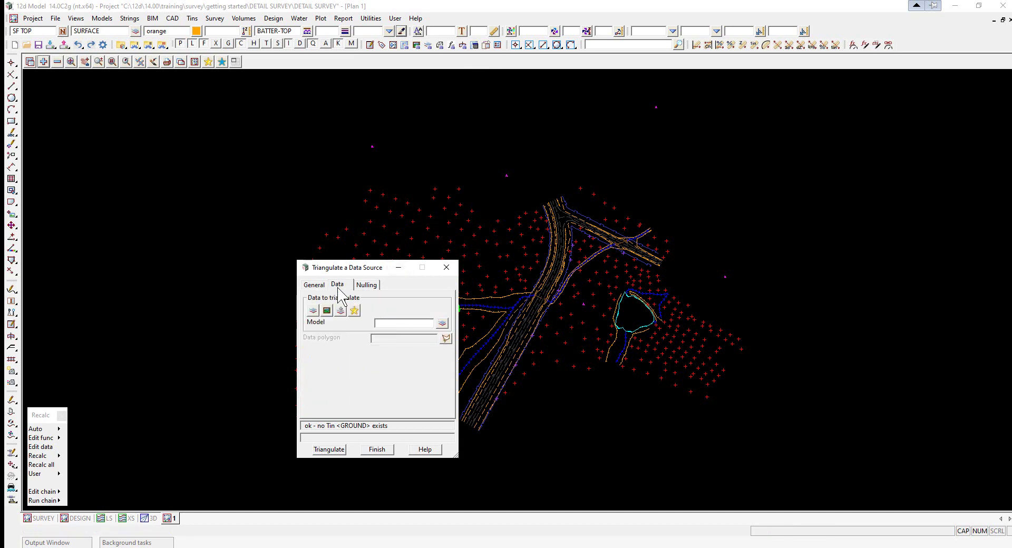
{"action": "left_click", "coordinate": [326, 310]}
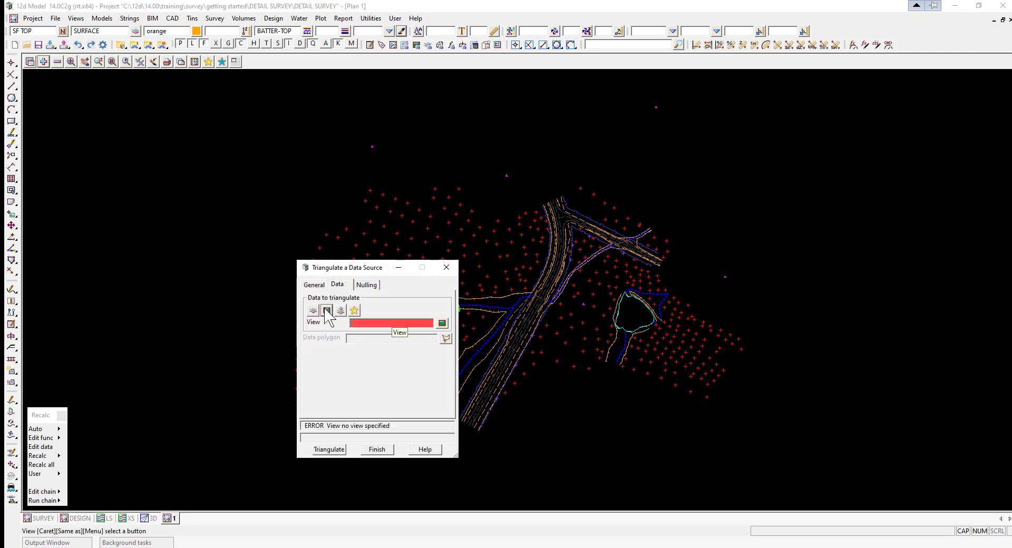
{"action": "left_click", "coordinate": [442, 324]}
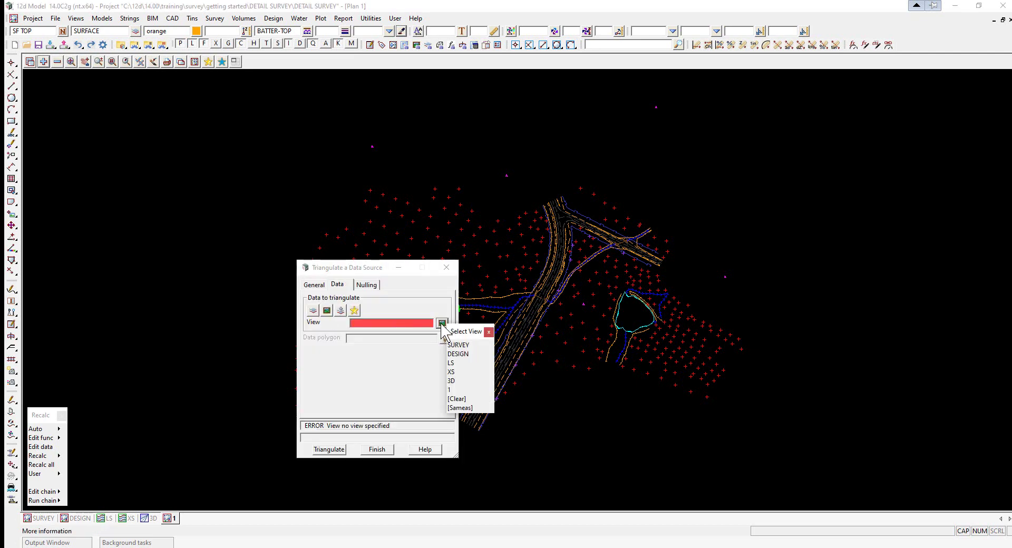
{"action": "left_click", "coordinate": [451, 390]}
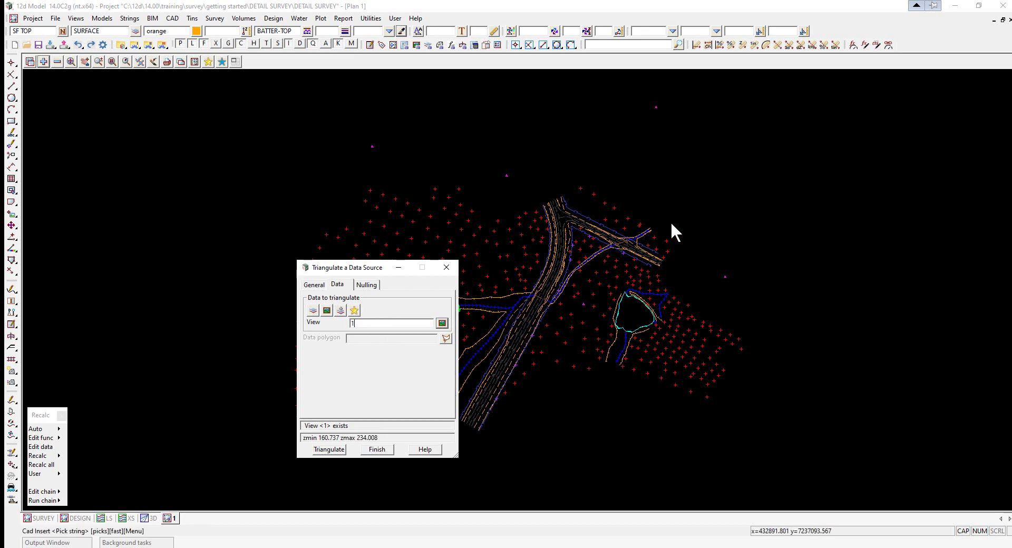
{"action": "scroll", "coordinate": [686, 232], "scroll_direction": "down", "scroll_amount": 2}
{"action": "left_click_drag", "start_coordinate": [363, 267], "coordinate": [333, 148]}
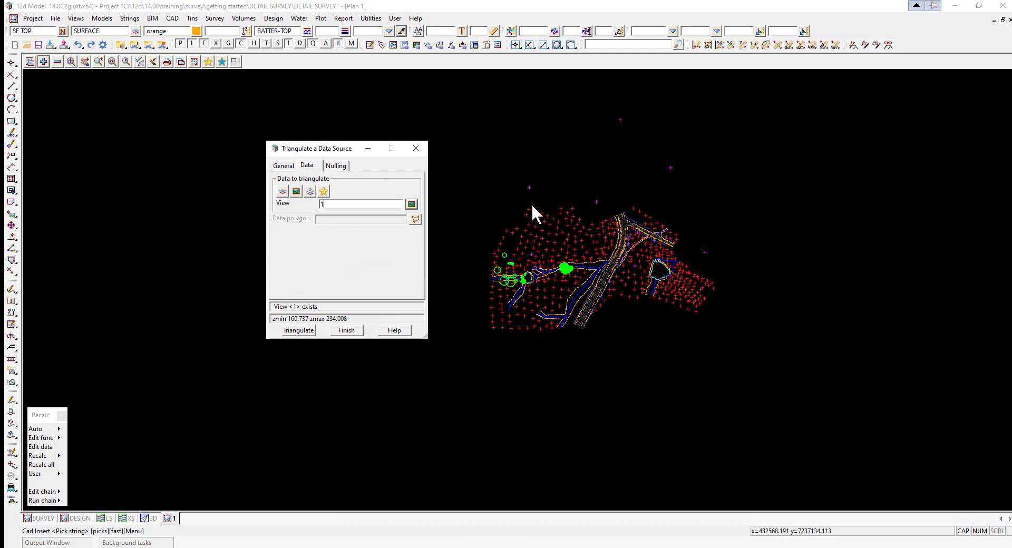
Turn on Apply nulling with Length 50 and triangulate the GROUND tin.
{"action": "left_click", "coordinate": [335, 166]}
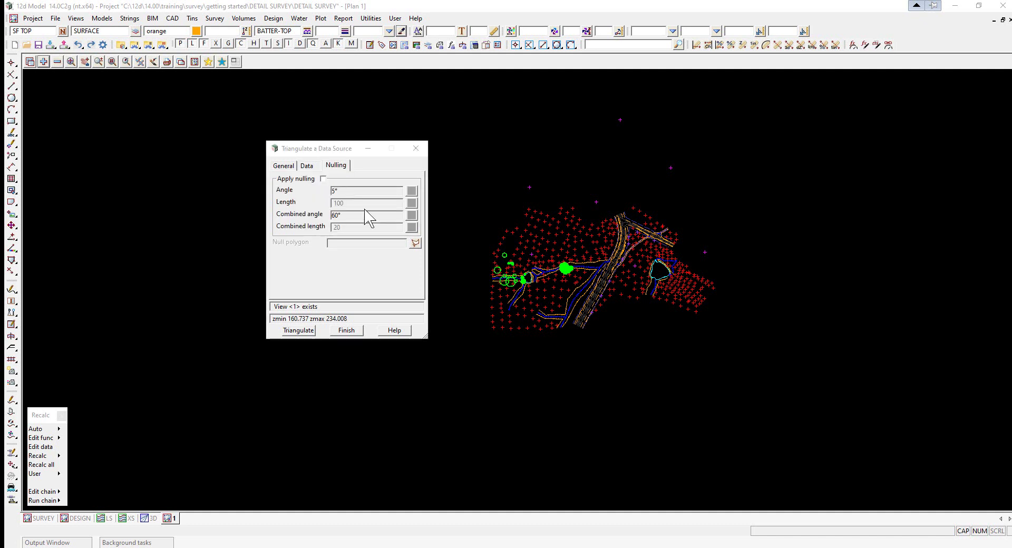
{"action": "left_click", "coordinate": [323, 180]}
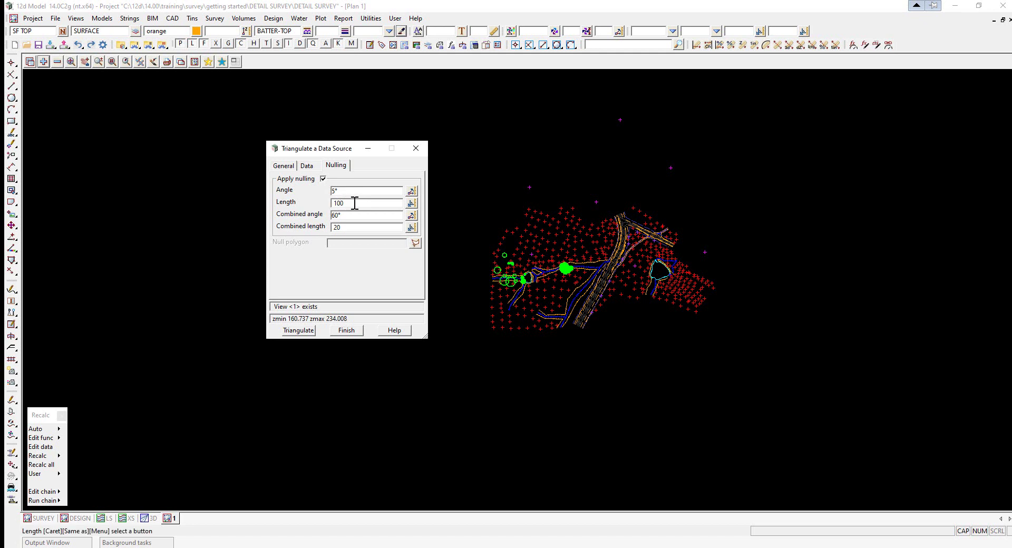
{"action": "double_click", "coordinate": [320, 202]}
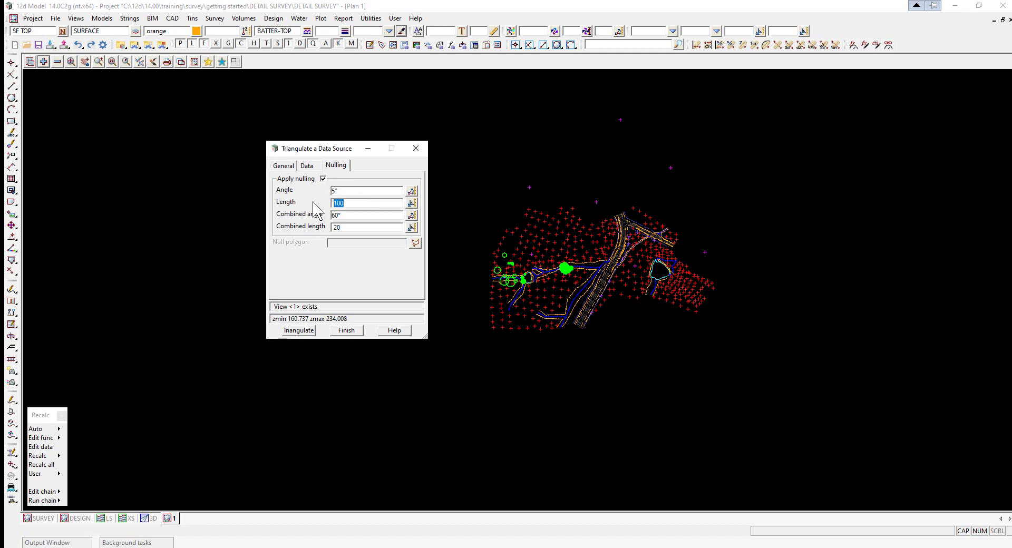
{"action": "type", "text": "50"}
{"action": "left_click", "coordinate": [297, 331]}
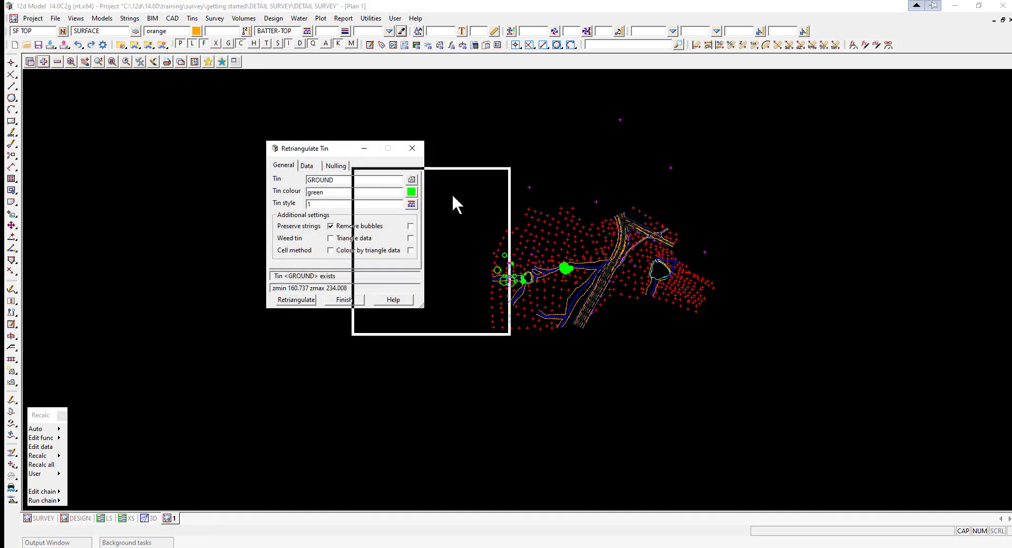
Add tin GROUND to view 1 and zoom in on its green triangle mesh.
{"action": "left_click_drag", "start_coordinate": [889, 329], "coordinate": [889, 329]}
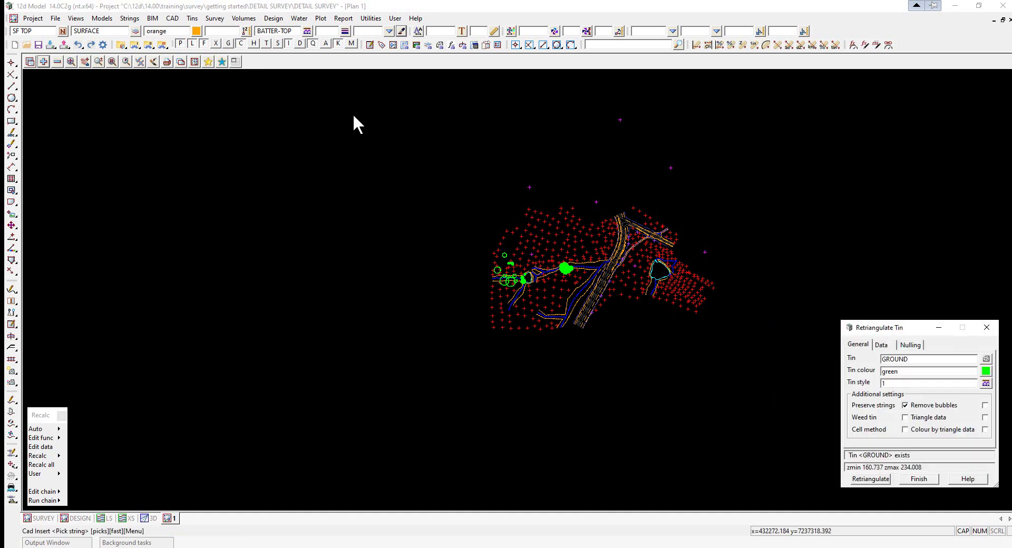
{"action": "left_click", "coordinate": [44, 62]}
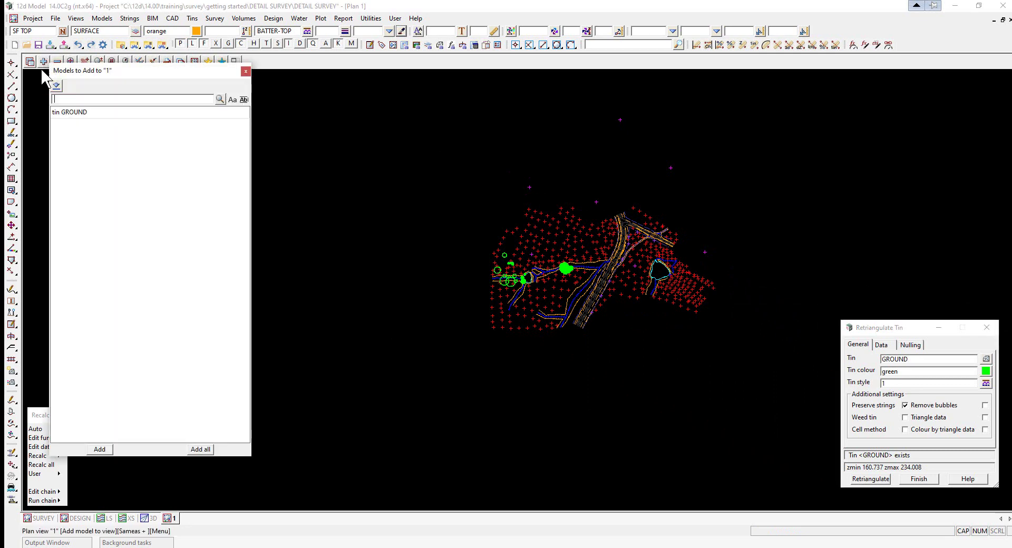
{"action": "double_click", "coordinate": [68, 117]}
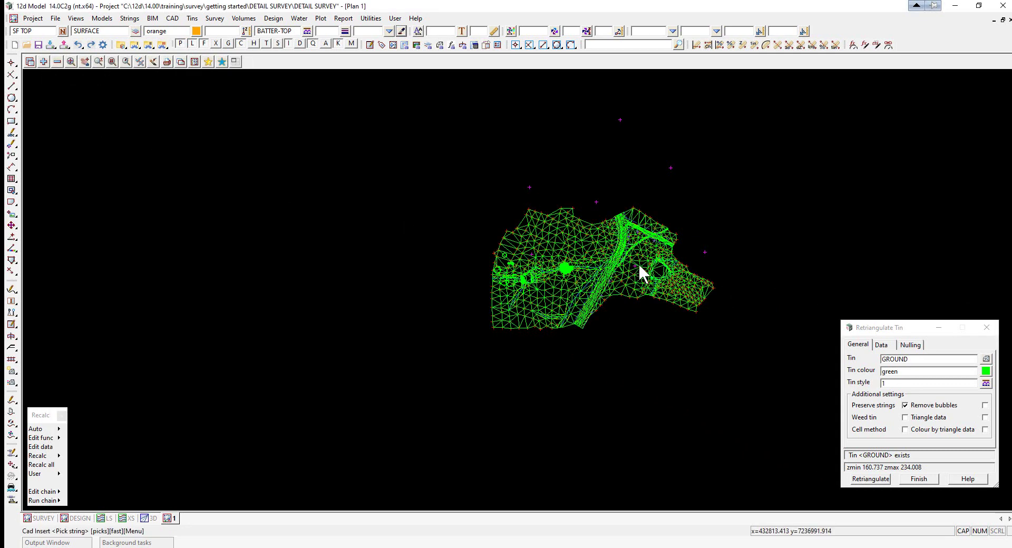
{"action": "scroll", "coordinate": [638, 263], "scroll_direction": "up", "scroll_amount": 3}
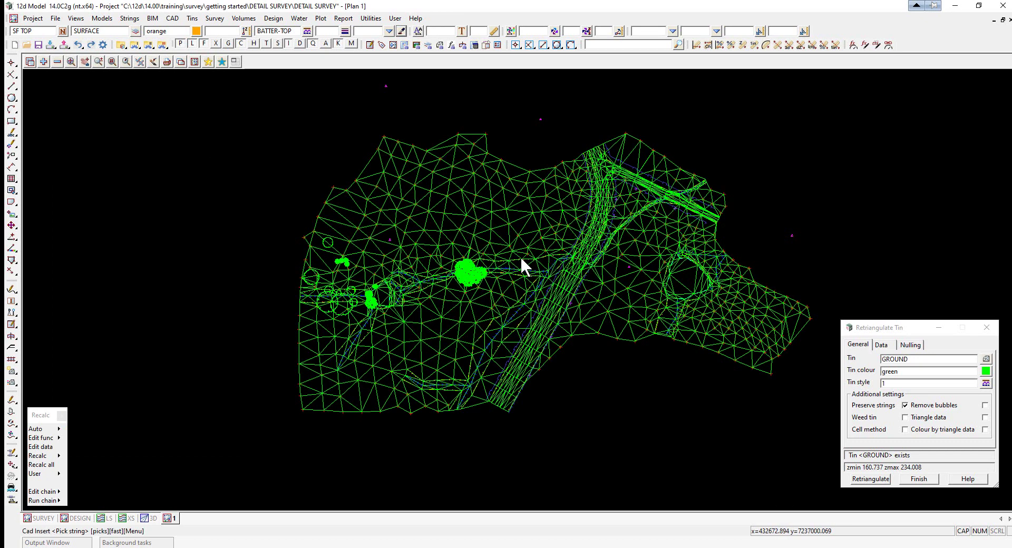
{"action": "left_click", "coordinate": [495, 108]}
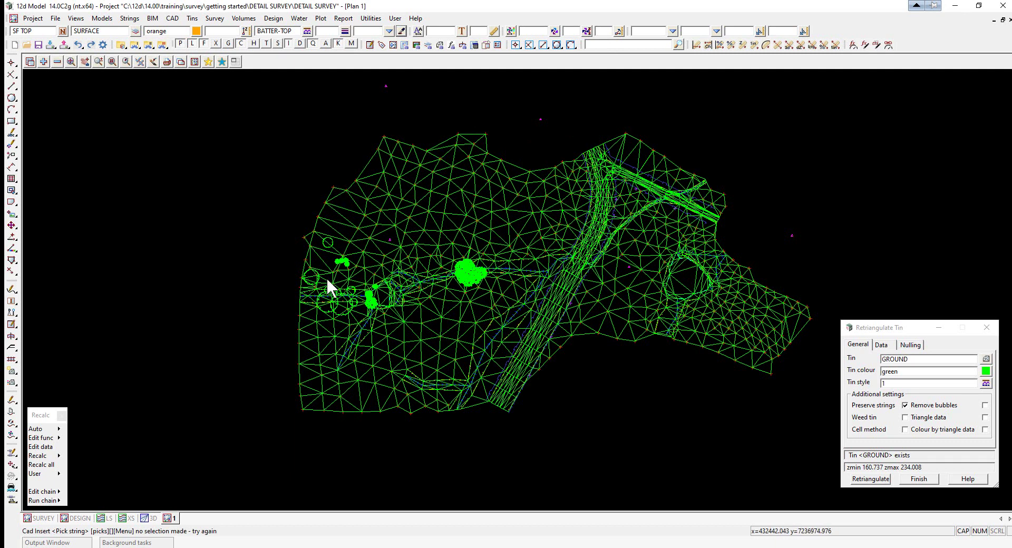
{"action": "scroll", "coordinate": [514, 249], "scroll_direction": "up", "scroll_amount": 5}
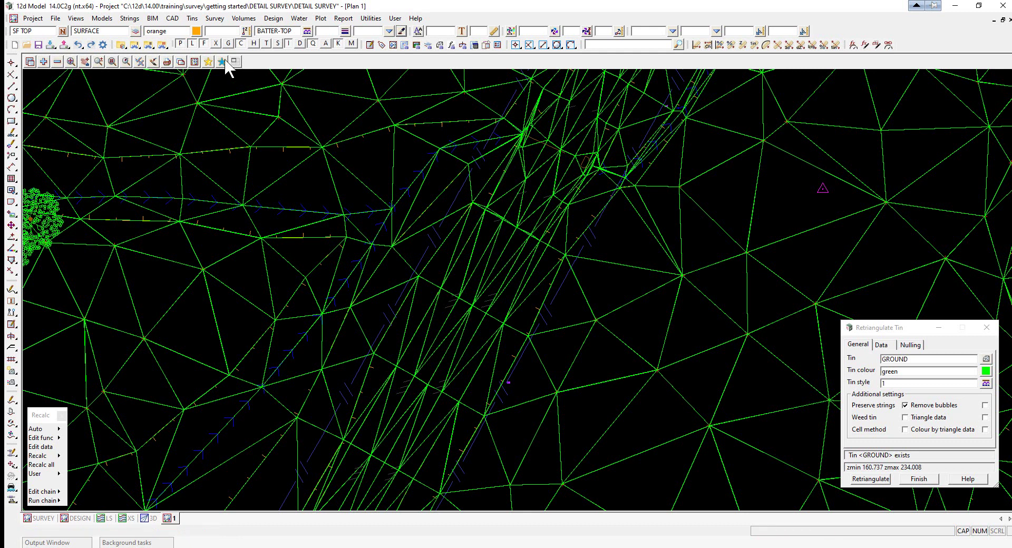
{"action": "left_click", "coordinate": [77, 19]}
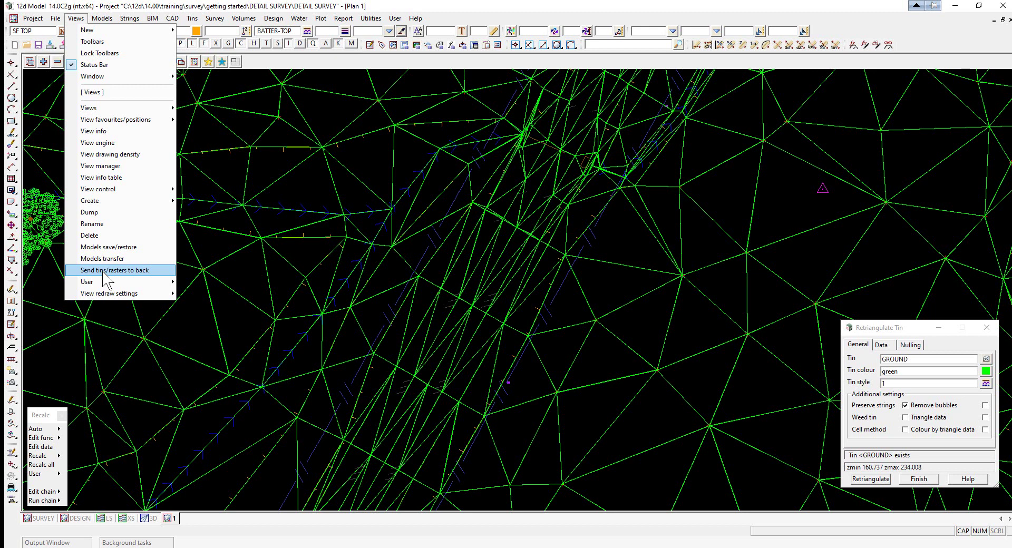
Send the GROUND tin behind the survey strings and zoom out to check the whole tin.
{"action": "left_click", "coordinate": [386, 376]}
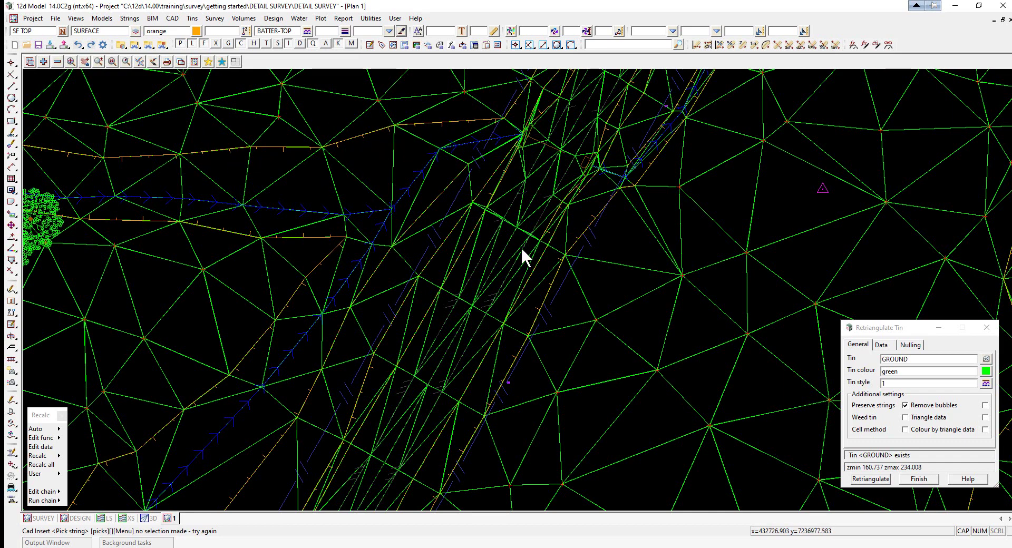
{"action": "scroll", "coordinate": [577, 258], "scroll_direction": "down", "scroll_amount": 3}
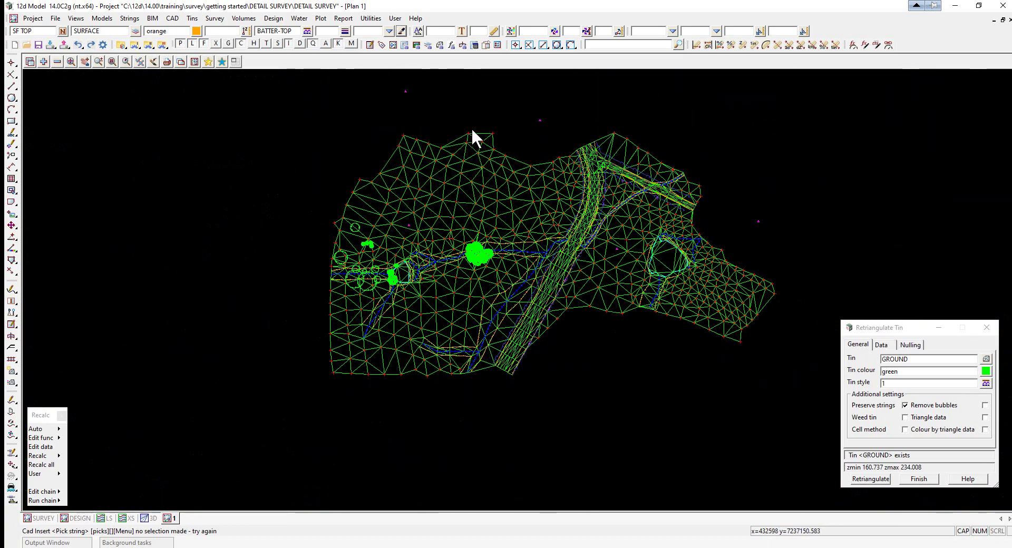
{"action": "scroll", "coordinate": [475, 129], "scroll_direction": "up", "scroll_amount": 2}
{"action": "scroll", "coordinate": [362, 201], "scroll_direction": "down", "scroll_amount": 1}
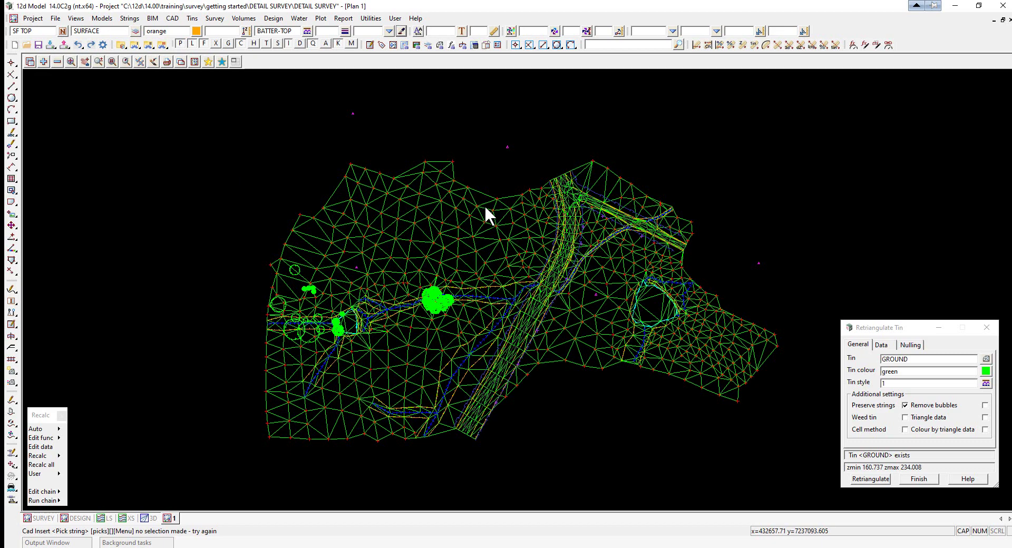
{"action": "scroll", "coordinate": [507, 202], "scroll_direction": "up", "scroll_amount": 1}
{"action": "scroll", "coordinate": [343, 207], "scroll_direction": "down", "scroll_amount": 1}
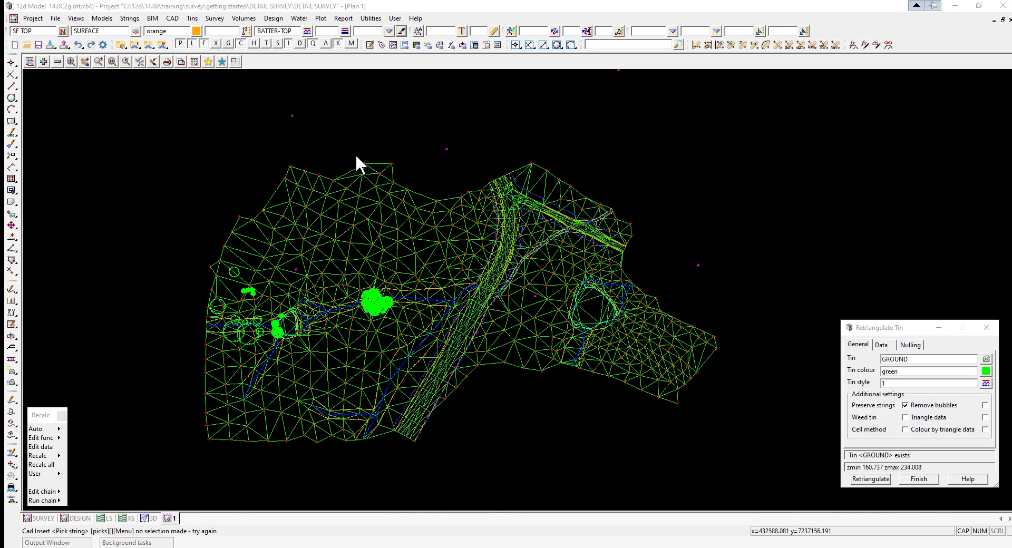
{"action": "left_click", "coordinate": [192, 19]}
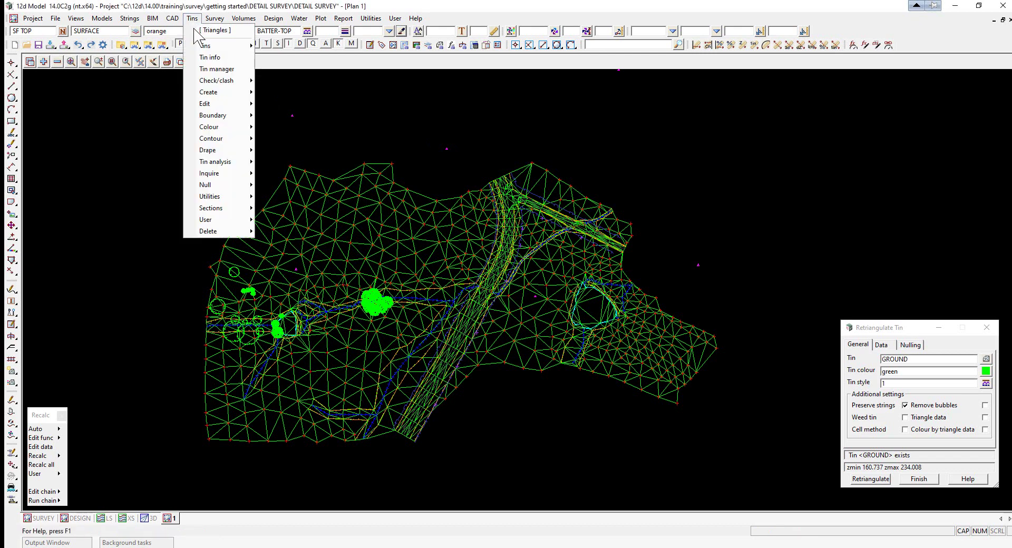
Open Null Triangles by Strings and move its panel aside.
{"action": "mouse_move", "coordinate": [240, 184]}
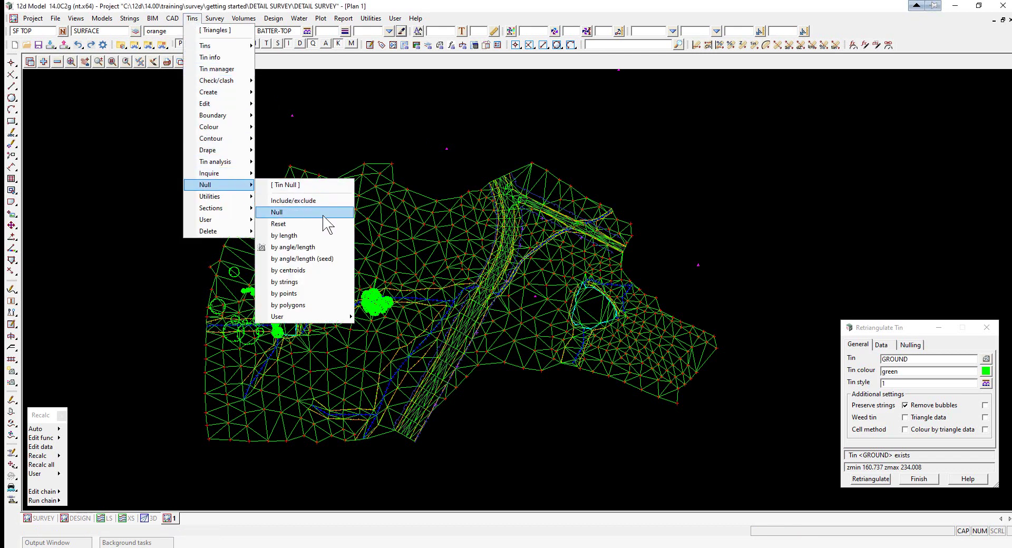
{"action": "left_click", "coordinate": [314, 284]}
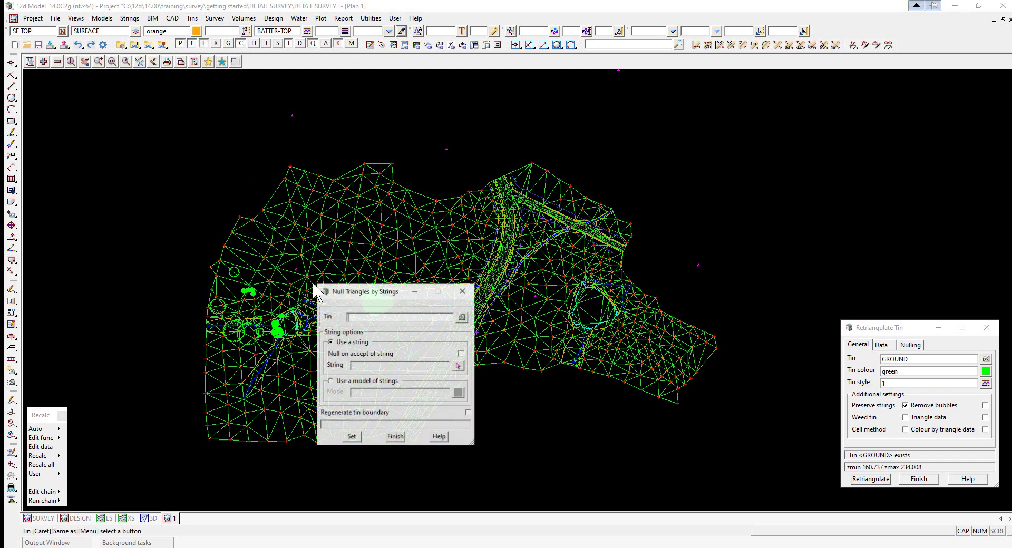
{"action": "left_click_drag", "start_coordinate": [378, 291], "coordinate": [761, 129]}
{"action": "scroll", "coordinate": [590, 147], "scroll_direction": "up", "scroll_amount": 2}
{"action": "scroll", "coordinate": [681, 285], "scroll_direction": "up", "scroll_amount": 2}
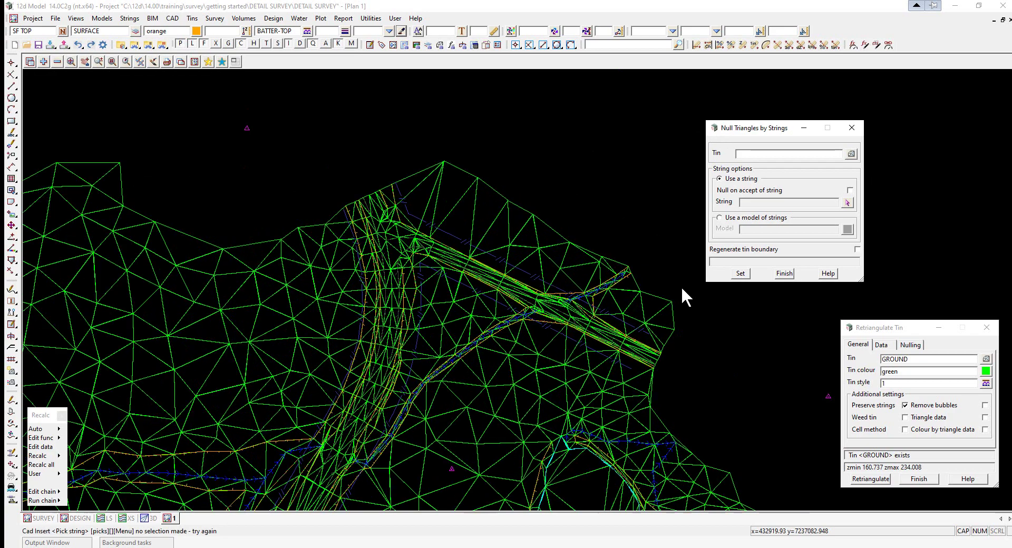
{"action": "scroll", "coordinate": [596, 265], "scroll_direction": "down", "scroll_amount": 2}
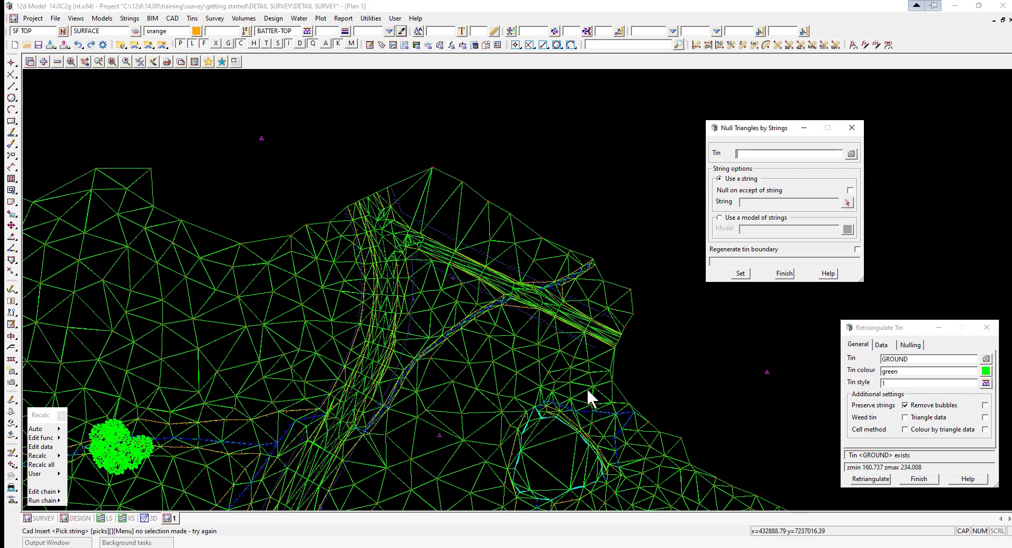
{"action": "scroll", "coordinate": [643, 243], "scroll_direction": "up", "scroll_amount": 2}
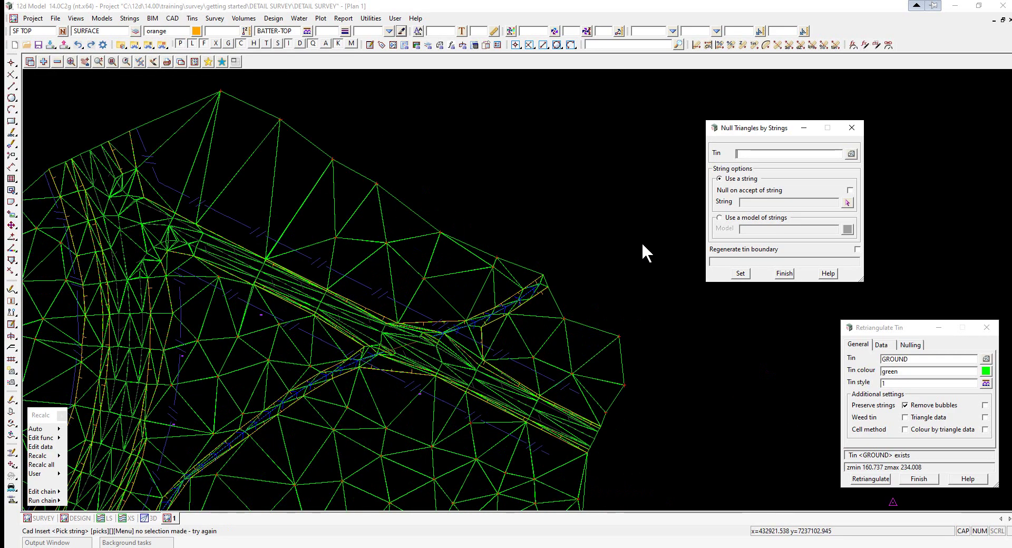
Choose tin GROUND, enable Null on accept of string, and pick strings as a Polyline.
{"action": "left_click", "coordinate": [851, 153]}
{"action": "left_click", "coordinate": [823, 172]}
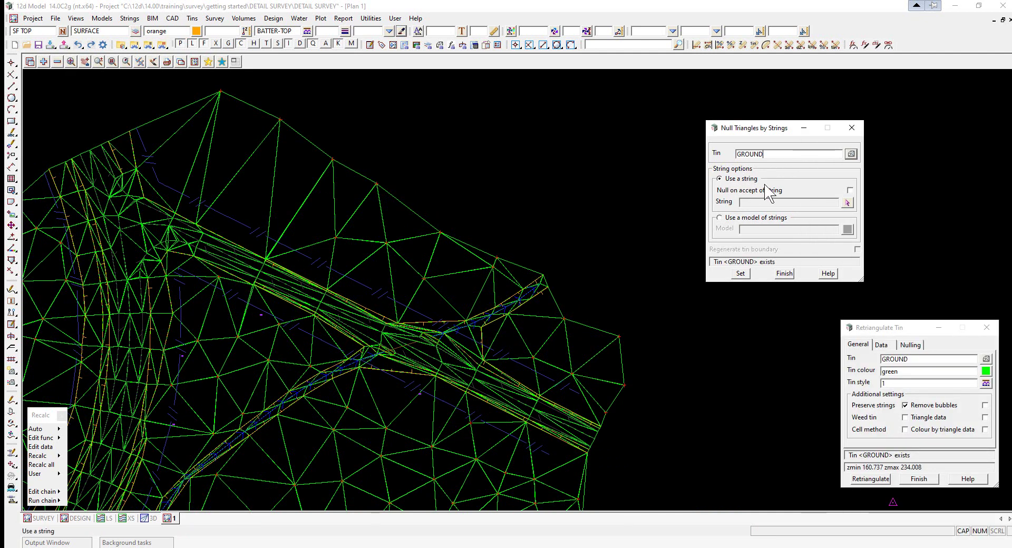
{"action": "left_click", "coordinate": [849, 190]}
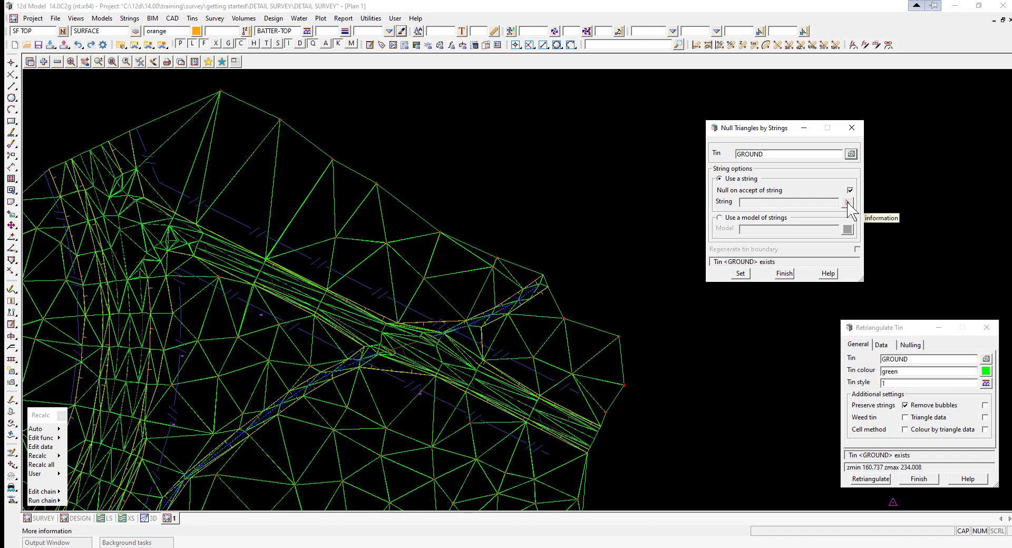
{"action": "right_click", "coordinate": [847, 203]}
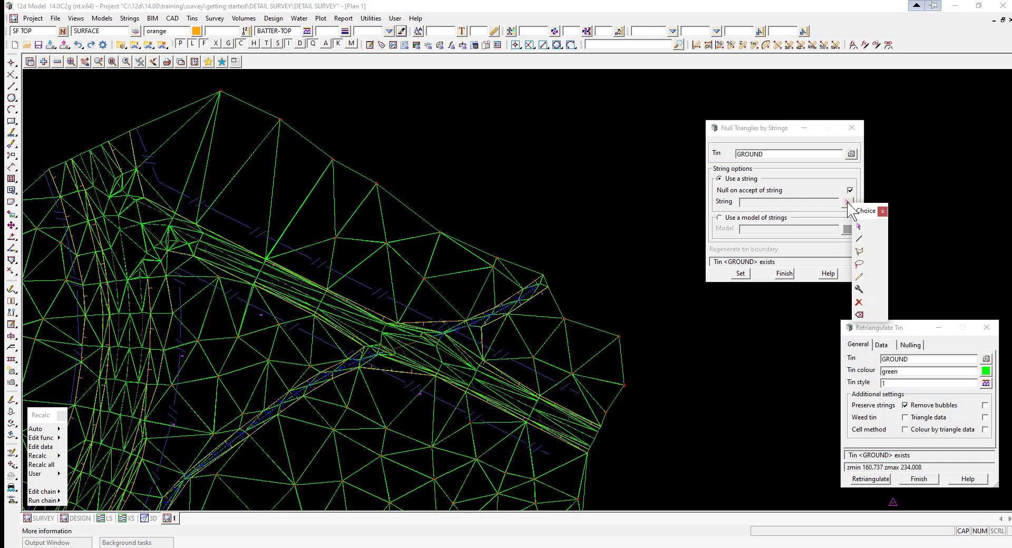
{"action": "left_click", "coordinate": [858, 250]}
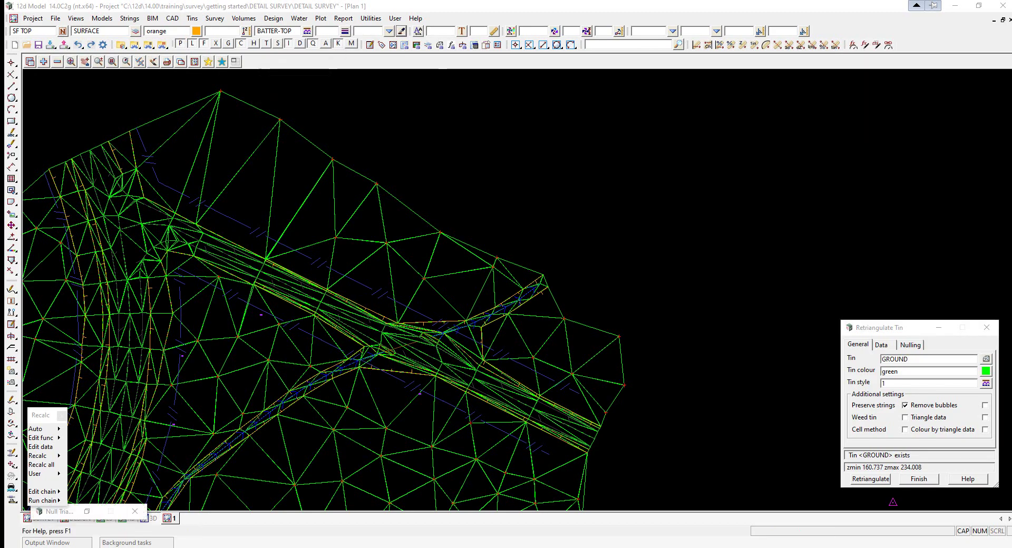
Draw three polylines across the long northern edge triangles, nulling each on accept.
{"action": "scroll", "coordinate": [818, 217], "scroll_direction": "down", "scroll_amount": 5}
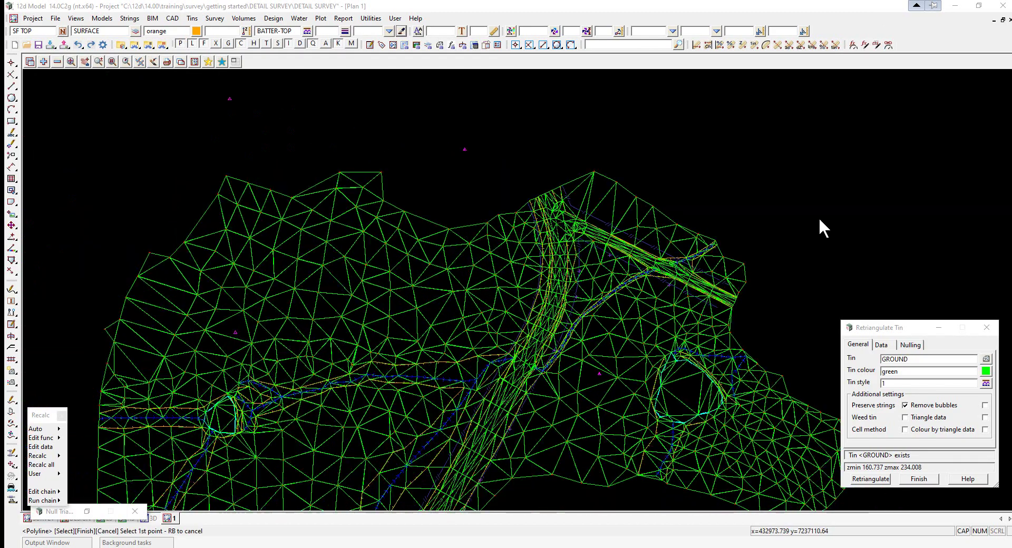
{"action": "scroll", "coordinate": [491, 196], "scroll_direction": "up", "scroll_amount": 8}
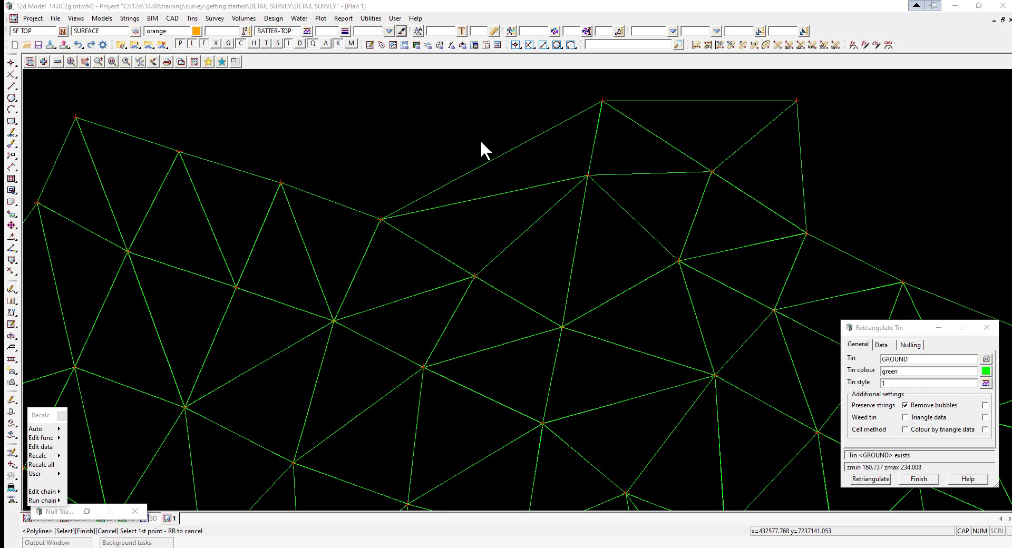
{"action": "left_click", "coordinate": [477, 231]}
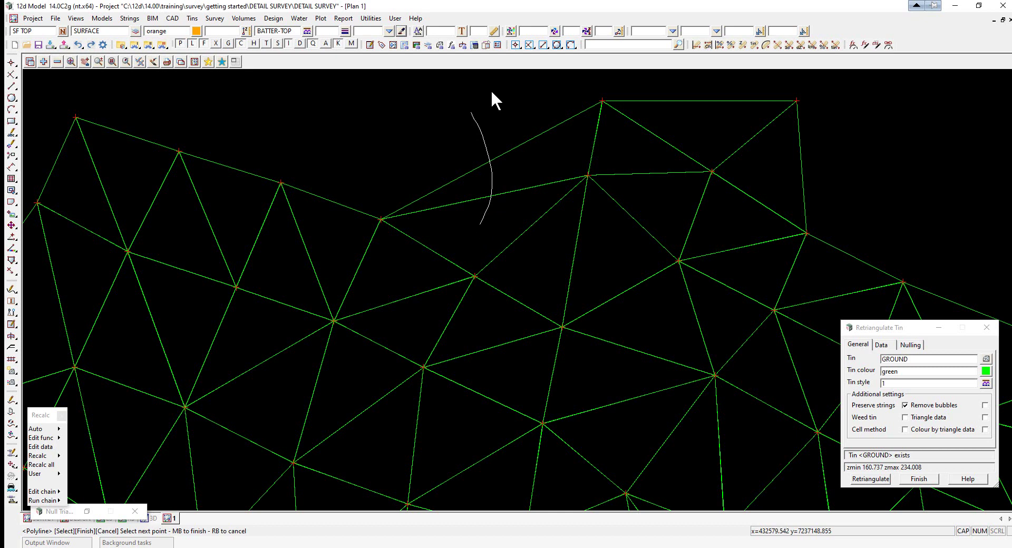
{"action": "middle_click", "coordinate": [455, 113]}
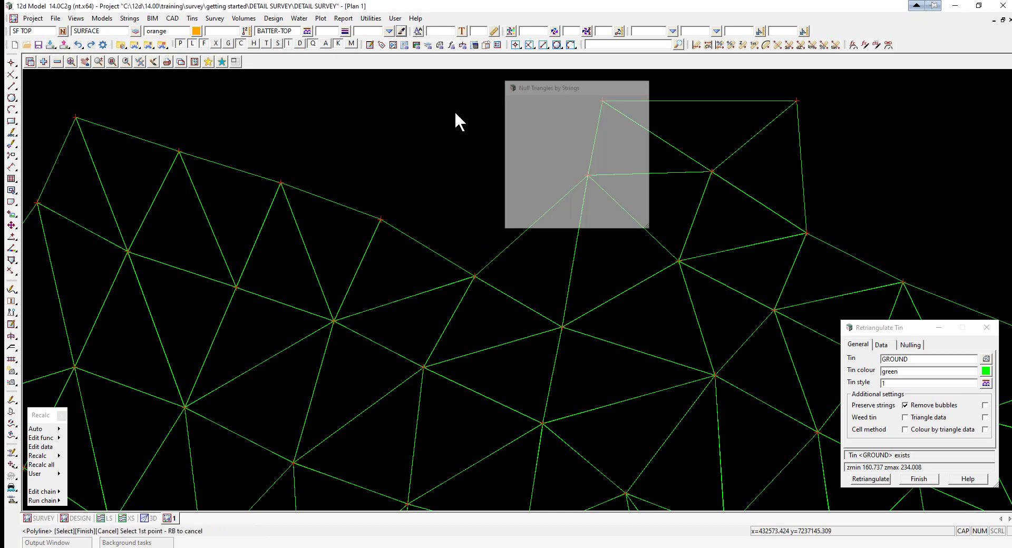
{"action": "scroll", "coordinate": [340, 127], "scroll_direction": "down", "scroll_amount": 3}
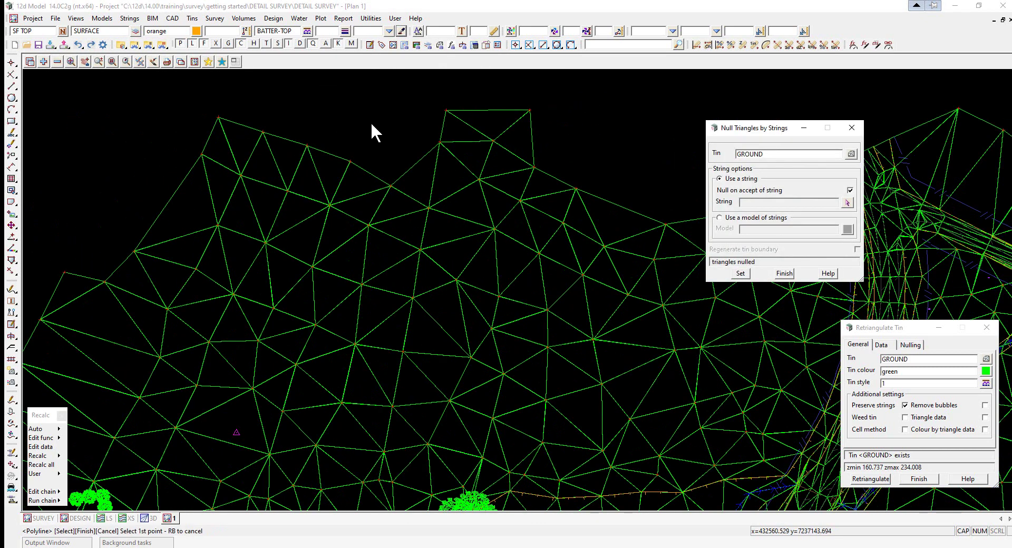
{"action": "scroll", "coordinate": [161, 133], "scroll_direction": "down", "scroll_amount": 3}
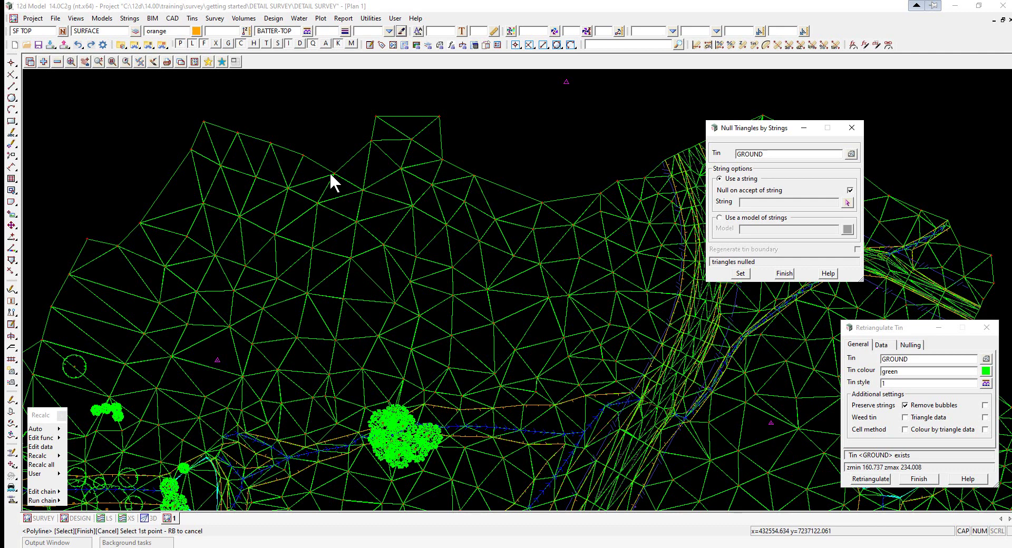
{"action": "scroll", "coordinate": [568, 217], "scroll_direction": "up", "scroll_amount": 5}
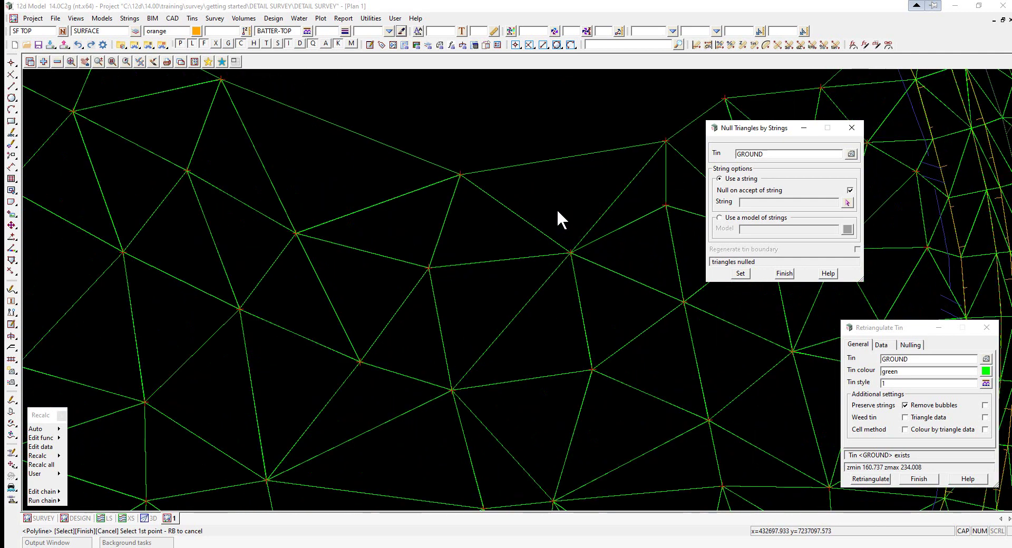
{"action": "left_click", "coordinate": [565, 206]}
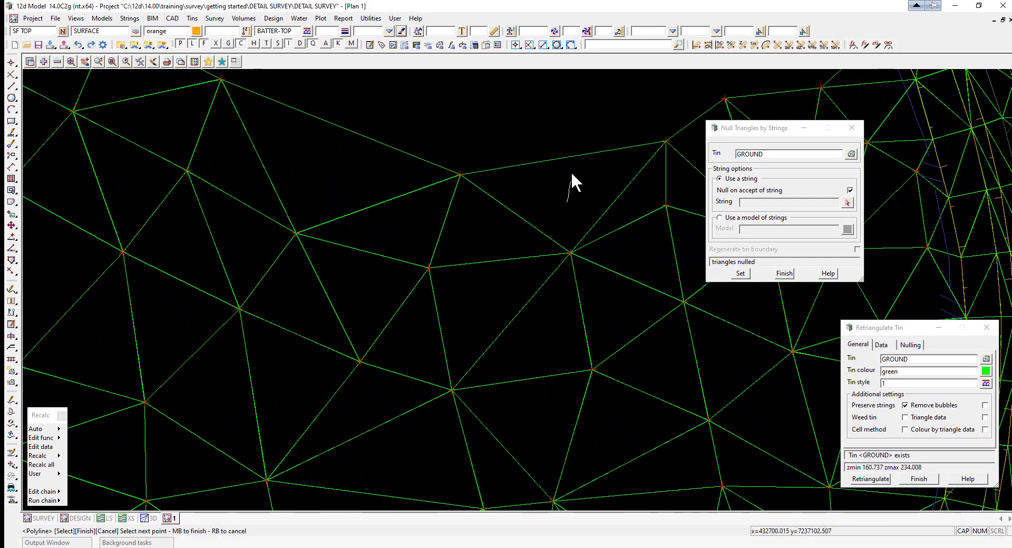
{"action": "middle_click", "coordinate": [523, 118]}
{"action": "scroll", "coordinate": [234, 179], "scroll_direction": "down", "scroll_amount": 4}
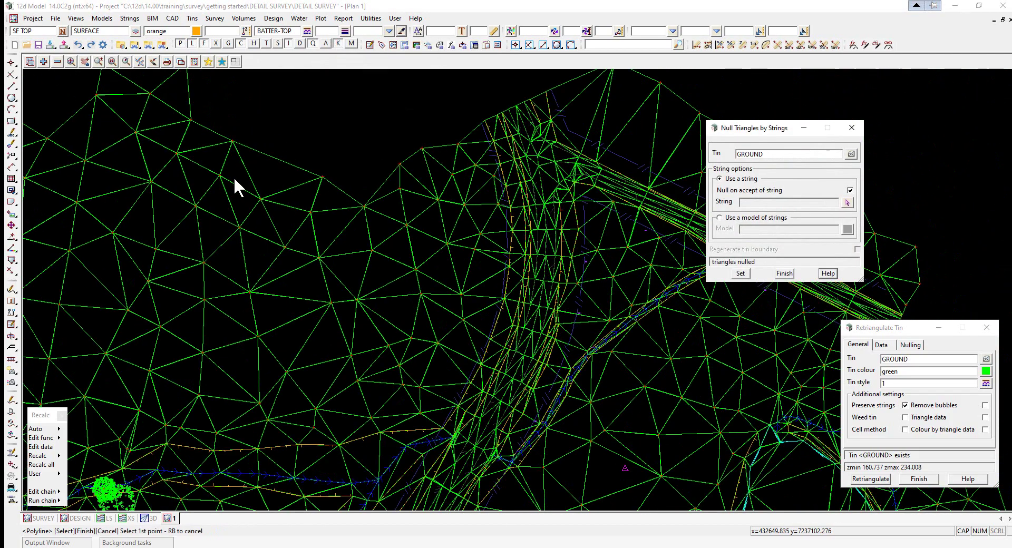
{"action": "scroll", "coordinate": [233, 176], "scroll_direction": "down", "scroll_amount": 2}
{"action": "scroll", "coordinate": [548, 190], "scroll_direction": "up", "scroll_amount": 4}
{"action": "scroll", "coordinate": [543, 200], "scroll_direction": "up", "scroll_amount": 6}
{"action": "left_click", "coordinate": [527, 201]}
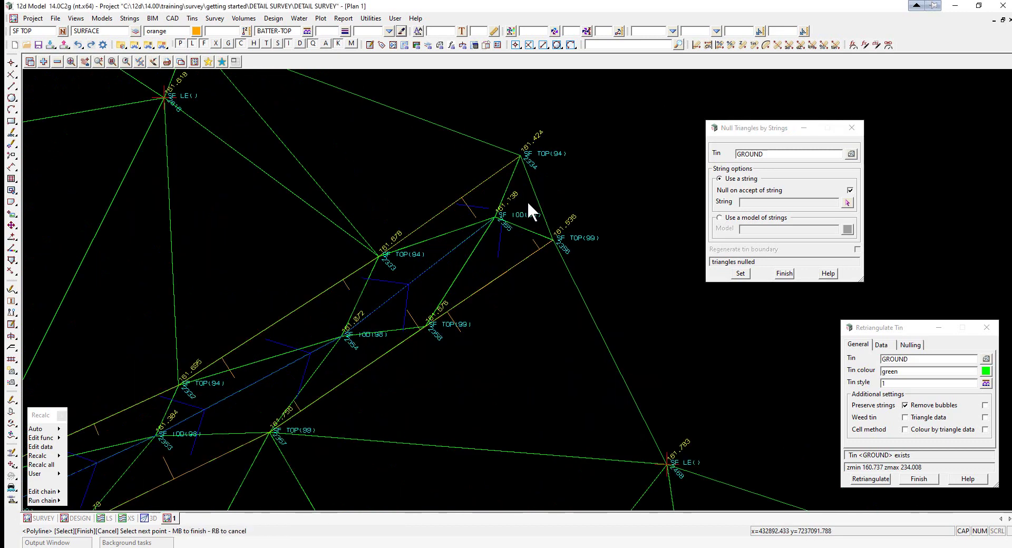
{"action": "middle_click", "coordinate": [602, 141]}
{"action": "scroll", "coordinate": [508, 128], "scroll_direction": "down", "scroll_amount": 5}
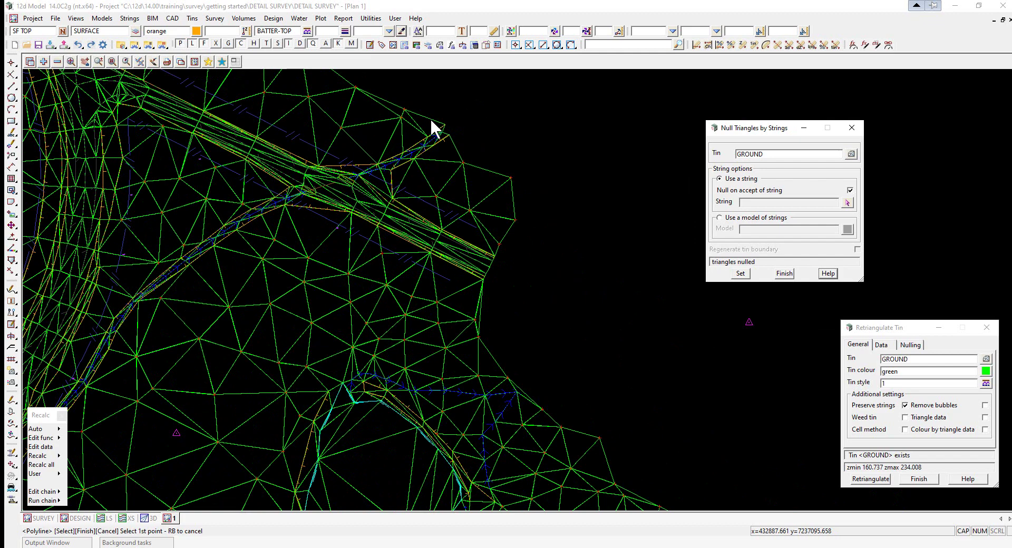
Null three more groups of outer edge triangles with short polylines.
{"action": "scroll", "coordinate": [464, 305], "scroll_direction": "up", "scroll_amount": 6}
{"action": "left_click", "coordinate": [507, 286]}
{"action": "middle_click", "coordinate": [589, 290]}
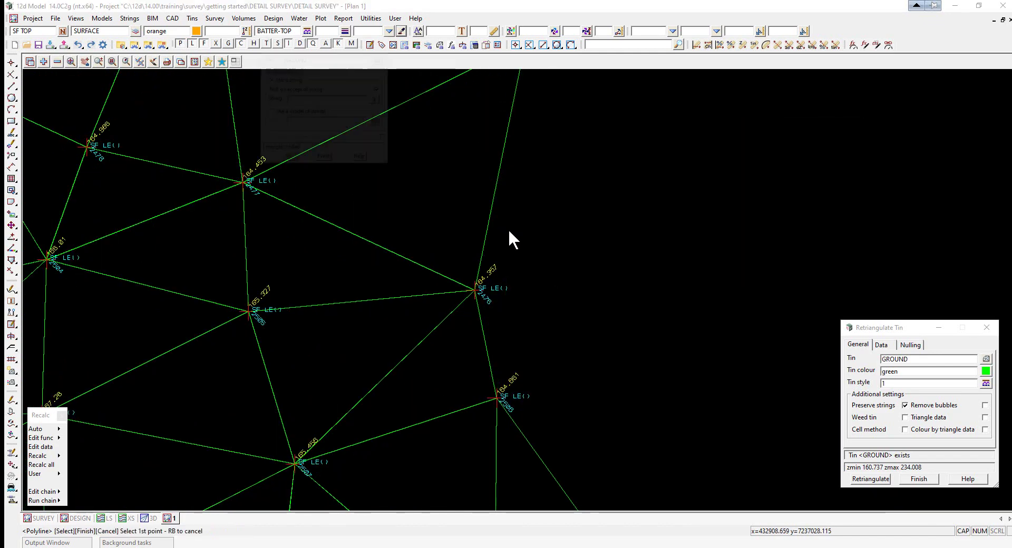
{"action": "scroll", "coordinate": [356, 149], "scroll_direction": "down", "scroll_amount": 5}
{"action": "scroll", "coordinate": [401, 217], "scroll_direction": "up", "scroll_amount": 5}
{"action": "scroll", "coordinate": [443, 268], "scroll_direction": "up", "scroll_amount": 3}
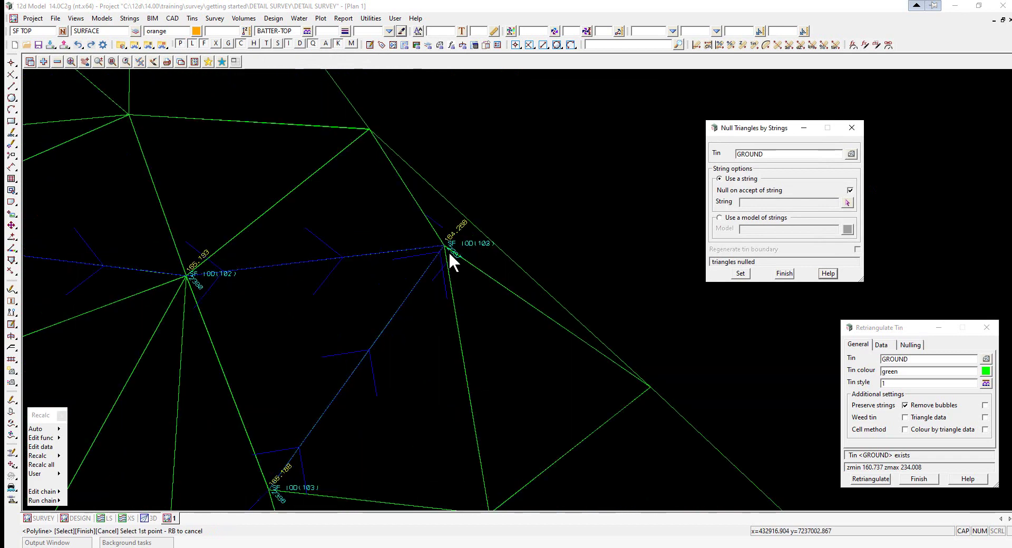
{"action": "left_click", "coordinate": [448, 244]}
{"action": "middle_click", "coordinate": [546, 163]}
{"action": "scroll", "coordinate": [393, 123], "scroll_direction": "down", "scroll_amount": 5}
{"action": "scroll", "coordinate": [518, 248], "scroll_direction": "up", "scroll_amount": 6}
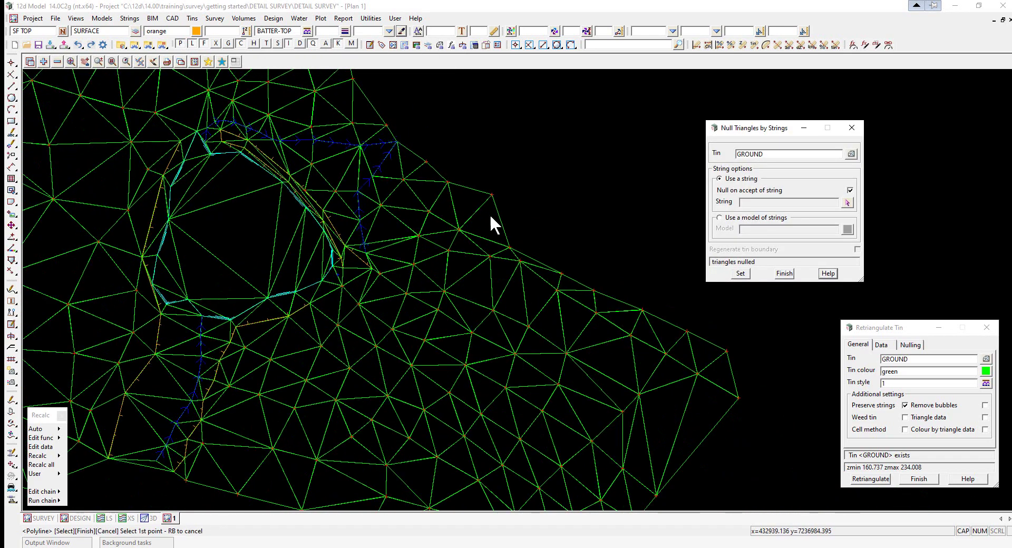
{"action": "left_click", "coordinate": [528, 274]}
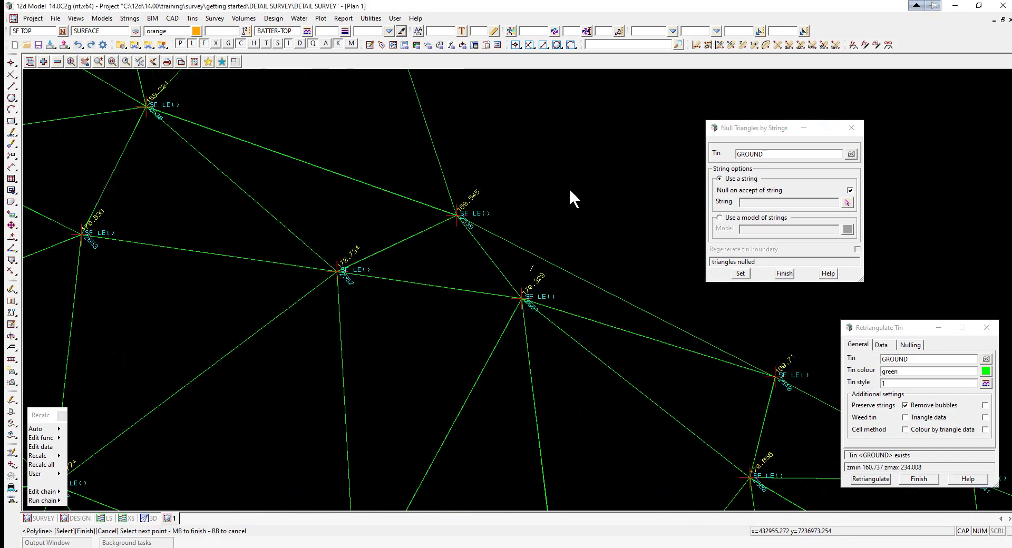
{"action": "middle_click", "coordinate": [570, 191]}
{"action": "scroll", "coordinate": [461, 158], "scroll_direction": "down", "scroll_amount": 4}
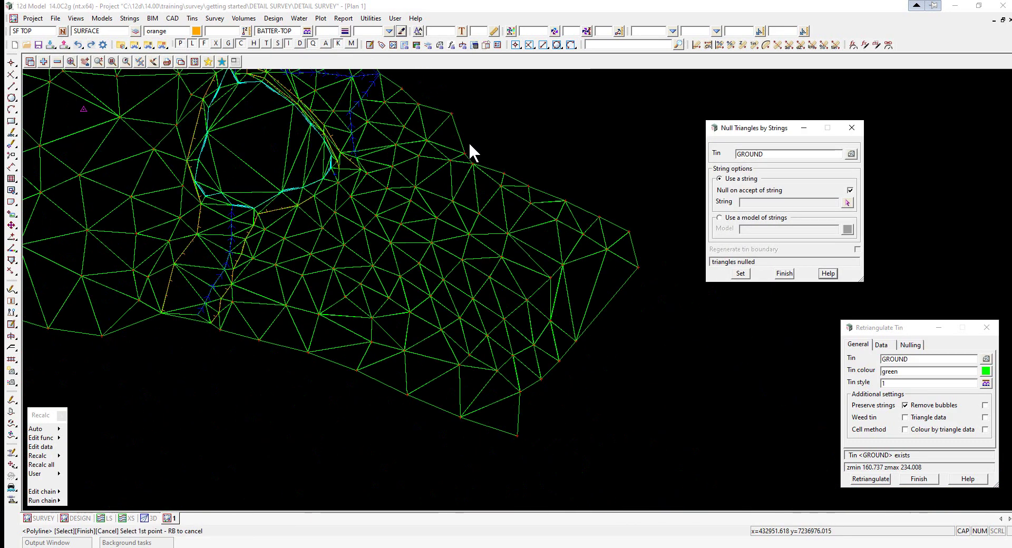
Null the southern edge triangles with three more polylines, then zoom out to review.
{"action": "left_click", "coordinate": [462, 158]}
{"action": "scroll", "coordinate": [291, 287], "scroll_direction": "up", "scroll_amount": 6}
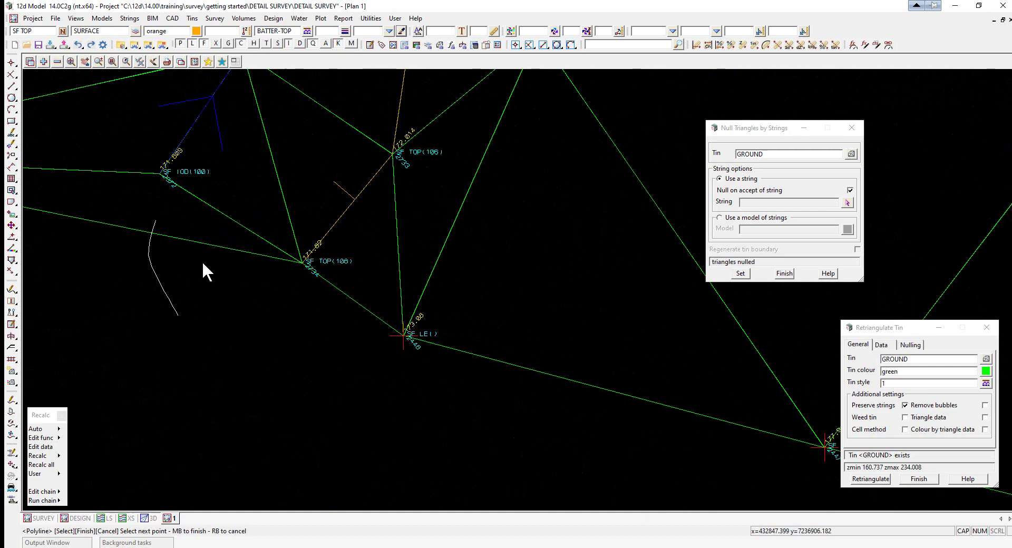
{"action": "middle_click", "coordinate": [223, 308]}
{"action": "scroll", "coordinate": [637, 340], "scroll_direction": "down", "scroll_amount": 3}
{"action": "scroll", "coordinate": [593, 328], "scroll_direction": "up", "scroll_amount": 2}
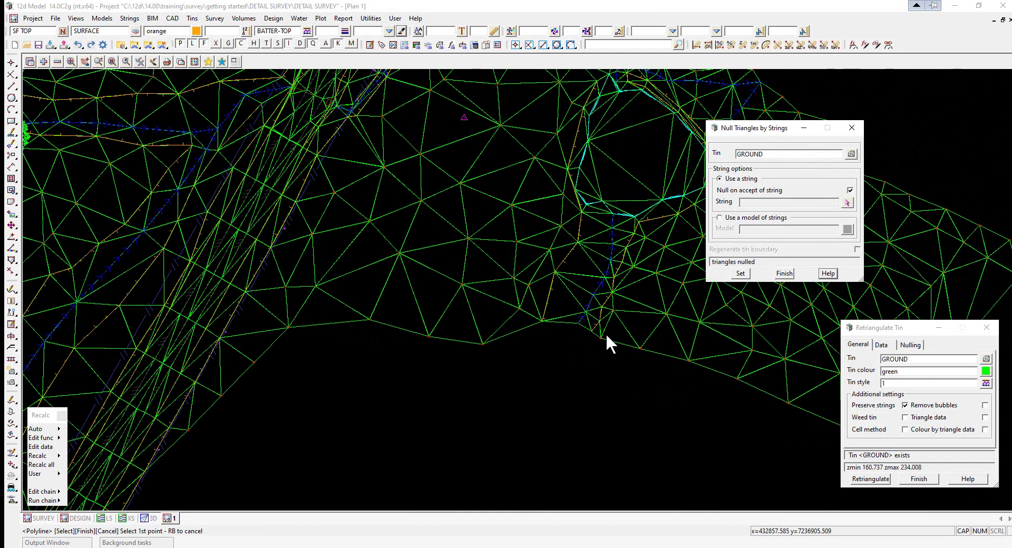
{"action": "left_click", "coordinate": [322, 310]}
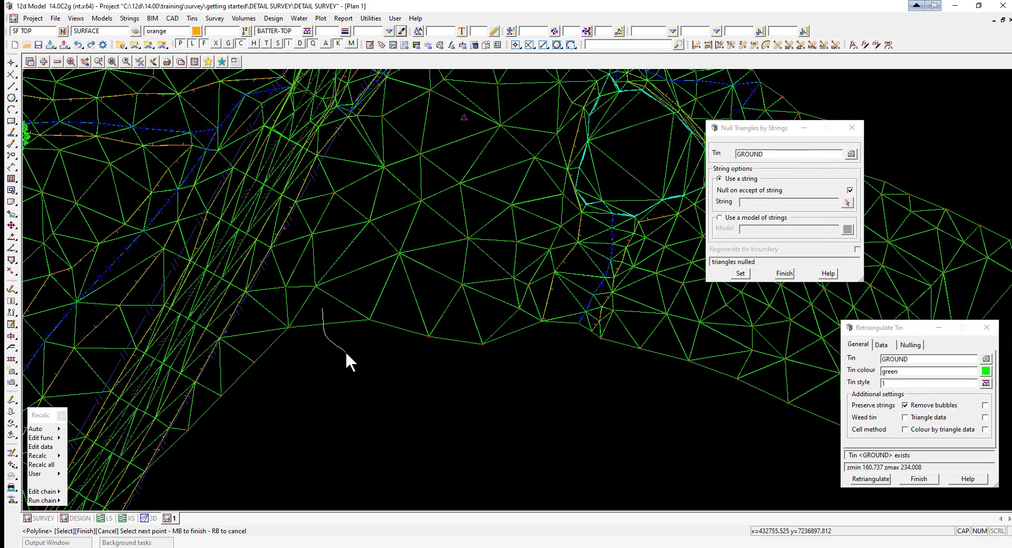
{"action": "middle_click", "coordinate": [346, 350]}
{"action": "scroll", "coordinate": [498, 314], "scroll_direction": "down", "scroll_amount": 4}
{"action": "scroll", "coordinate": [285, 411], "scroll_direction": "up", "scroll_amount": 5}
{"action": "scroll", "coordinate": [281, 421], "scroll_direction": "up", "scroll_amount": 3}
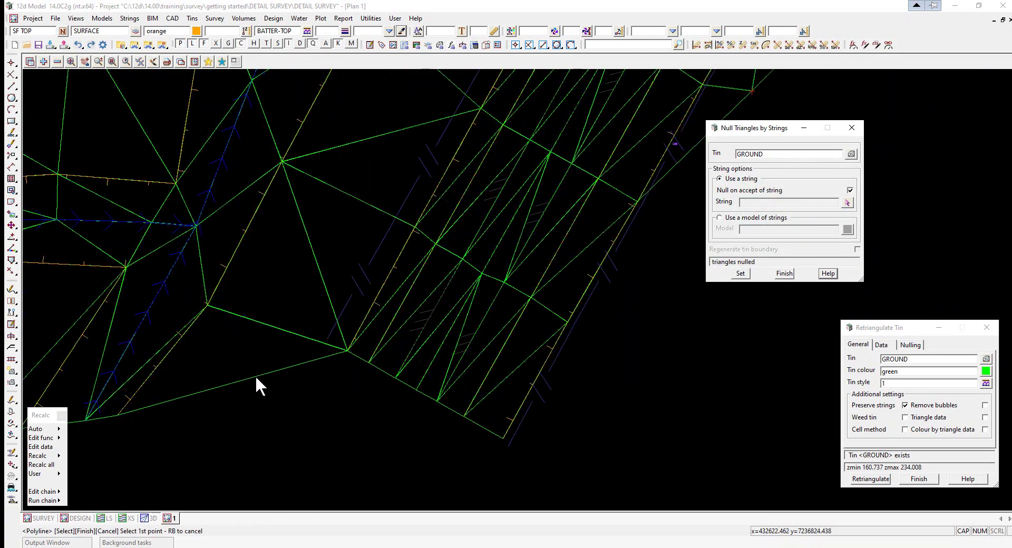
{"action": "left_click", "coordinate": [243, 357]}
{"action": "middle_click", "coordinate": [310, 413]}
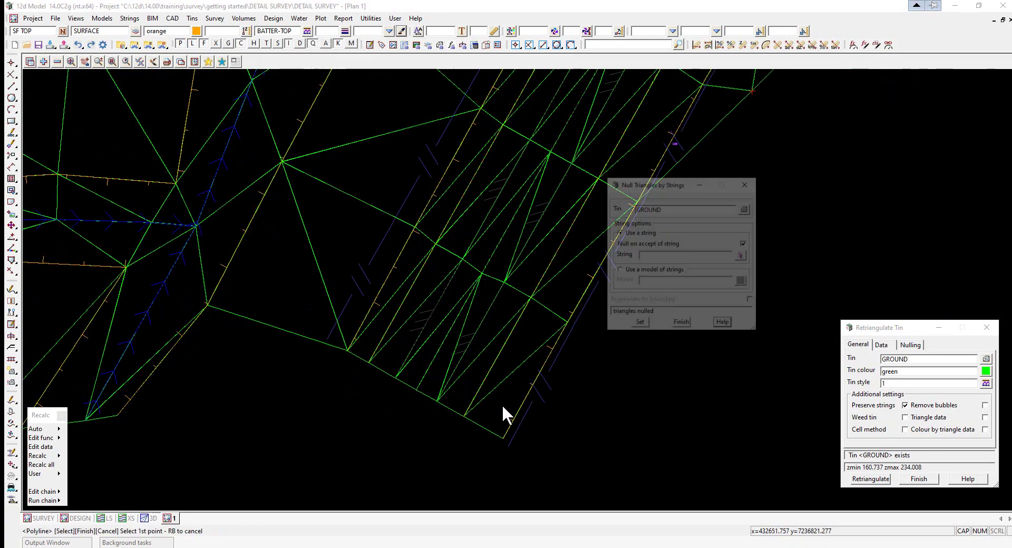
{"action": "scroll", "coordinate": [617, 394], "scroll_direction": "down", "scroll_amount": 5}
{"action": "scroll", "coordinate": [326, 185], "scroll_direction": "up", "scroll_amount": 2}
{"action": "scroll", "coordinate": [266, 292], "scroll_direction": "down", "scroll_amount": 3}
{"action": "scroll", "coordinate": [563, 132], "scroll_direction": "up", "scroll_amount": 3}
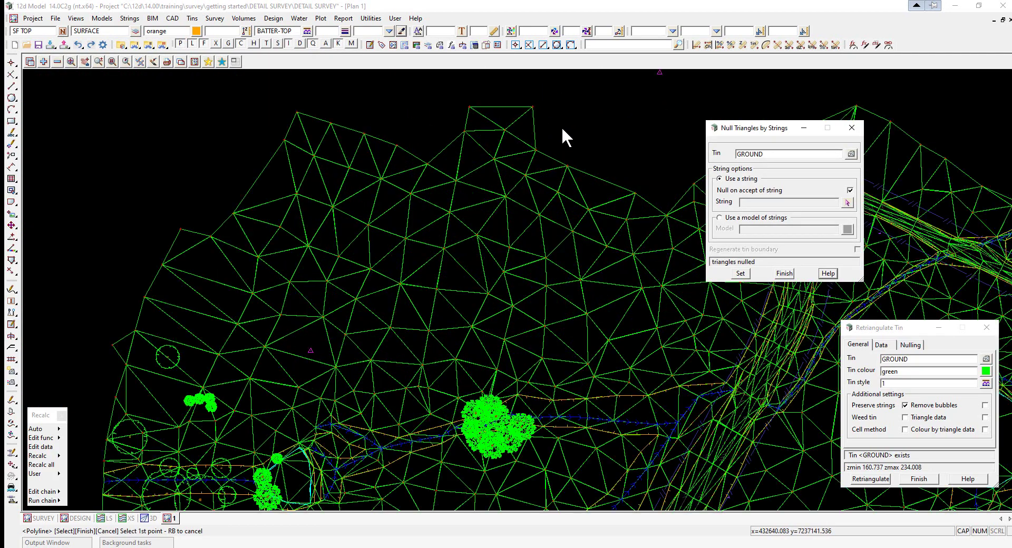
{"action": "scroll", "coordinate": [283, 240], "scroll_direction": "down", "scroll_amount": 1}
{"action": "scroll", "coordinate": [634, 171], "scroll_direction": "up", "scroll_amount": 4}
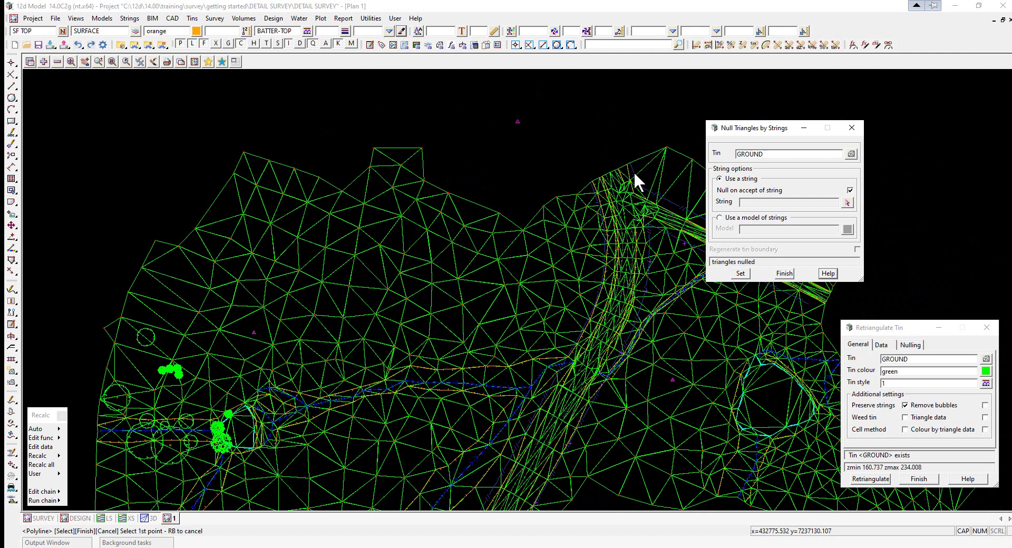
{"action": "scroll", "coordinate": [299, 166], "scroll_direction": "down", "scroll_amount": 2}
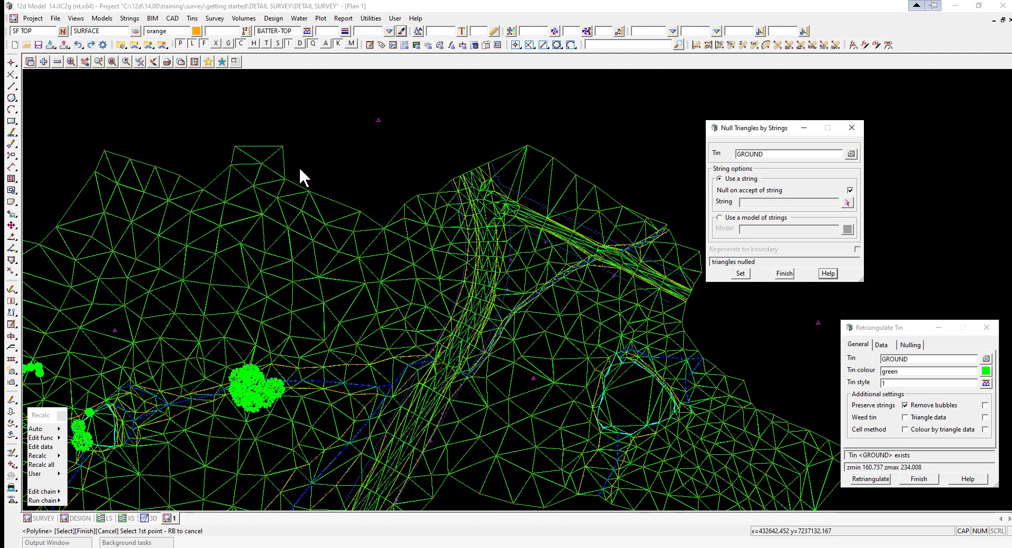
Show the tin solid-filled and null a small interior triangle with a polyline.
{"action": "left_click", "coordinate": [140, 62]}
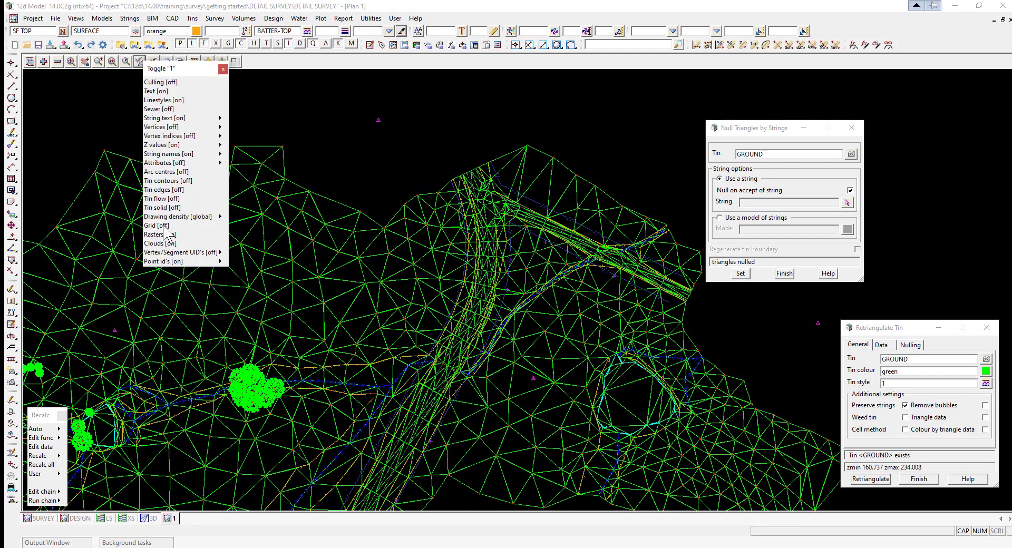
{"action": "left_click", "coordinate": [163, 208]}
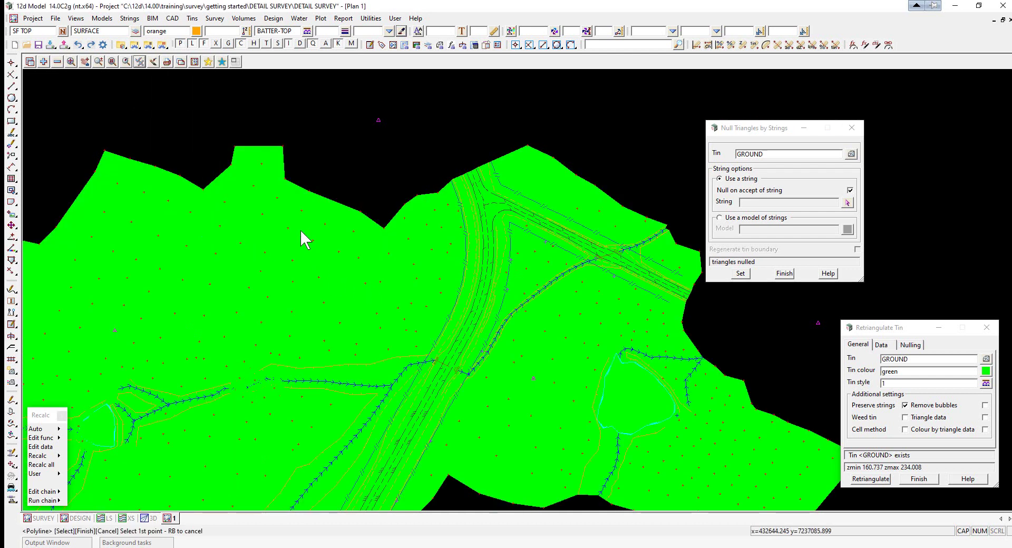
{"action": "scroll", "coordinate": [422, 304], "scroll_direction": "down", "scroll_amount": 2}
{"action": "scroll", "coordinate": [477, 277], "scroll_direction": "up", "scroll_amount": 5}
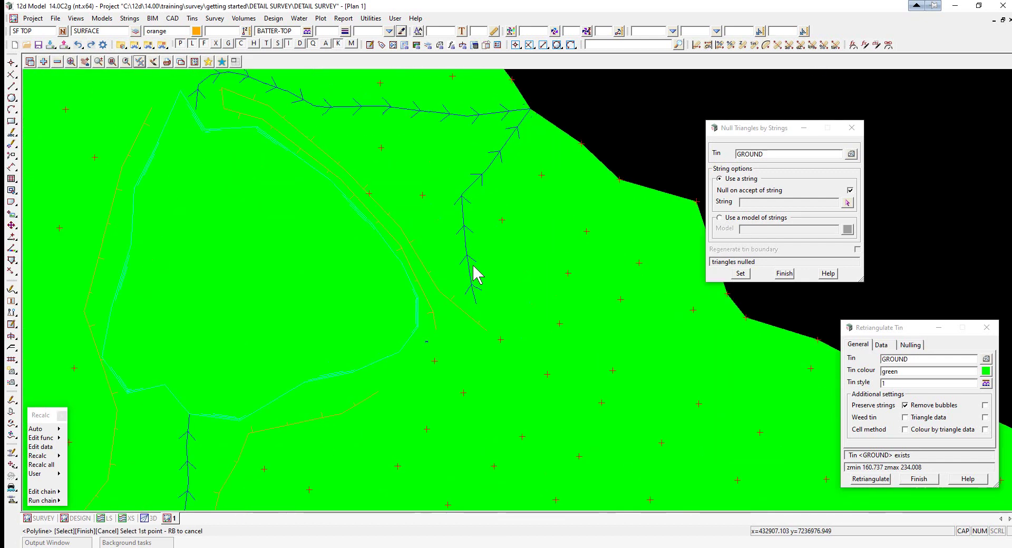
{"action": "left_click", "coordinate": [540, 236]}
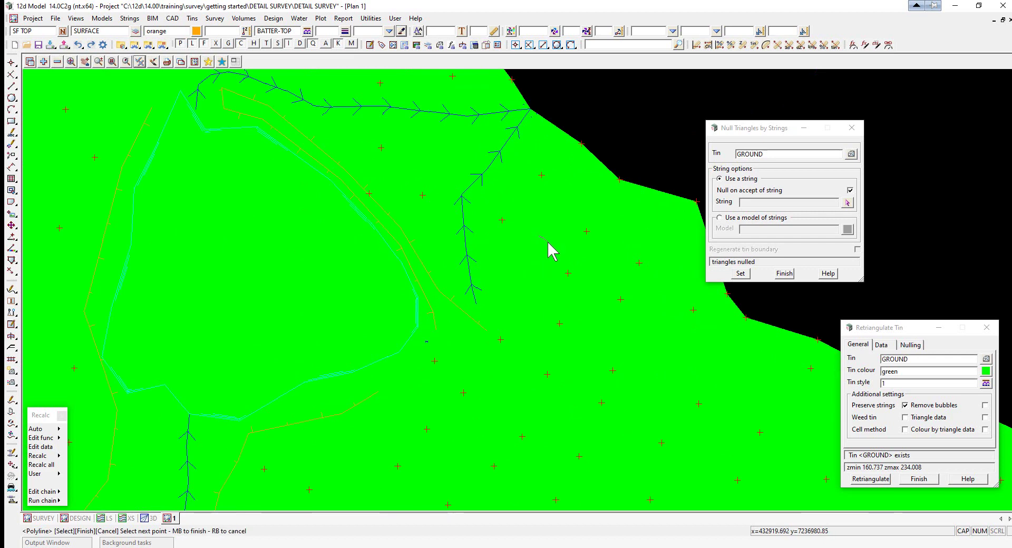
{"action": "middle_click", "coordinate": [548, 242]}
{"action": "scroll", "coordinate": [548, 242], "scroll_direction": "down", "scroll_amount": 3}
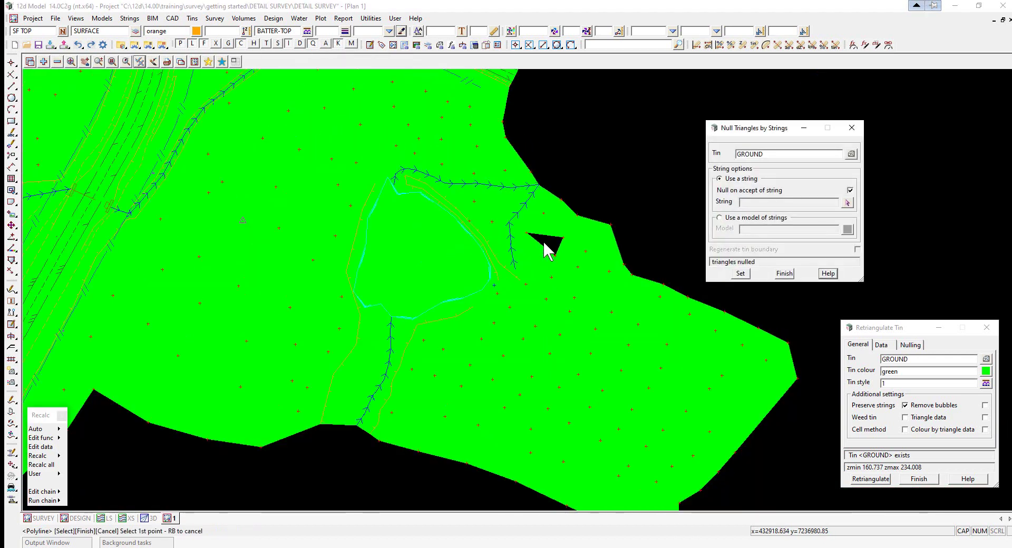
Toggle Tin solid off to see triangle edges, then back on.
{"action": "left_click", "coordinate": [153, 61]}
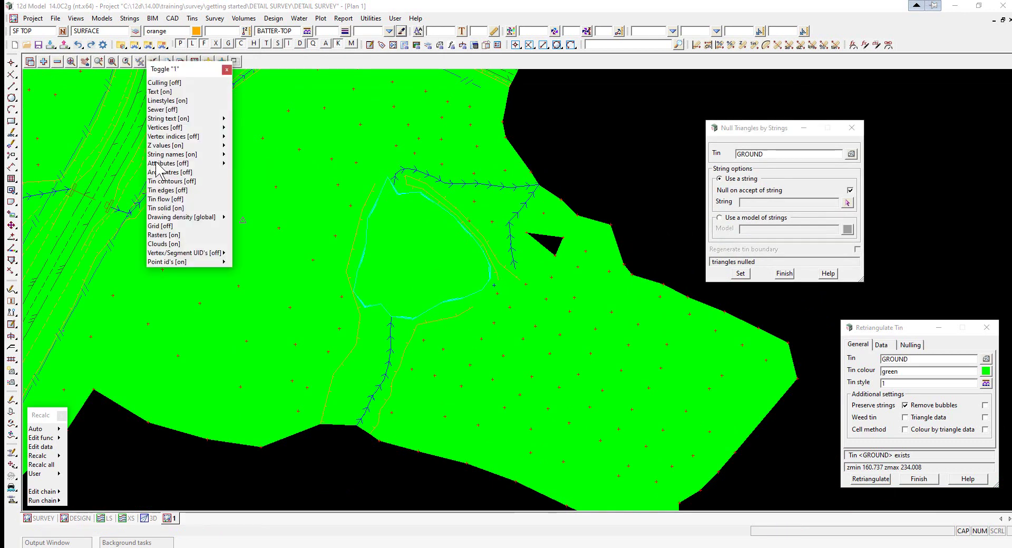
{"action": "left_click", "coordinate": [156, 207]}
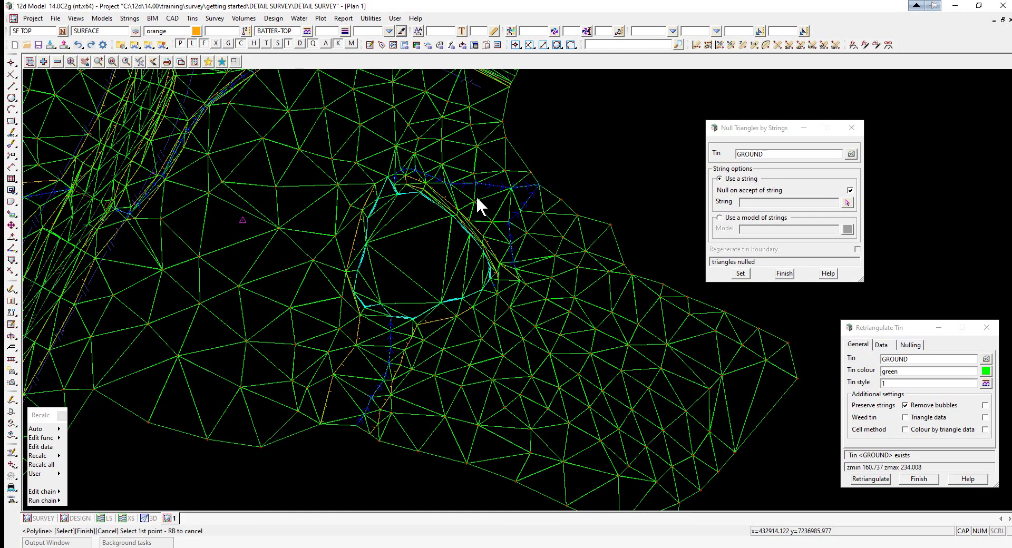
{"action": "left_click", "coordinate": [140, 61]}
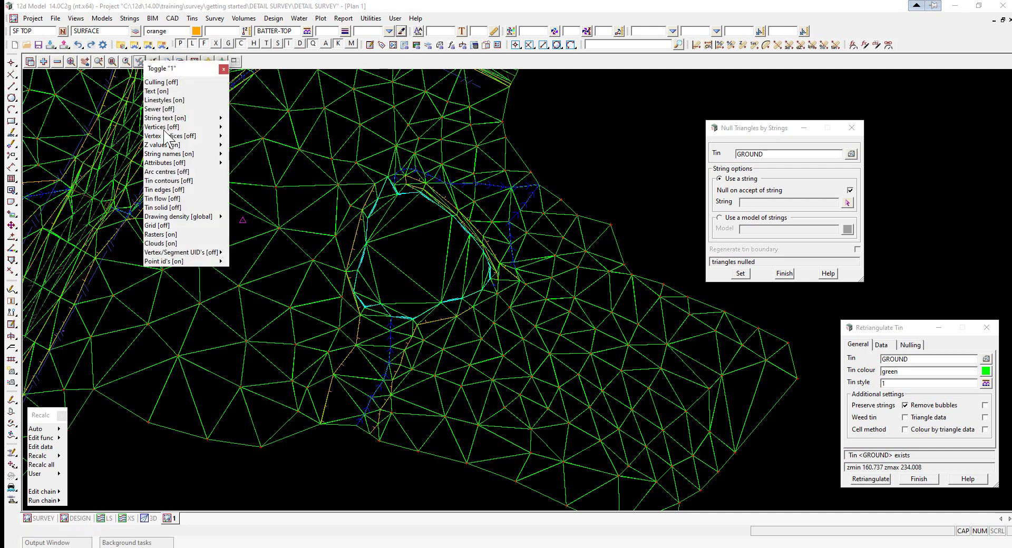
{"action": "left_click", "coordinate": [169, 208]}
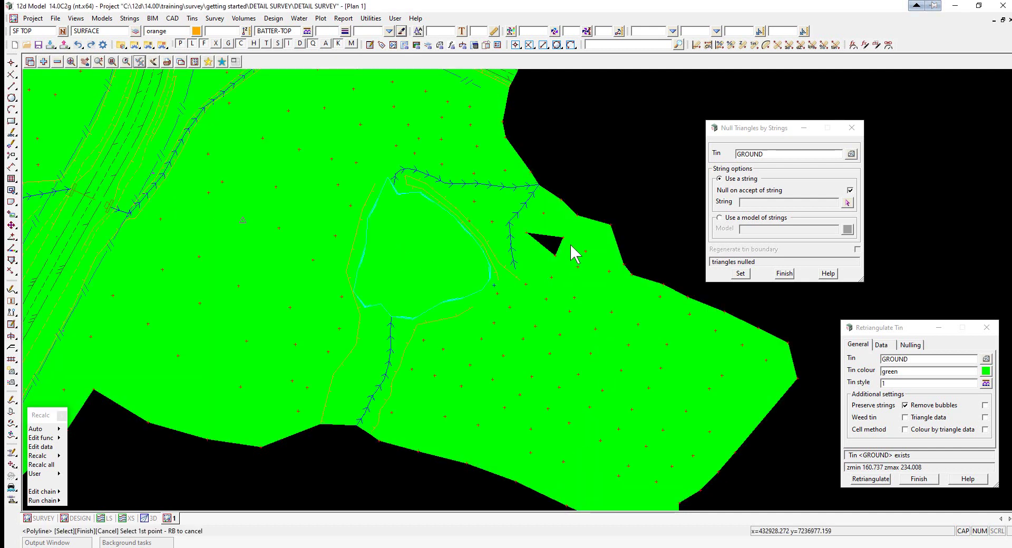
{"action": "scroll", "coordinate": [565, 249], "scroll_direction": "up", "scroll_amount": 2}
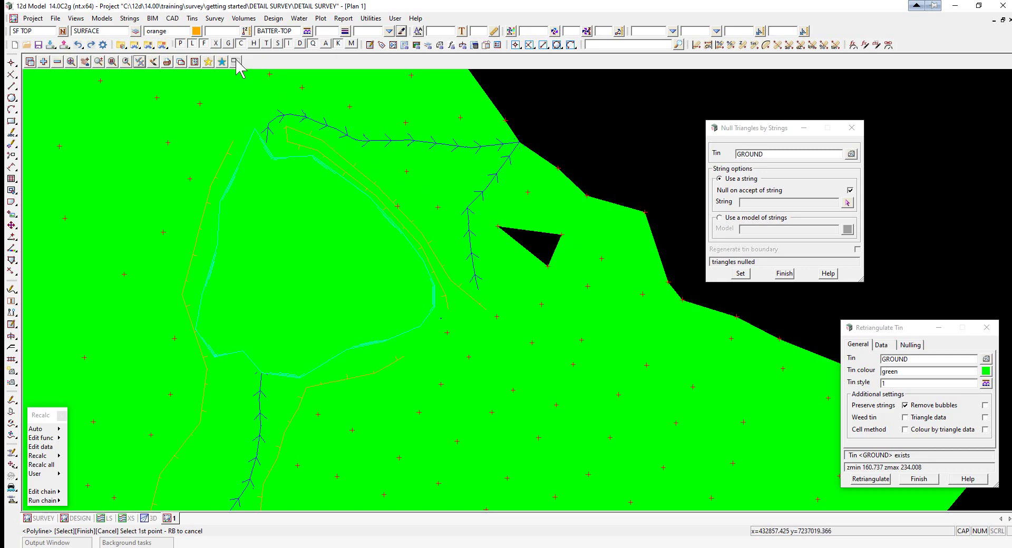
Open Null triangles by points for tin GROUND with Null mode set to Reset.
{"action": "left_click", "coordinate": [192, 17]}
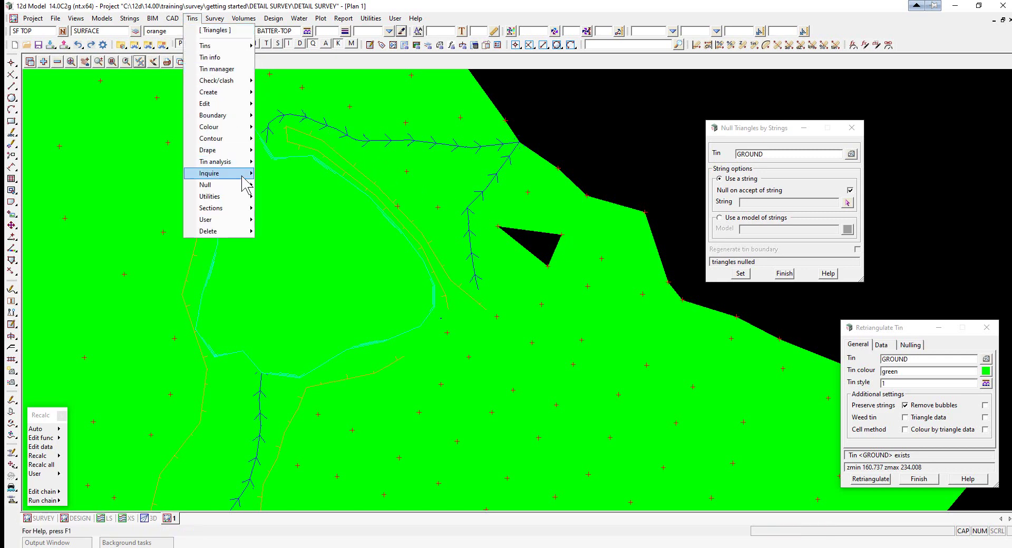
{"action": "mouse_move", "coordinate": [246, 185]}
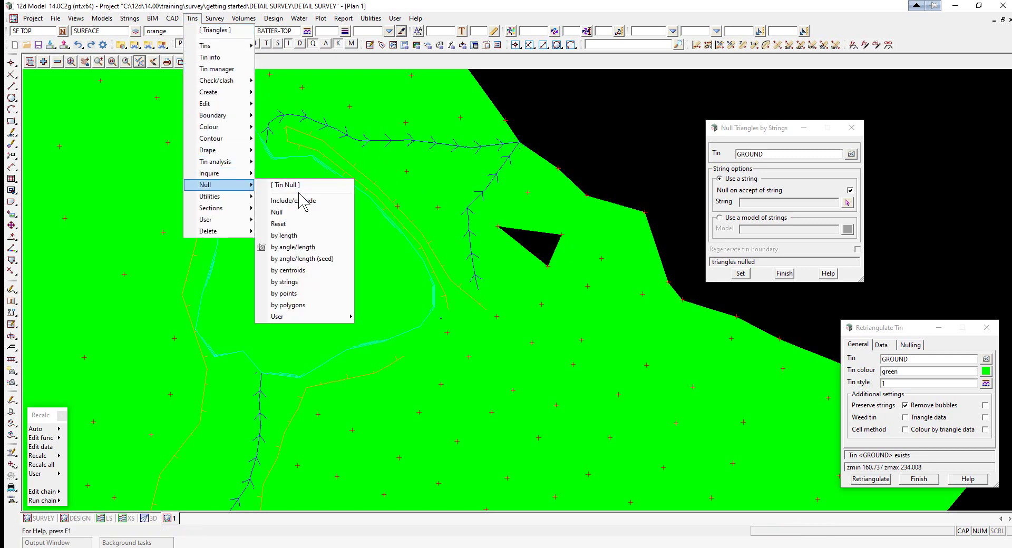
{"action": "left_click", "coordinate": [310, 294]}
{"action": "left_click_drag", "start_coordinate": [373, 307], "coordinate": [598, 84]}
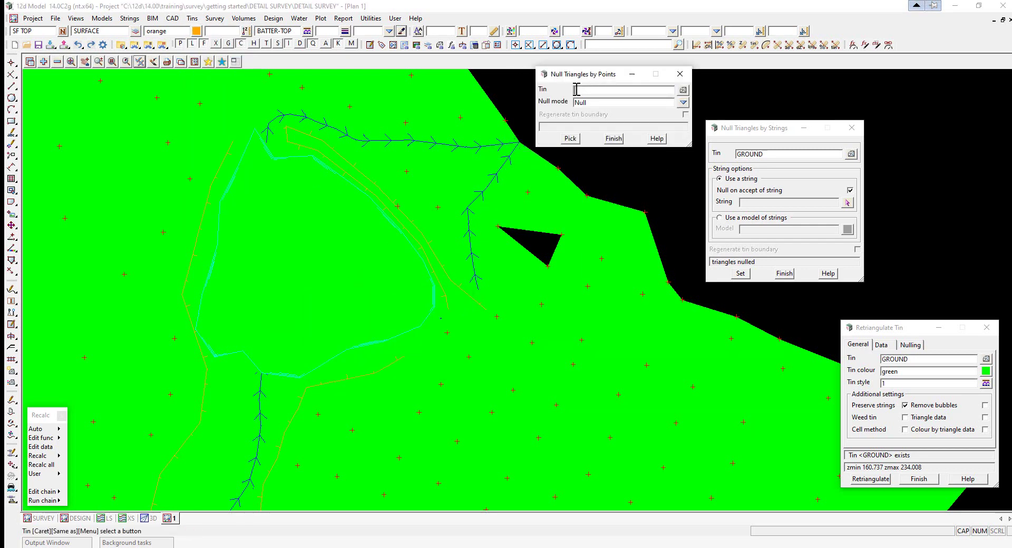
{"action": "left_click", "coordinate": [683, 91]}
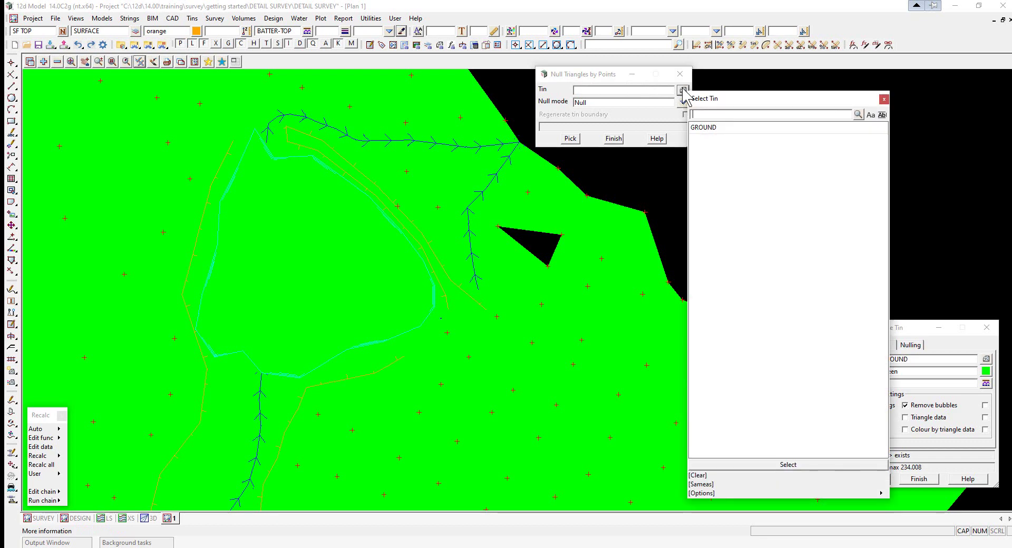
{"action": "left_click", "coordinate": [701, 129]}
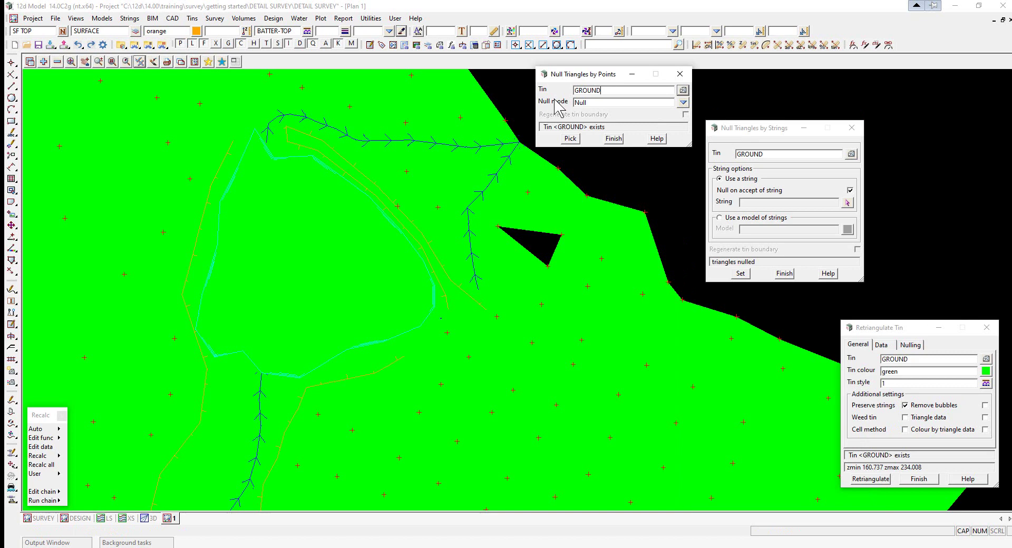
{"action": "left_click", "coordinate": [683, 104]}
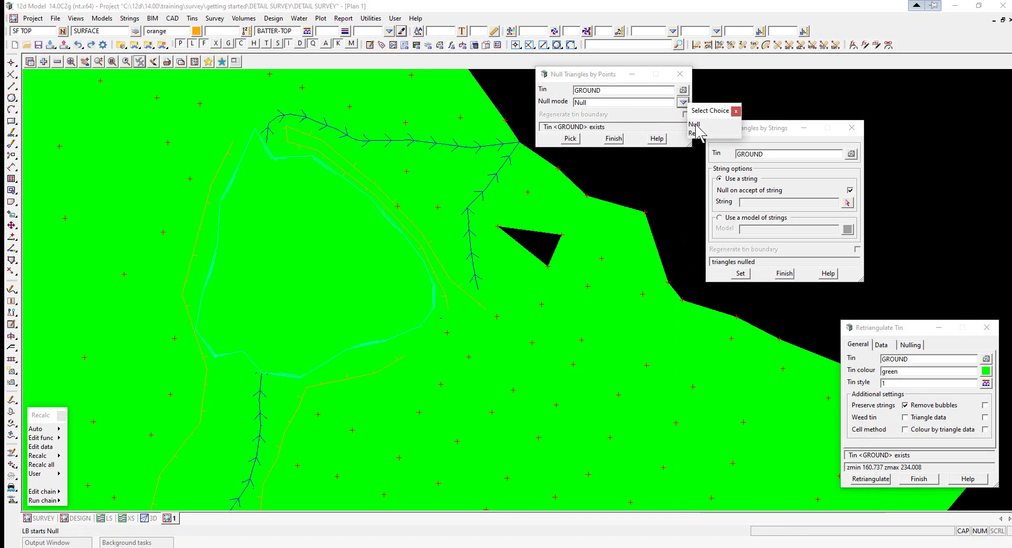
{"action": "left_click", "coordinate": [701, 135]}
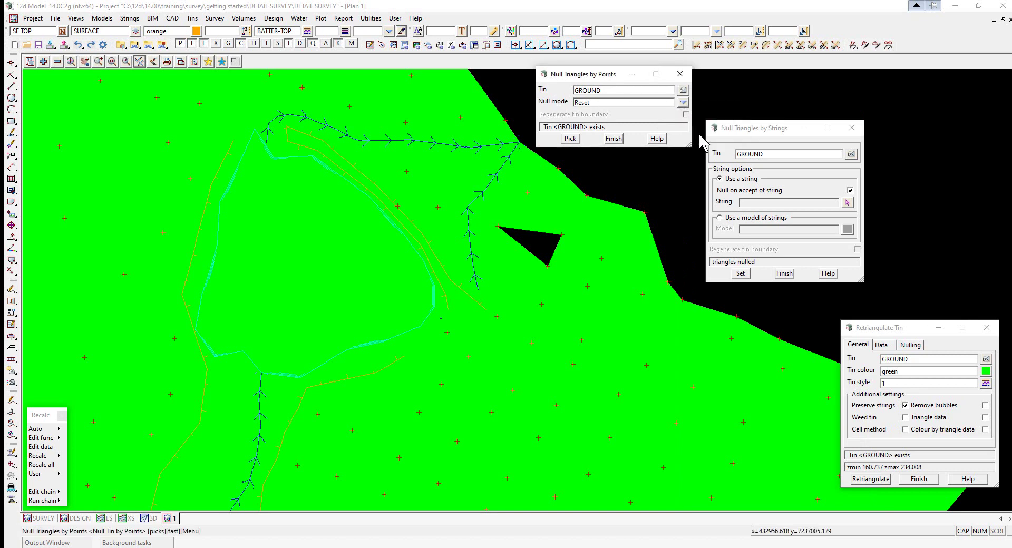
Pick the black nulled triangle to restore it, then finish both nulling tools.
{"action": "left_click", "coordinate": [570, 138]}
{"action": "scroll", "coordinate": [531, 245], "scroll_direction": "up", "scroll_amount": 5}
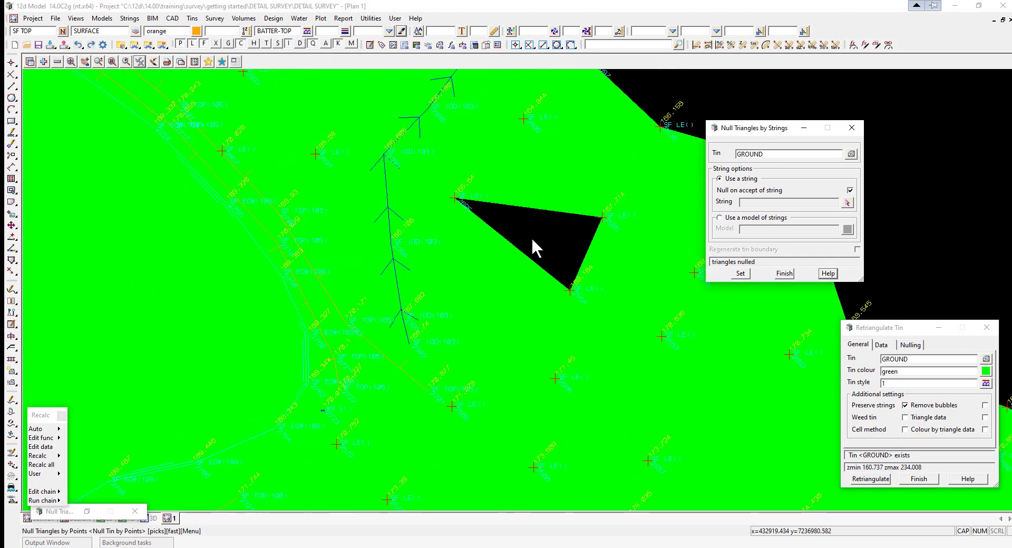
{"action": "left_click", "coordinate": [535, 231]}
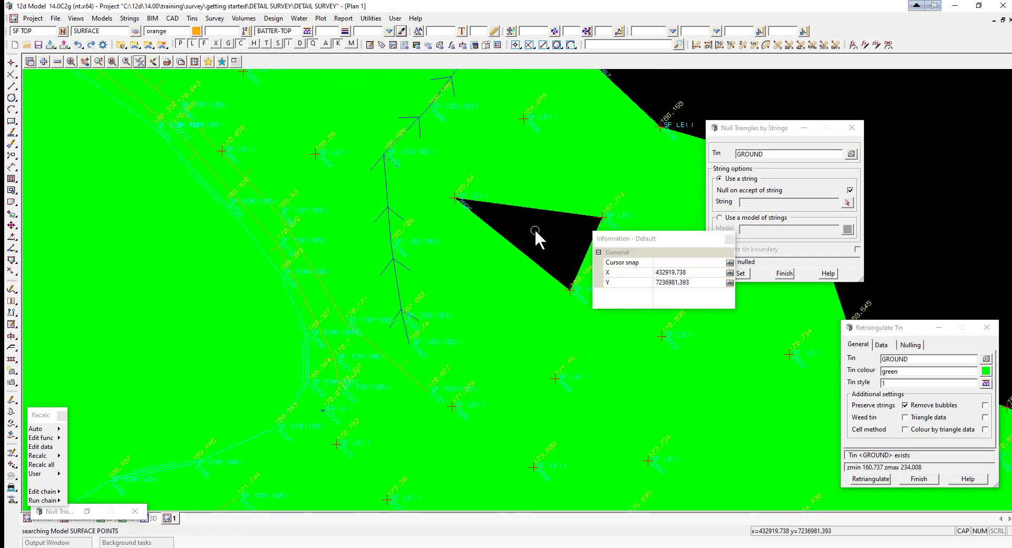
{"action": "scroll", "coordinate": [535, 237], "scroll_direction": "down", "scroll_amount": 5}
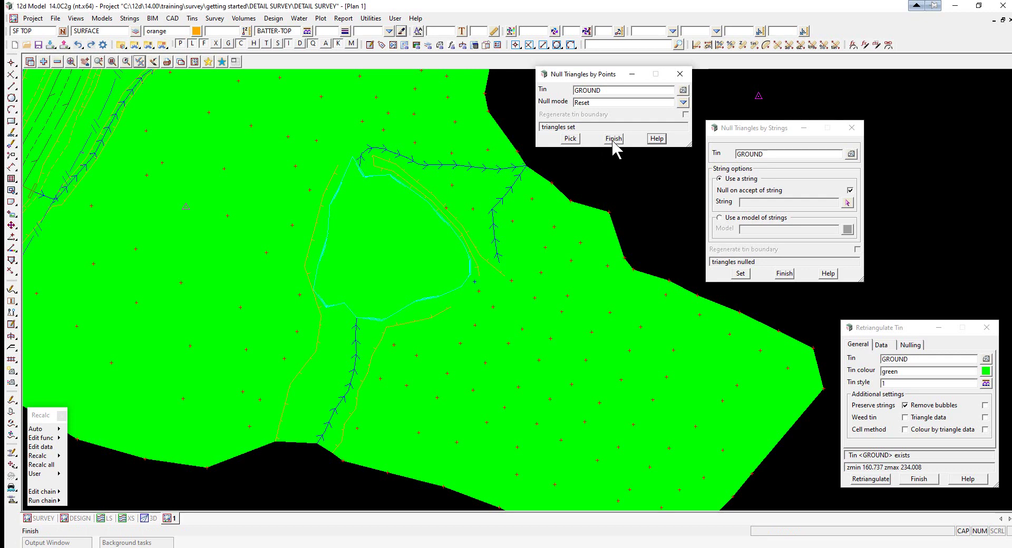
{"action": "left_click", "coordinate": [613, 139]}
{"action": "left_click", "coordinate": [785, 275]}
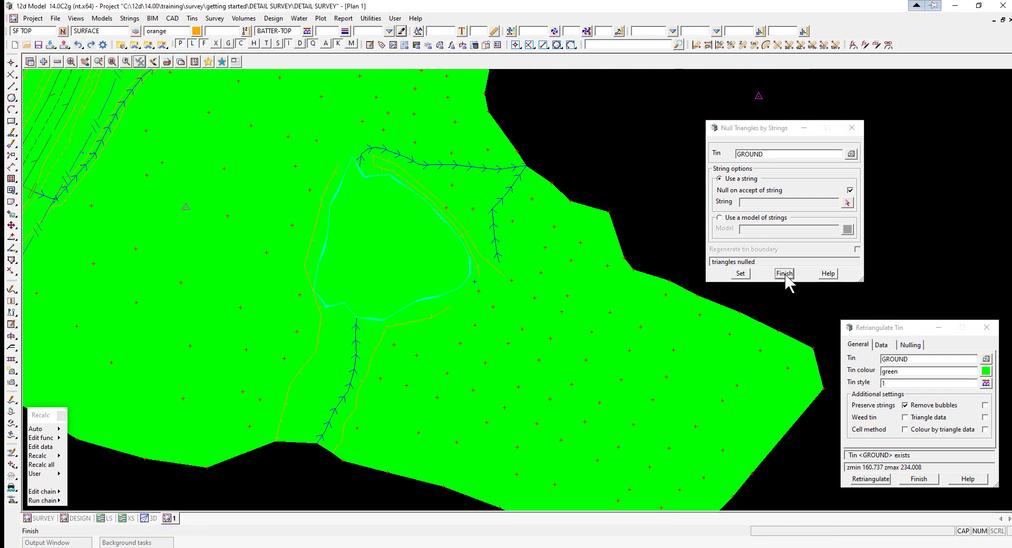
Turn off Tin solid in the plan view so GROUND draws as green triangle edges.
{"action": "left_click", "coordinate": [153, 61]}
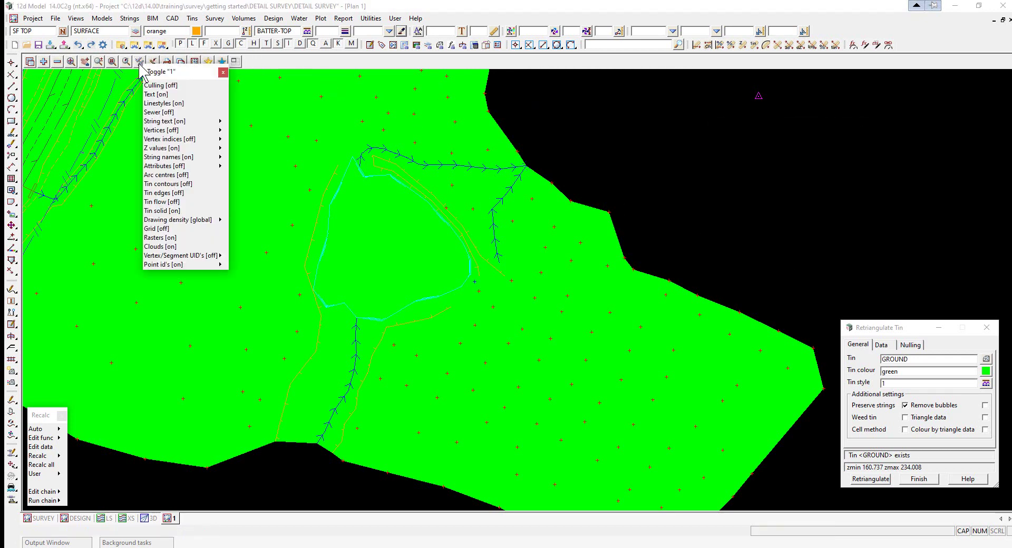
{"action": "left_click", "coordinate": [165, 210]}
{"action": "scroll", "coordinate": [446, 246], "scroll_direction": "down", "scroll_amount": 1}
{"action": "scroll", "coordinate": [603, 422], "scroll_direction": "down", "scroll_amount": 1}
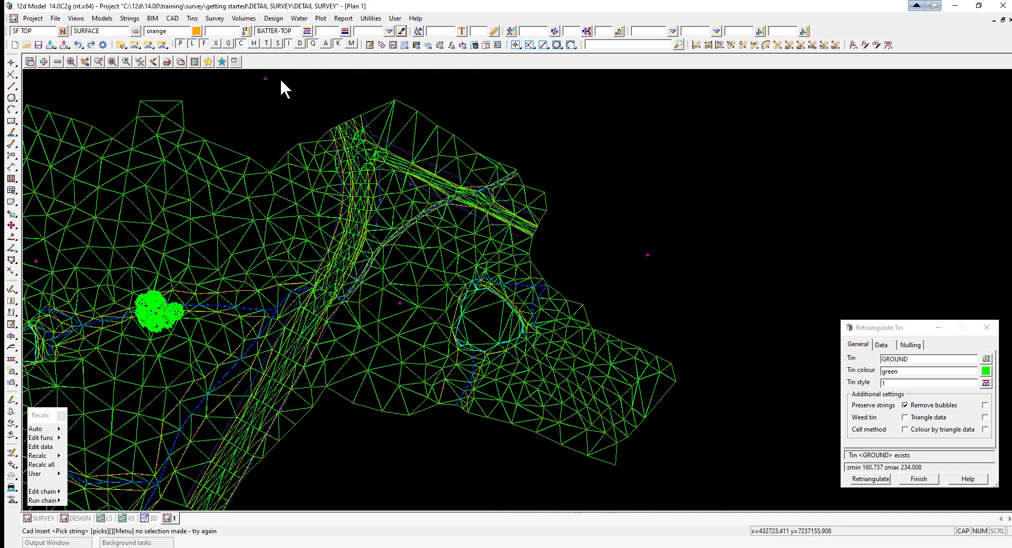
{"action": "left_click", "coordinate": [193, 19]}
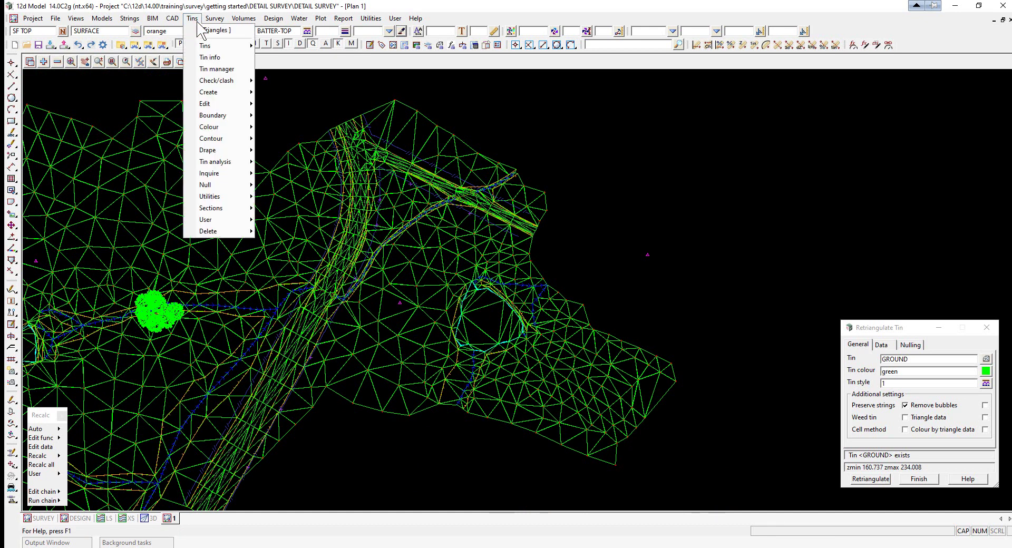
Generate boundary strings for the GROUND tin into the new model 'tin GROUND BDY'.
{"action": "mouse_move", "coordinate": [227, 119]}
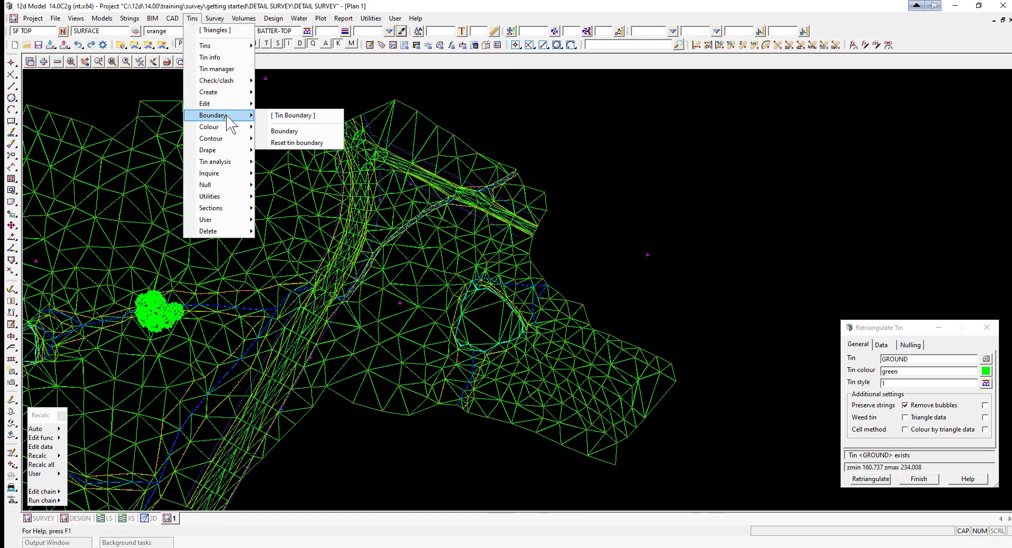
{"action": "left_click", "coordinate": [291, 132]}
{"action": "left_click_drag", "start_coordinate": [356, 136], "coordinate": [649, 120]}
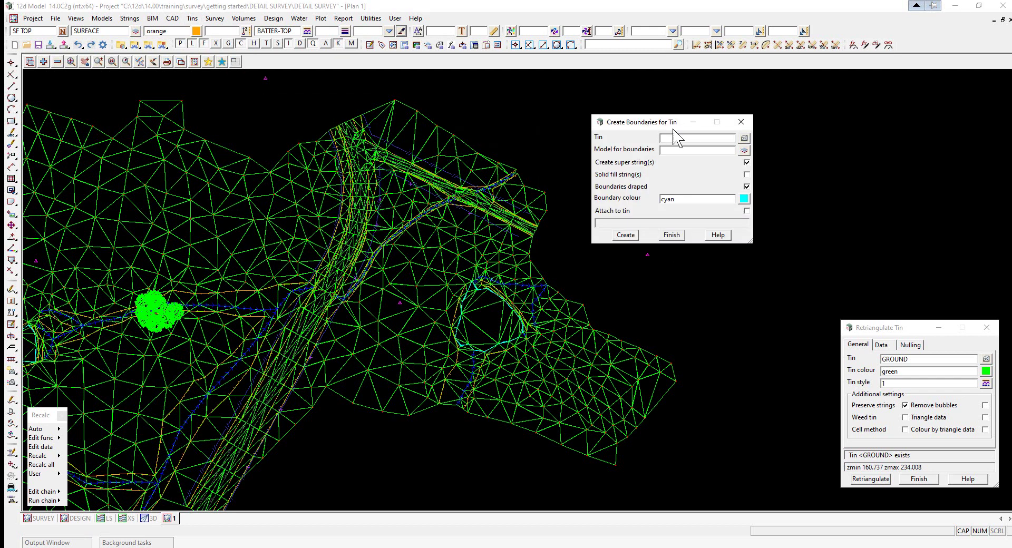
{"action": "left_click", "coordinate": [744, 138]}
{"action": "left_click", "coordinate": [770, 171]}
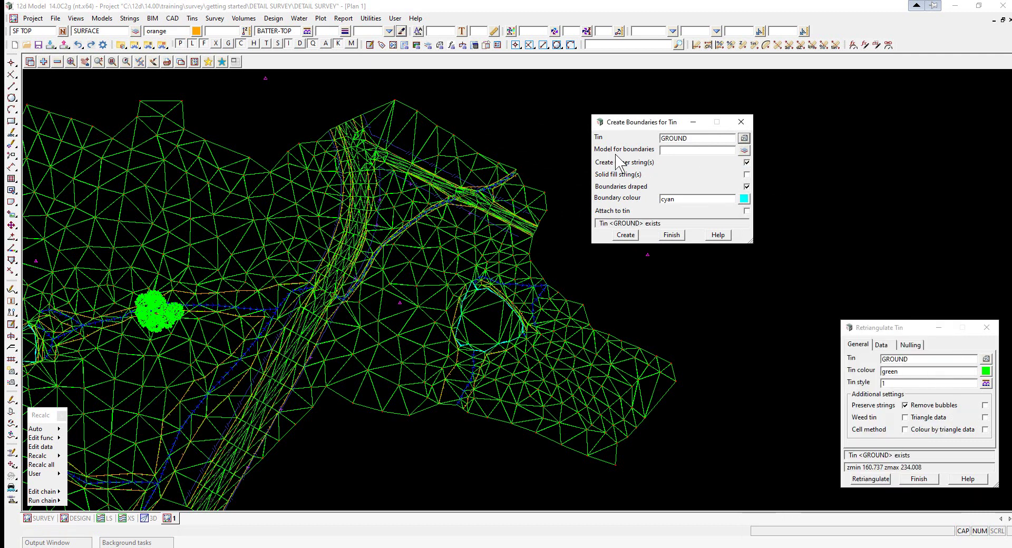
{"action": "left_click", "coordinate": [744, 150]}
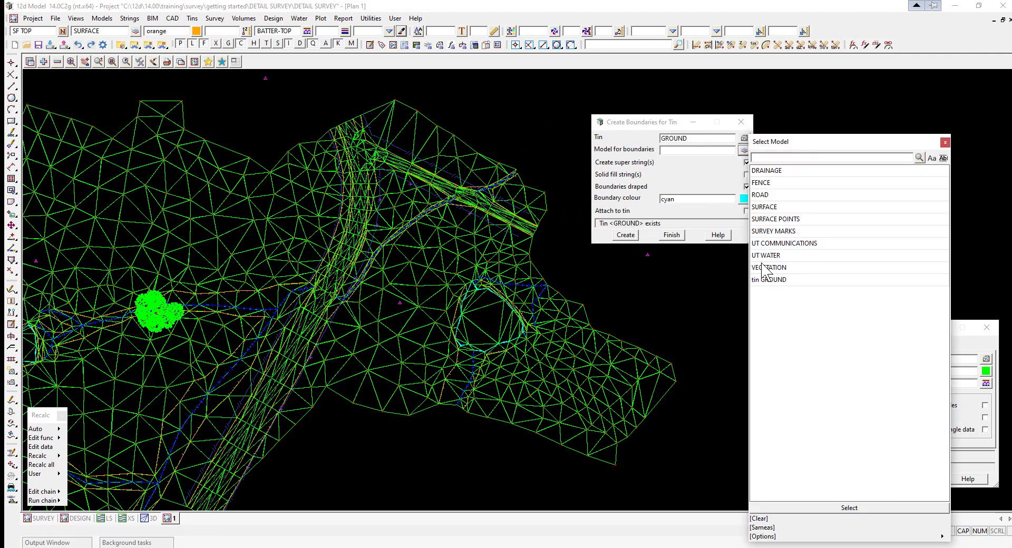
{"action": "left_click", "coordinate": [768, 280]}
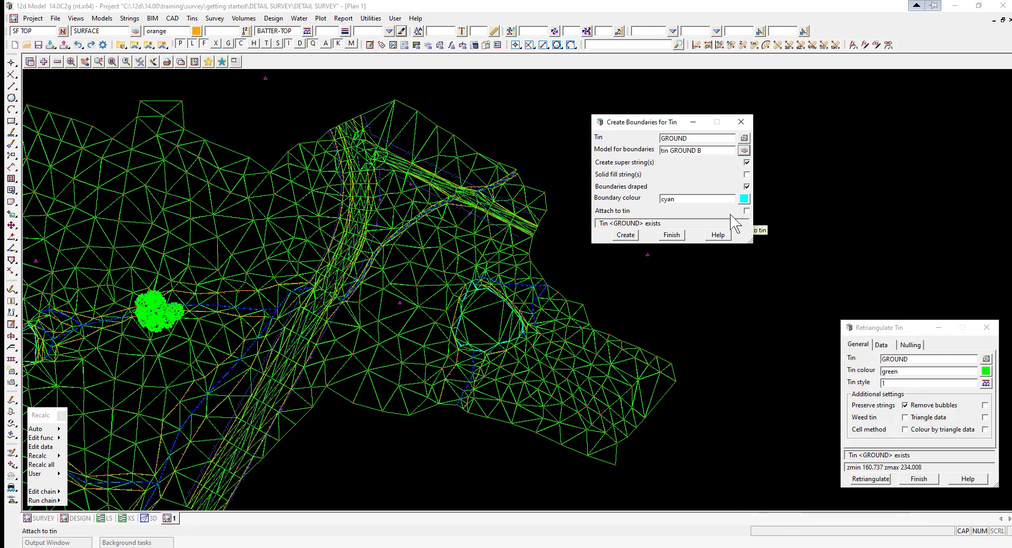
{"action": "type", "text": "BDY"}
{"action": "left_click", "coordinate": [627, 238]}
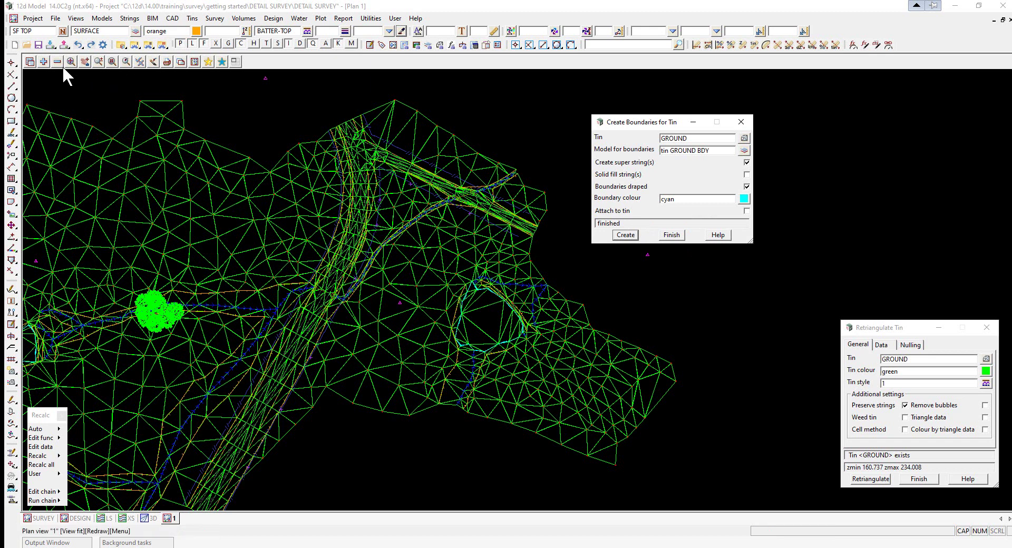
{"action": "left_click", "coordinate": [44, 62]}
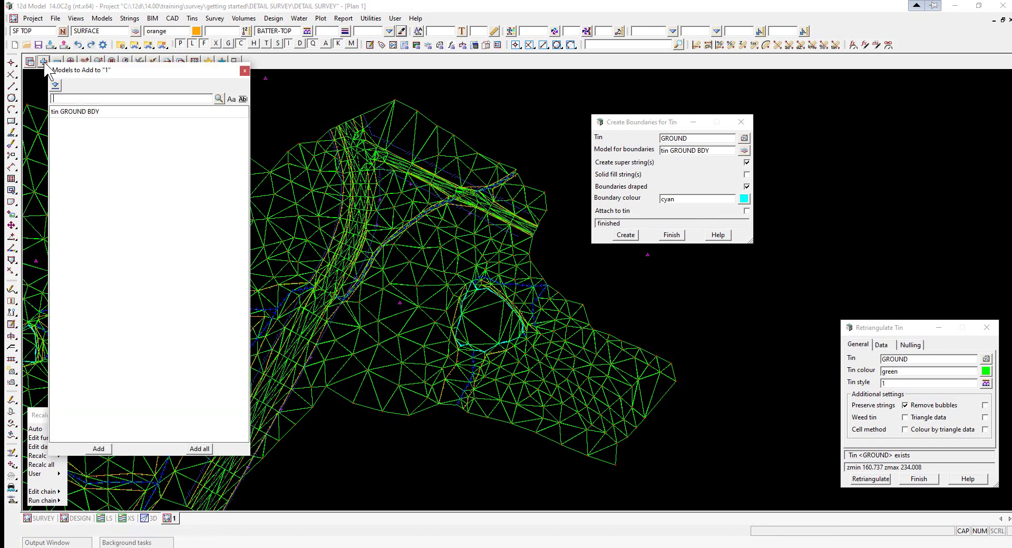
Add tin GROUND BDY to the plan view and finish the Create Boundaries for Tin dialog.
{"action": "double_click", "coordinate": [72, 112]}
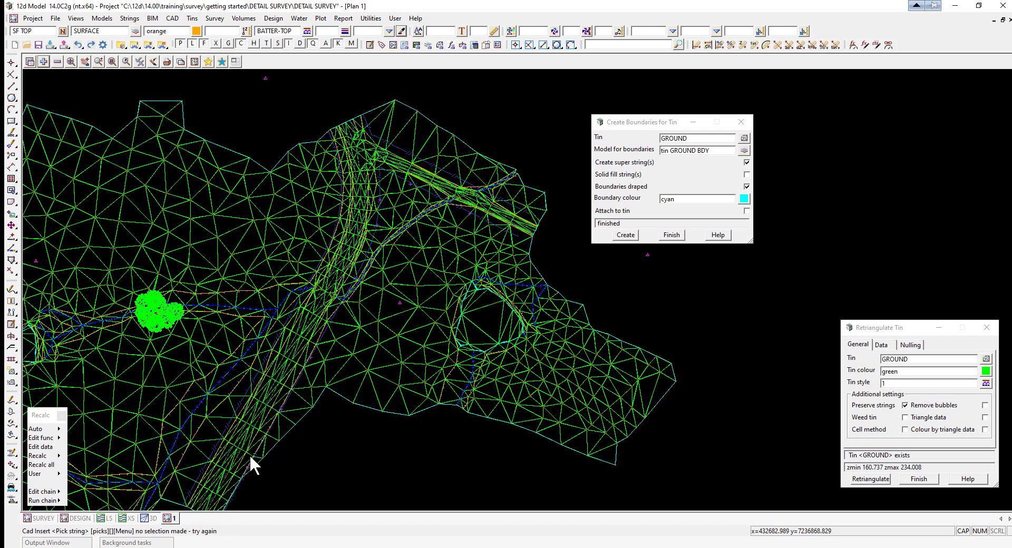
{"action": "left_click", "coordinate": [671, 235]}
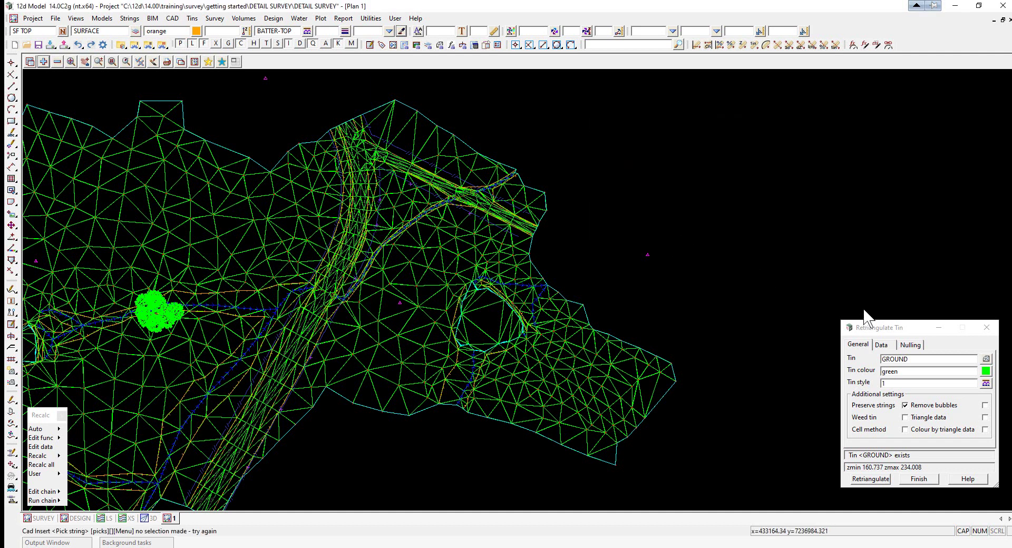
{"action": "left_click_drag", "start_coordinate": [892, 323], "coordinate": [780, 110]}
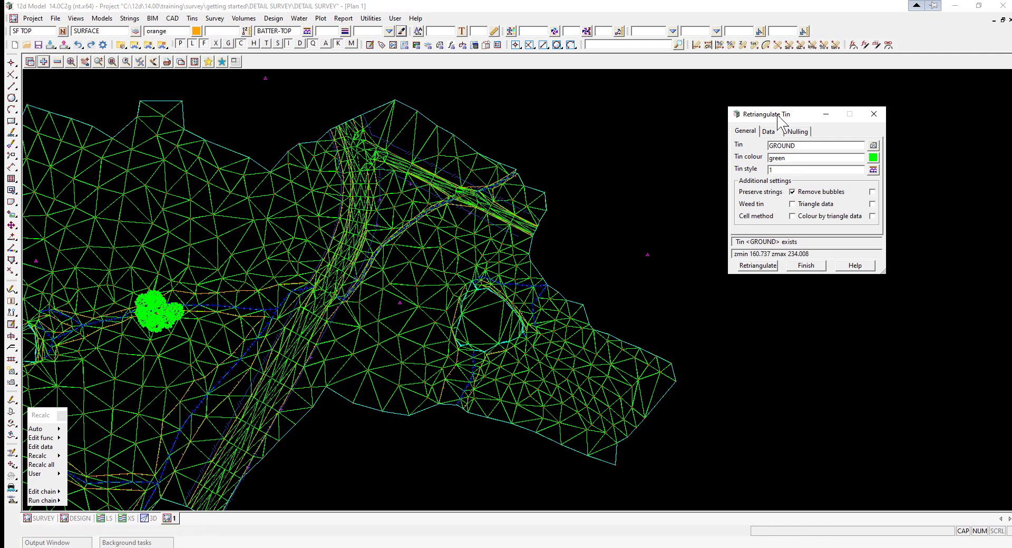
Clear the angle, length and combined angle/length nulling values on the Nulling tab.
{"action": "left_click", "coordinate": [798, 132]}
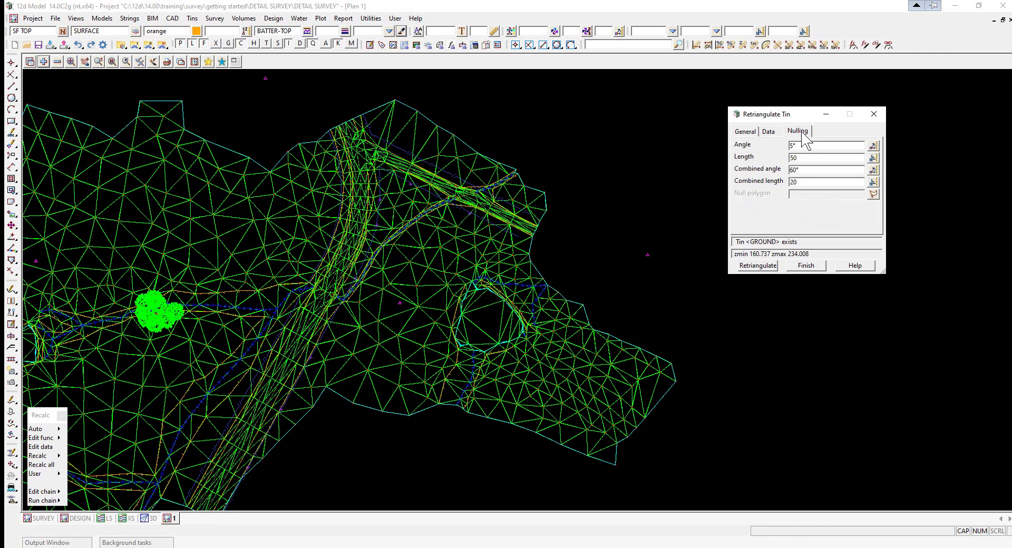
{"action": "key", "text": "BackSpace"}
{"action": "key", "text": "Tab"}
{"action": "key", "text": "BackSpace"}
{"action": "key", "text": "Tab"}
{"action": "key", "text": "BackSpace"}
{"action": "key", "text": "Tab"}
{"action": "key", "text": "BackSpace"}
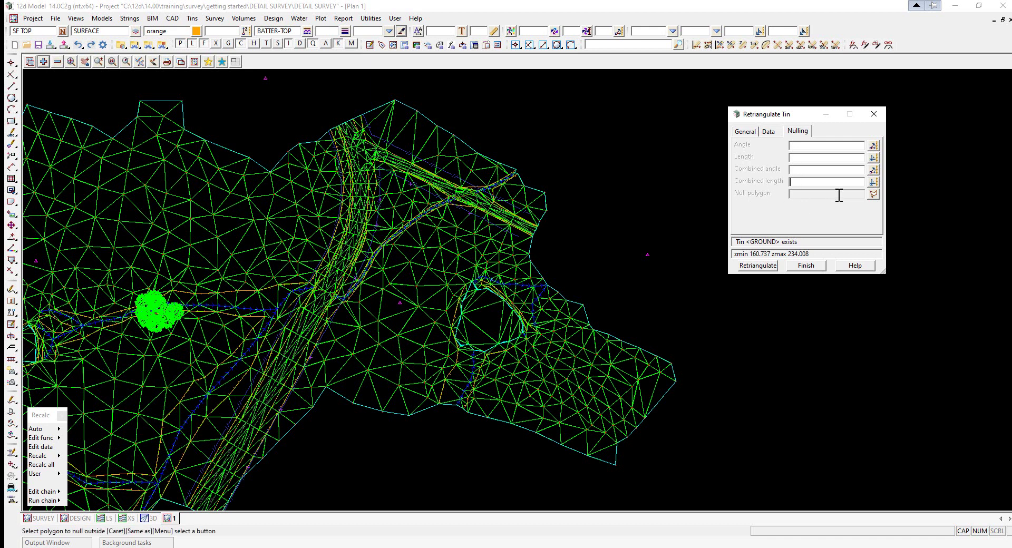
Set the cyan tin GROUND BDY string as the null polygon, then retriangulate GROUND.
{"action": "left_click", "coordinate": [873, 194]}
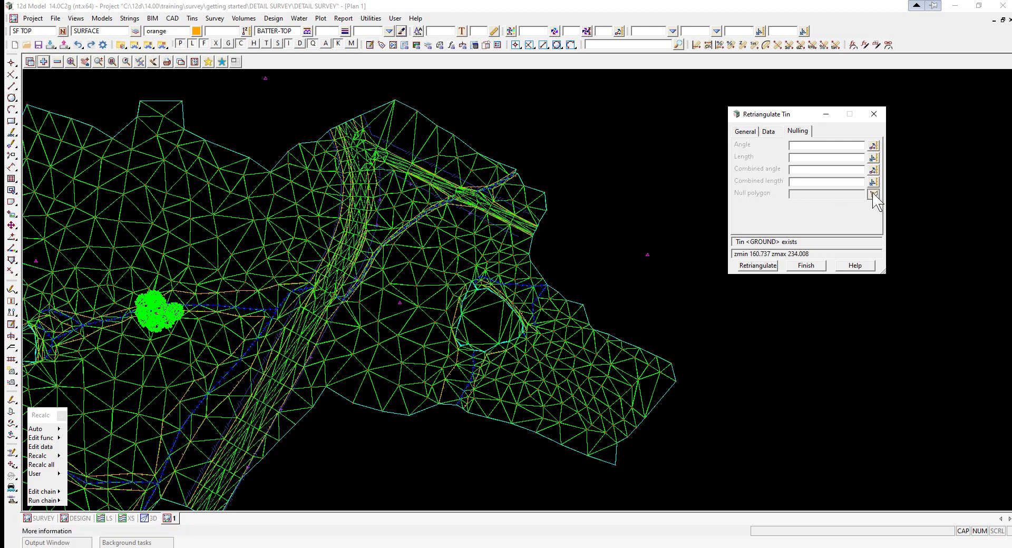
{"action": "scroll", "coordinate": [438, 125], "scroll_direction": "up", "scroll_amount": 3}
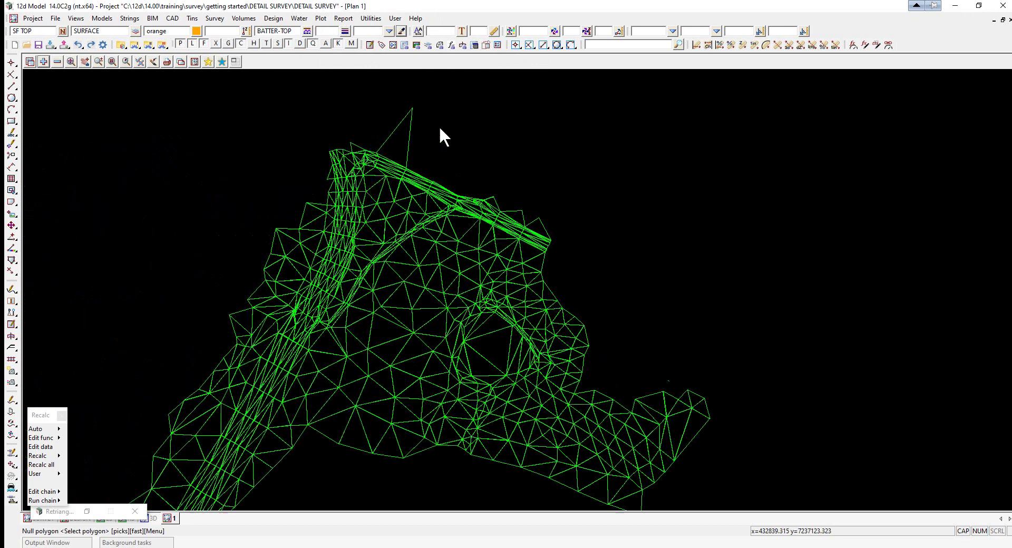
{"action": "left_click", "coordinate": [423, 113]}
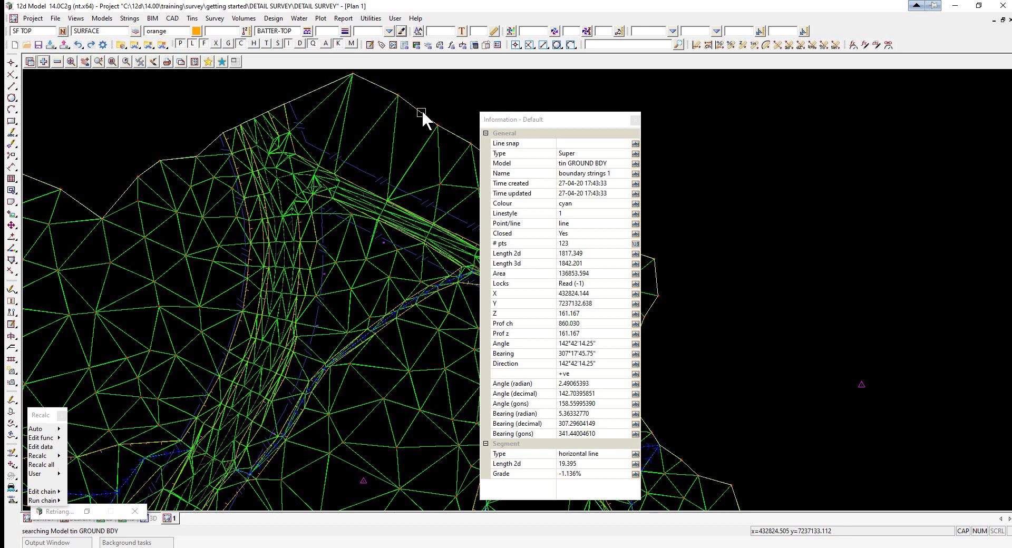
{"action": "middle_click", "coordinate": [422, 112]}
{"action": "left_click", "coordinate": [753, 266]}
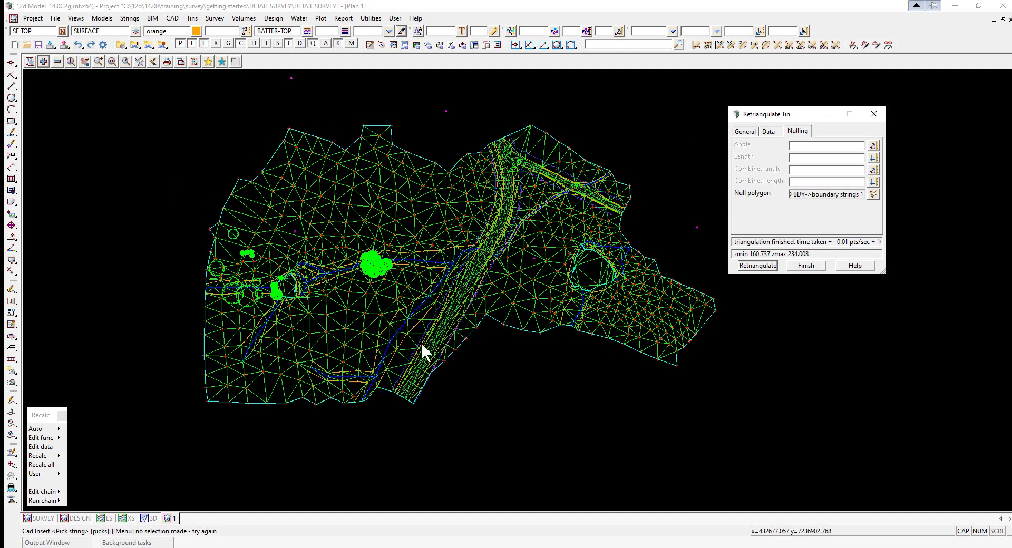
{"action": "left_click", "coordinate": [807, 266]}
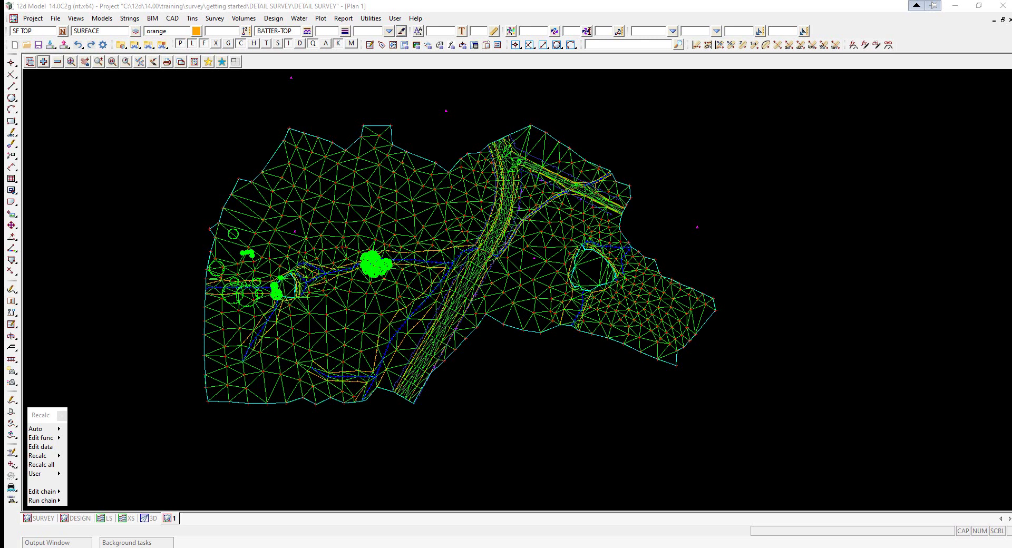
Replace the tin edge display with tin contours, showing GROUND as red and green contours.
{"action": "left_click", "coordinate": [140, 61]}
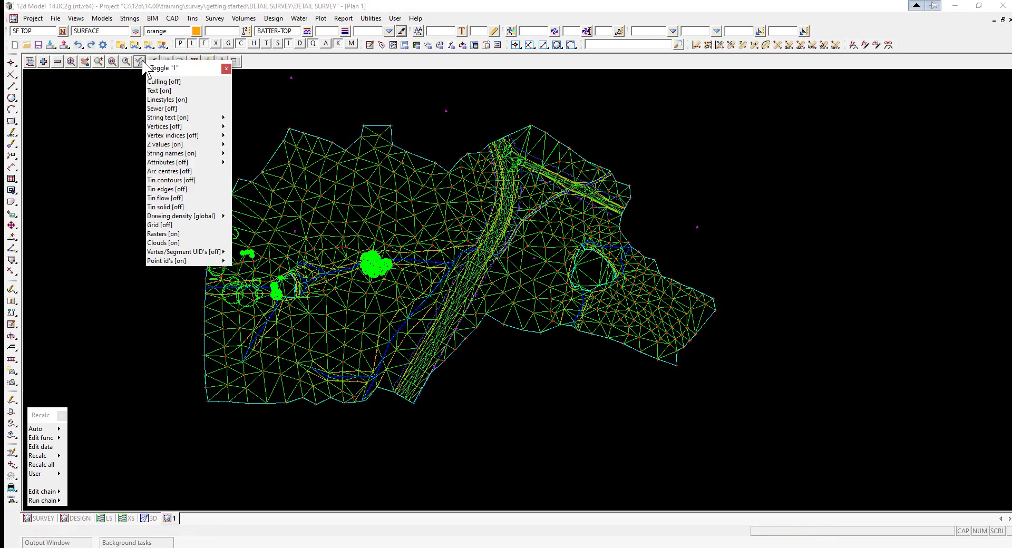
{"action": "left_click", "coordinate": [174, 189]}
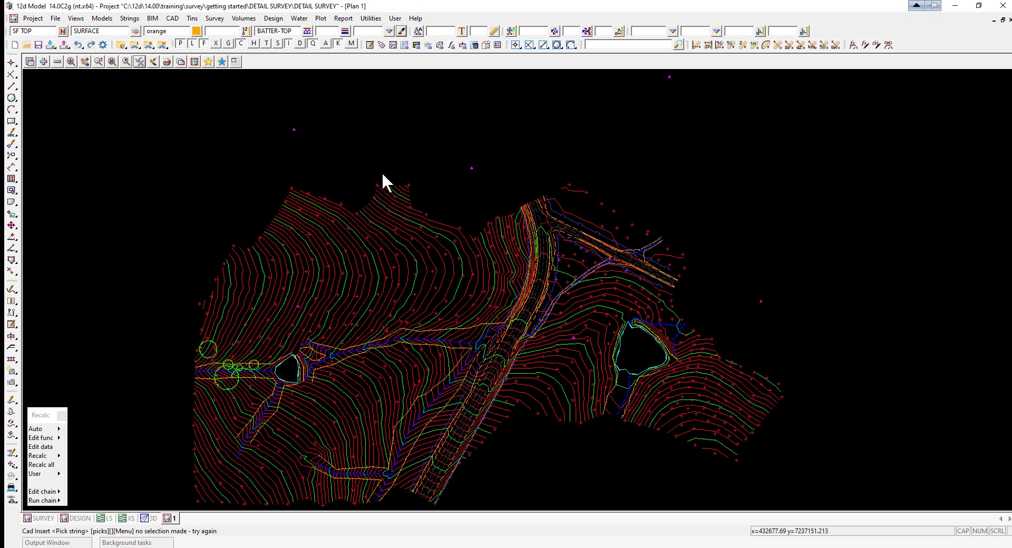
{"action": "scroll", "coordinate": [464, 295], "scroll_direction": "down", "scroll_amount": 2}
{"action": "scroll", "coordinate": [389, 343], "scroll_direction": "up", "scroll_amount": 4}
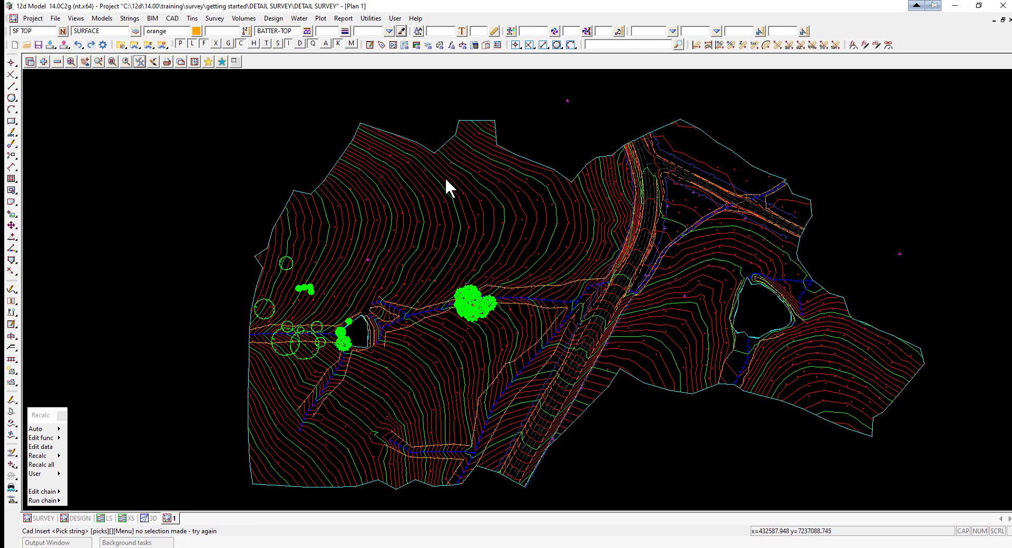
{"action": "left_click", "coordinate": [195, 62]}
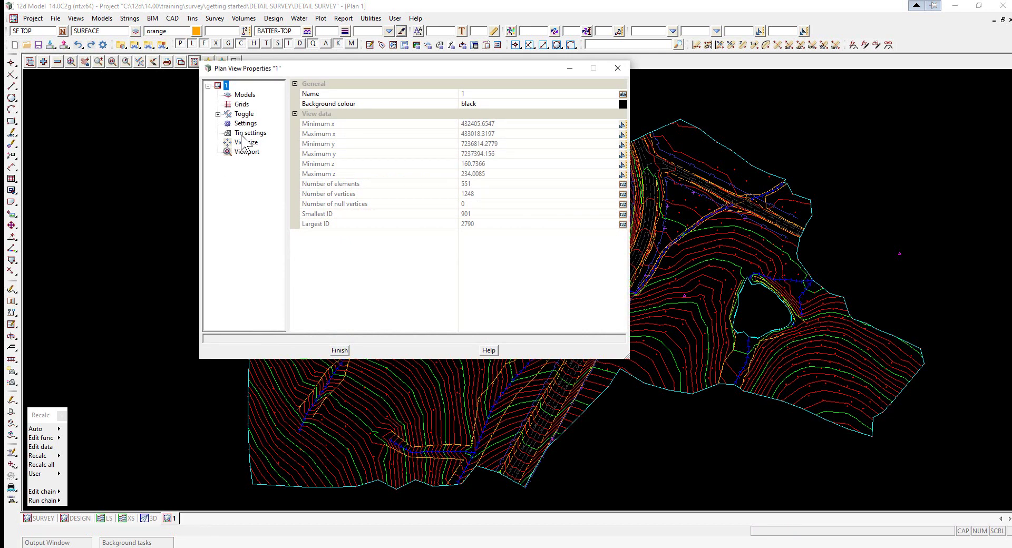
{"action": "left_click", "coordinate": [244, 134]}
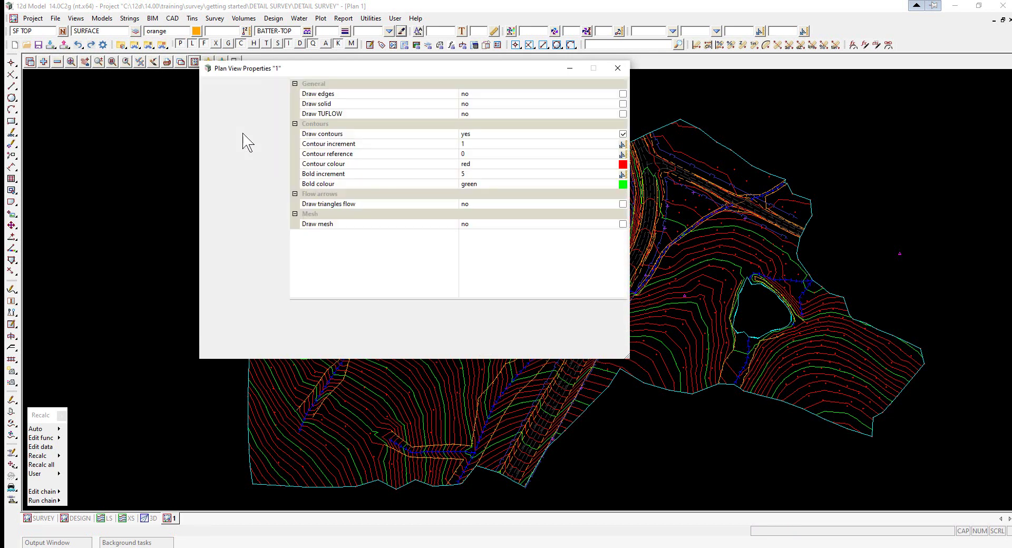
{"action": "left_click", "coordinate": [469, 144]}
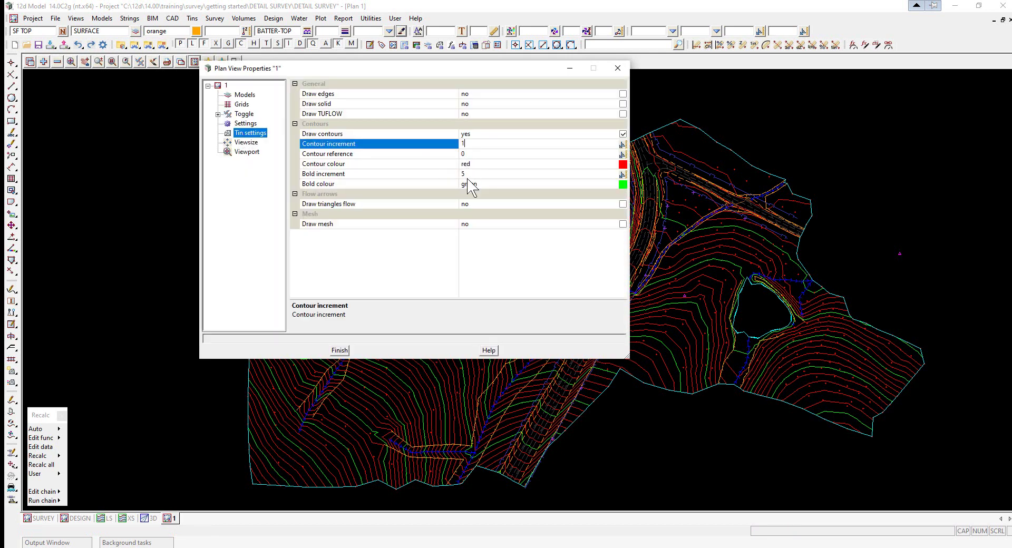
{"action": "key", "text": "Escape"}
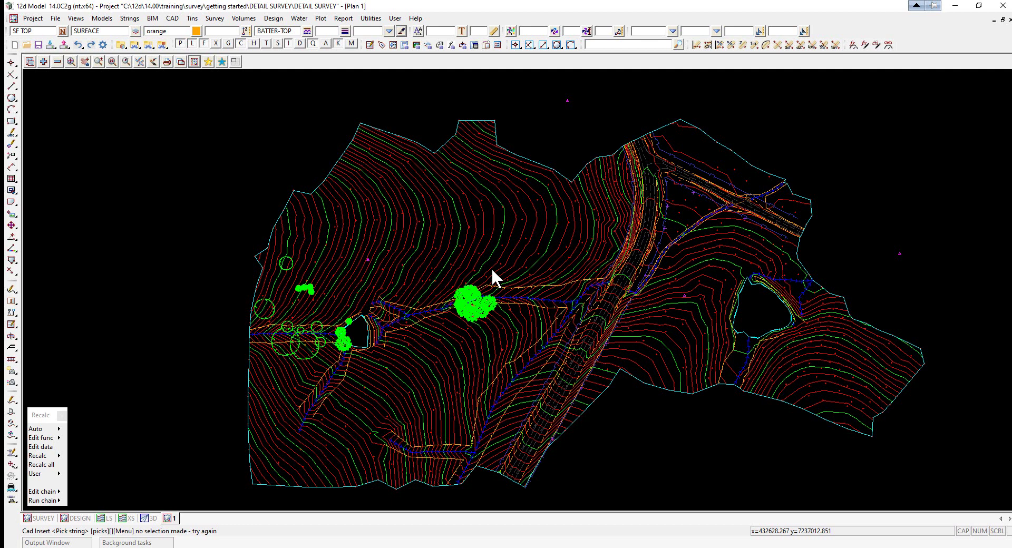
Recalc the TIN GROUND function and acknowledge the retriangulation finished message.
{"action": "left_click", "coordinate": [50, 456]}
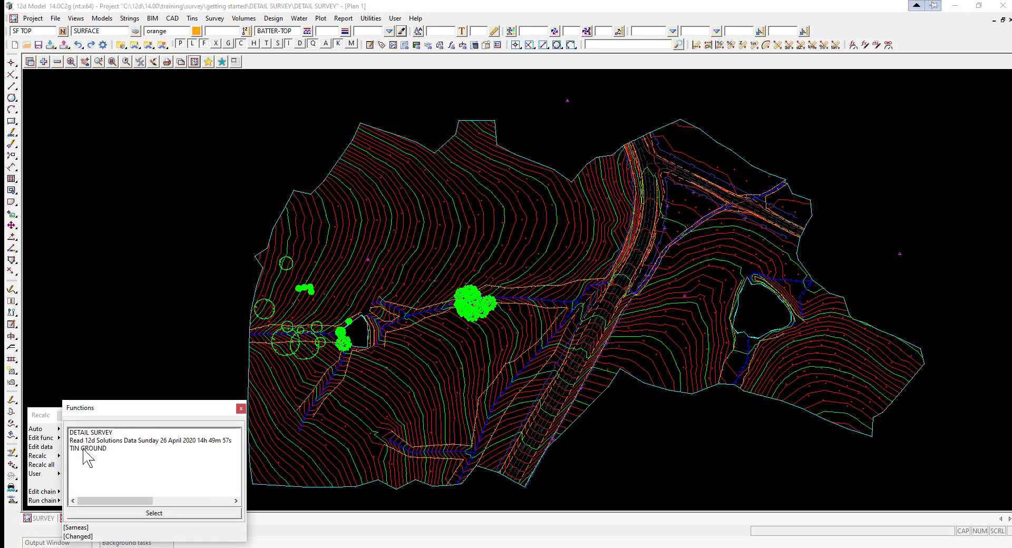
{"action": "double_click", "coordinate": [83, 449]}
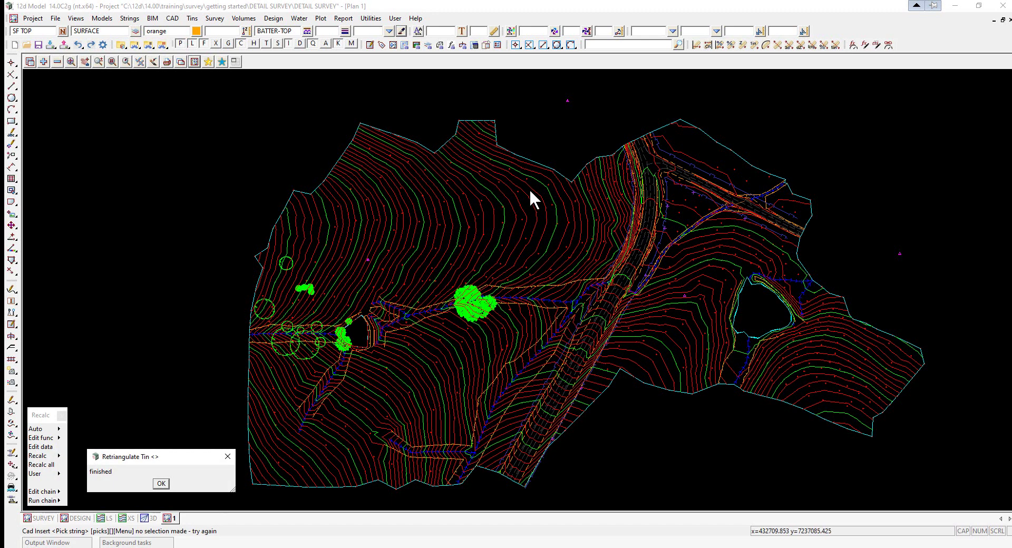
{"action": "left_click", "coordinate": [161, 483]}
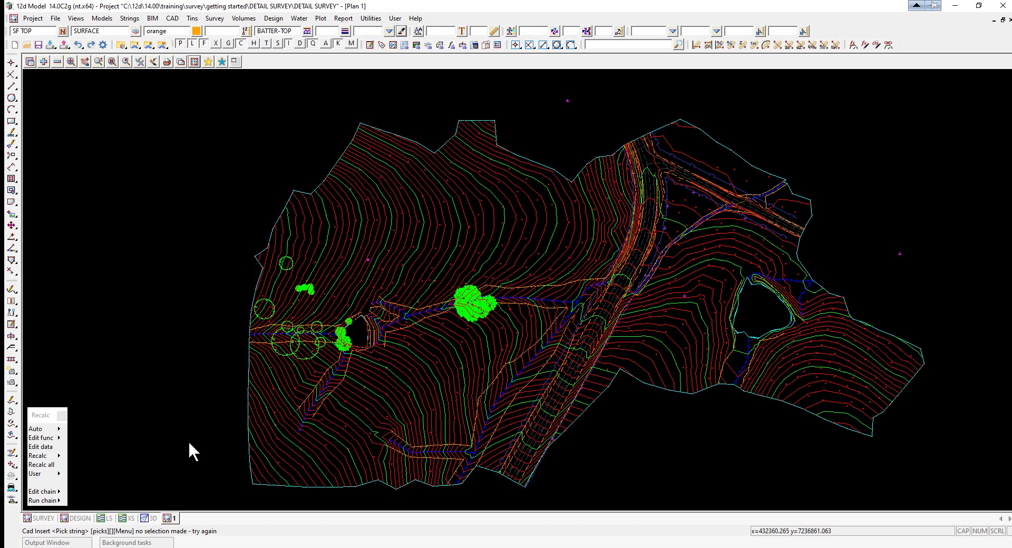
Switch to the 3D view and add all models to it.
{"action": "left_click", "coordinate": [151, 519]}
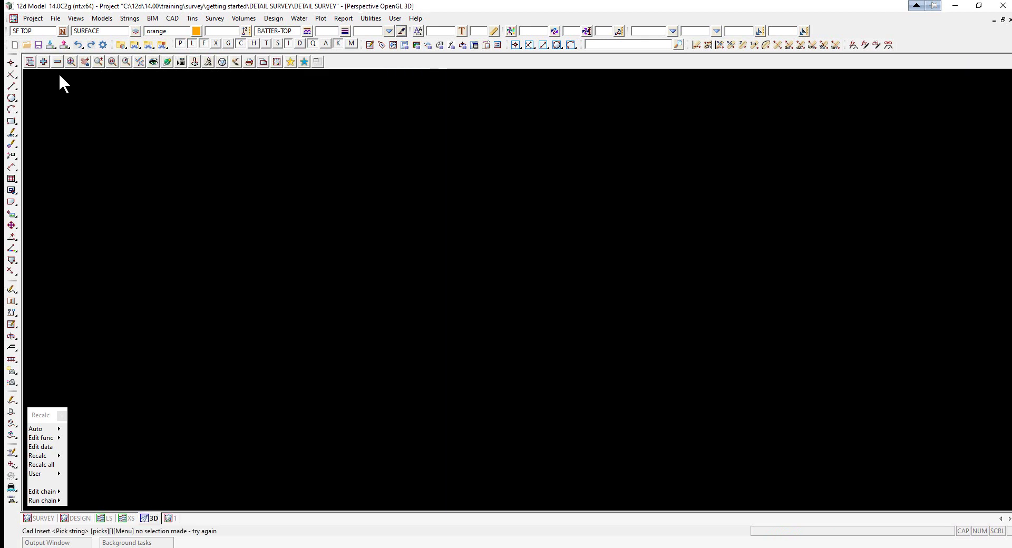
{"action": "left_click", "coordinate": [44, 62]}
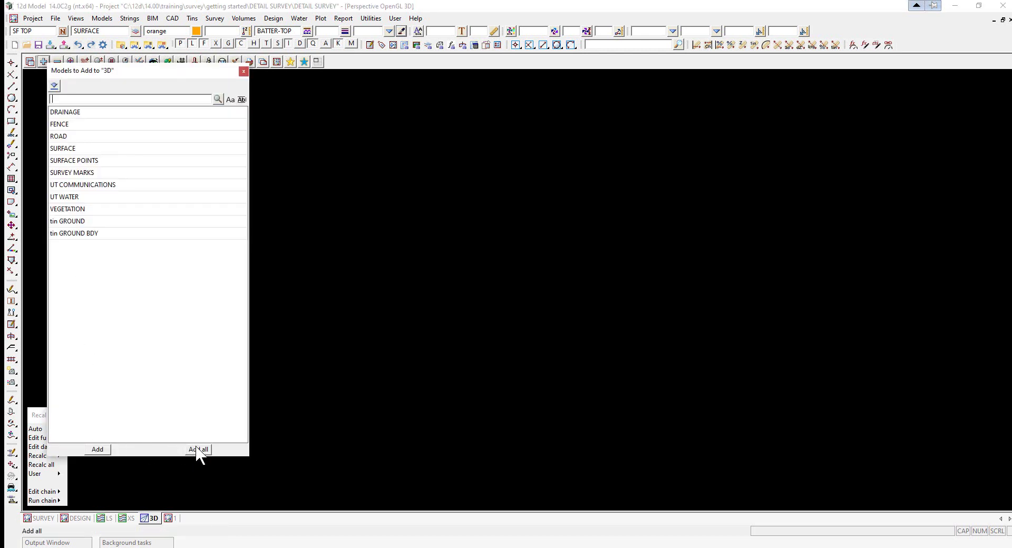
{"action": "left_click", "coordinate": [199, 450]}
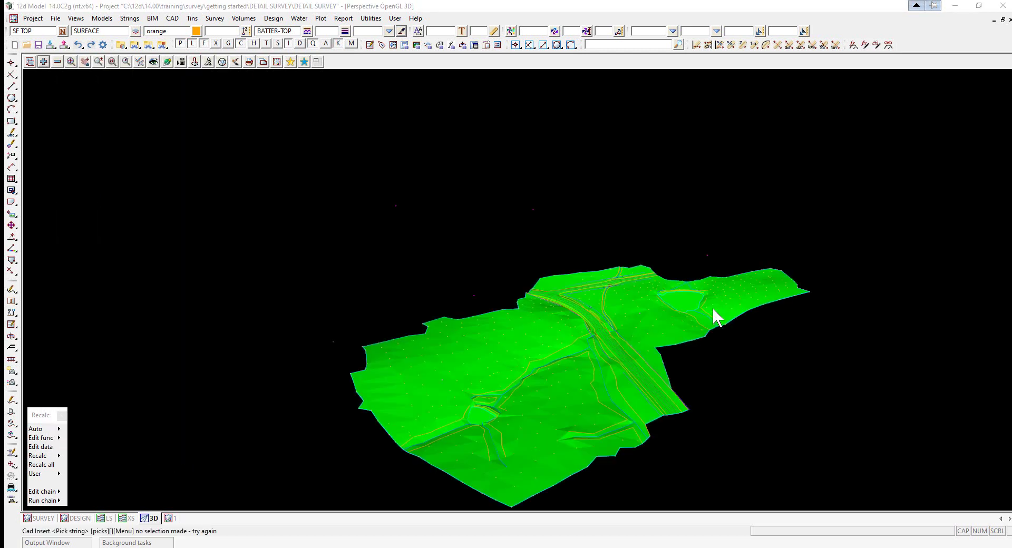
{"action": "left_click", "coordinate": [587, 362]}
{"action": "scroll", "coordinate": [587, 350], "scroll_direction": "up", "scroll_amount": 2}
{"action": "scroll", "coordinate": [588, 349], "scroll_direction": "up", "scroll_amount": 5}
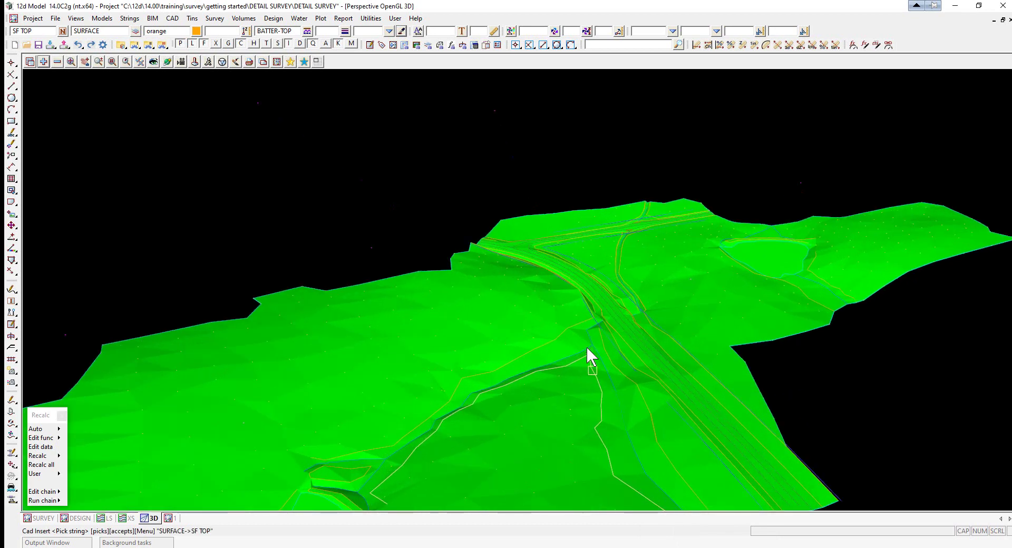
{"action": "scroll", "coordinate": [587, 349], "scroll_direction": "down", "scroll_amount": 5}
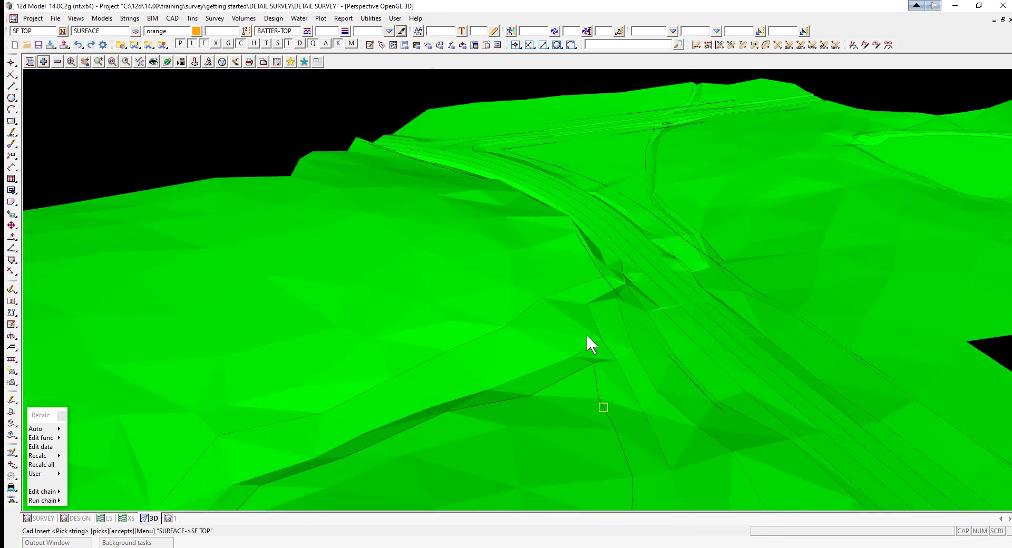
{"action": "scroll", "coordinate": [643, 327], "scroll_direction": "down", "scroll_amount": 2}
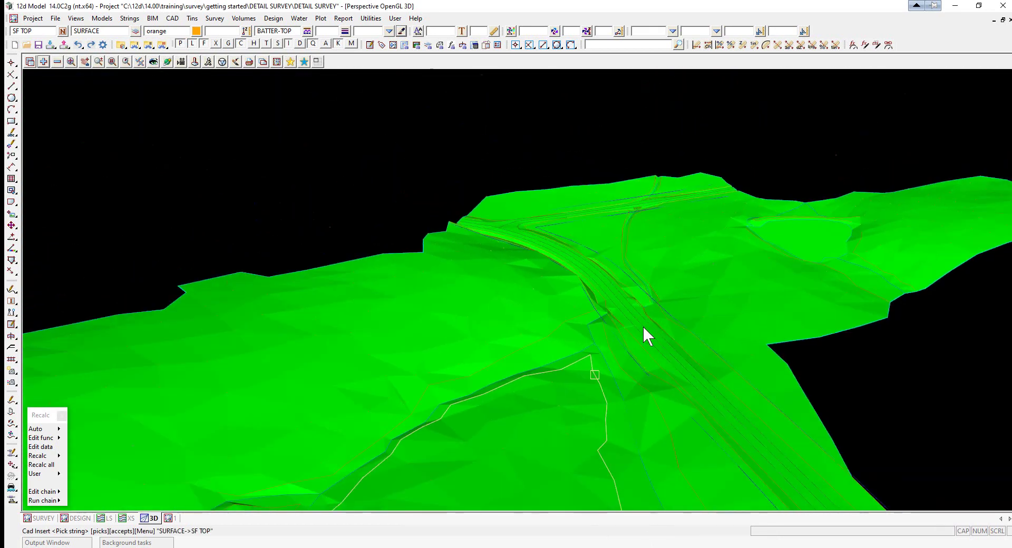
Orbit the Perspective Camera around the green GROUND terrain to a low side angle.
{"action": "left_click", "coordinate": [167, 61]}
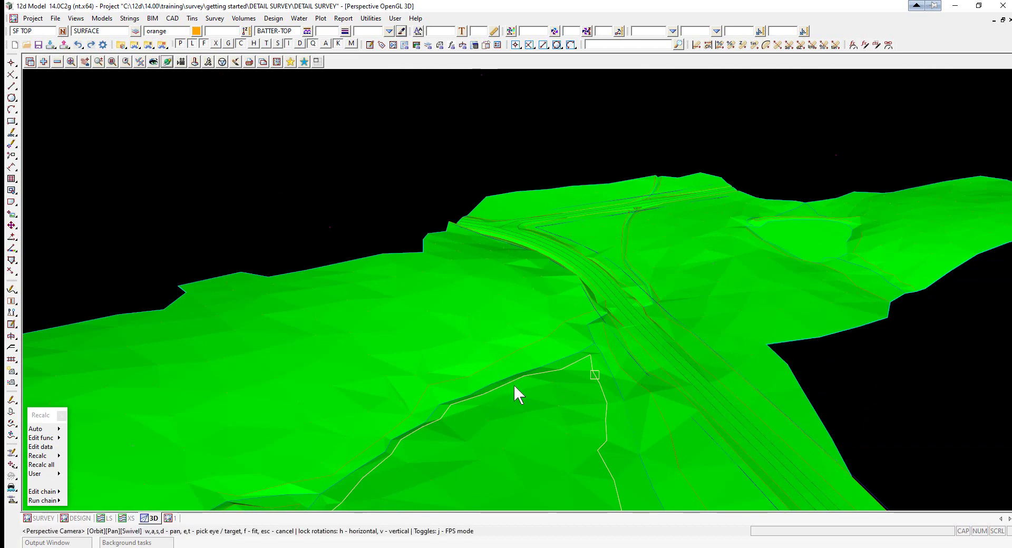
{"action": "left_click", "coordinate": [504, 350]}
{"action": "left_click_drag", "start_coordinate": [504, 351], "coordinate": [452, 325]}
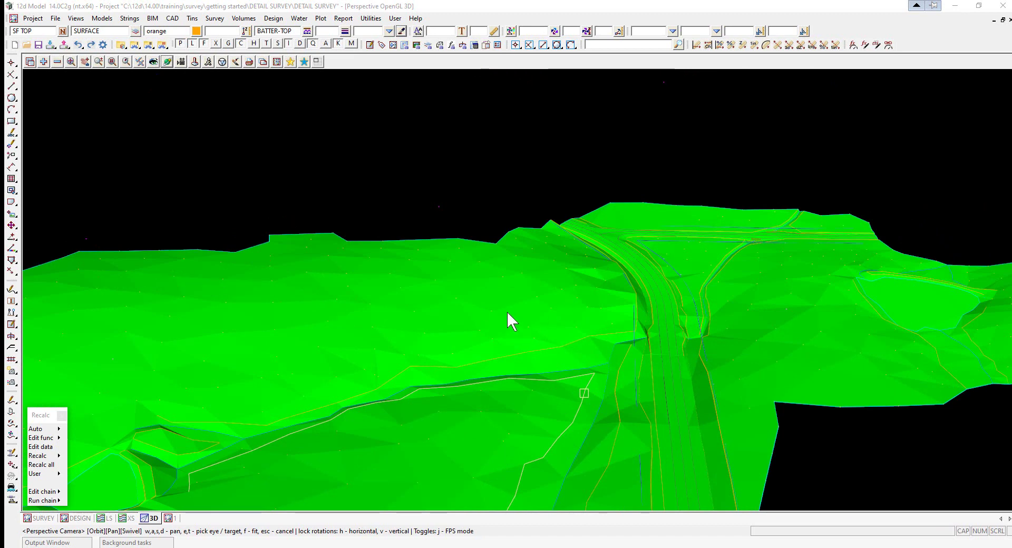
{"action": "mouse_move", "coordinate": [399, 310]}
{"action": "left_mouse_down"}
{"action": "mouse_move", "coordinate": [692, 318]}
{"action": "mouse_move", "coordinate": [372, 311]}
{"action": "mouse_move", "coordinate": [520, 290]}
{"action": "left_mouse_up"}
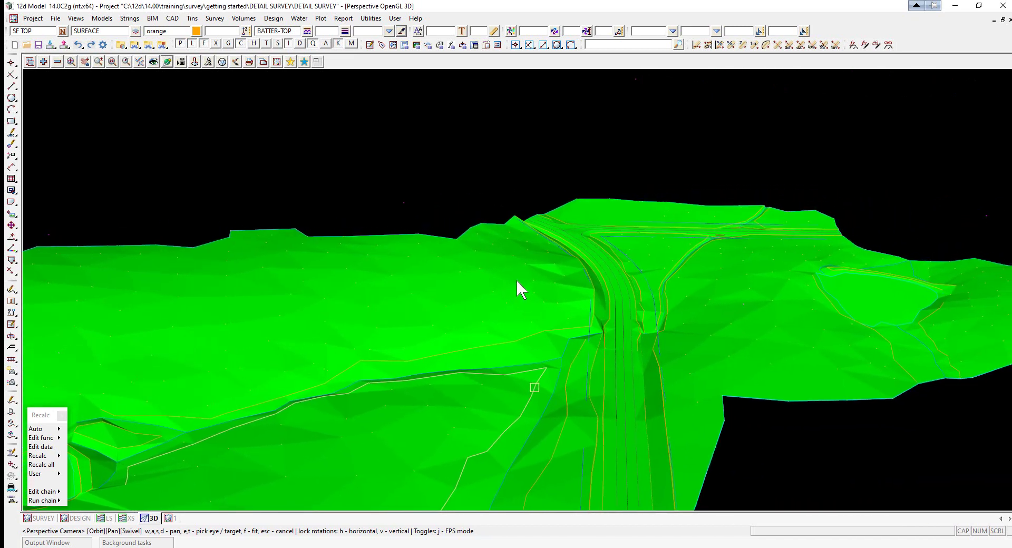